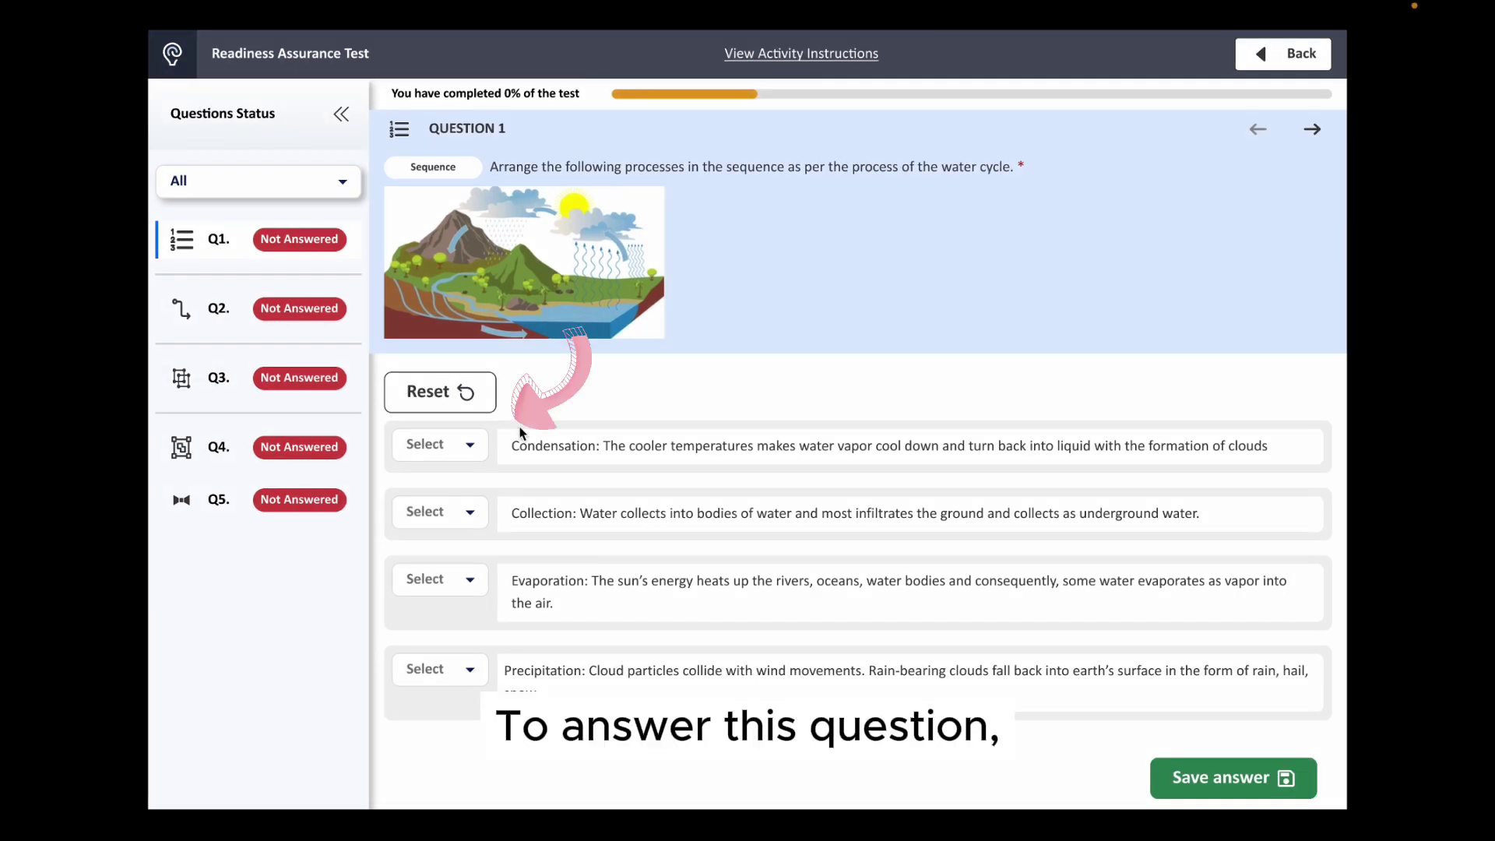
- Sequence the water cycle with Condensation 4, Collection 3, Evaporation 2 and Precipitation 1, save the answer and go to the following question
click(464, 456)
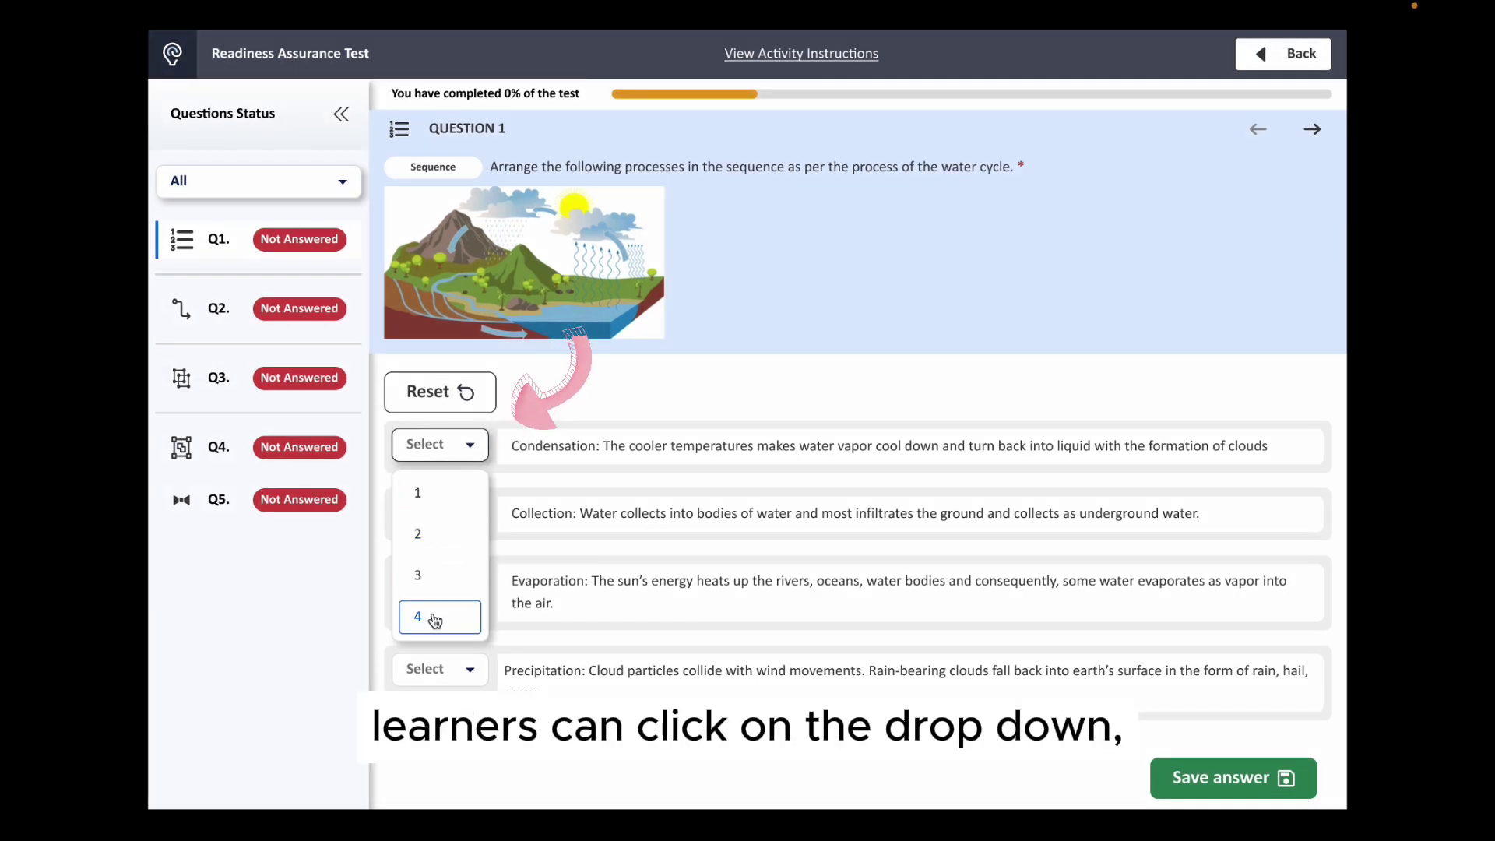
click(433, 619)
click(456, 515)
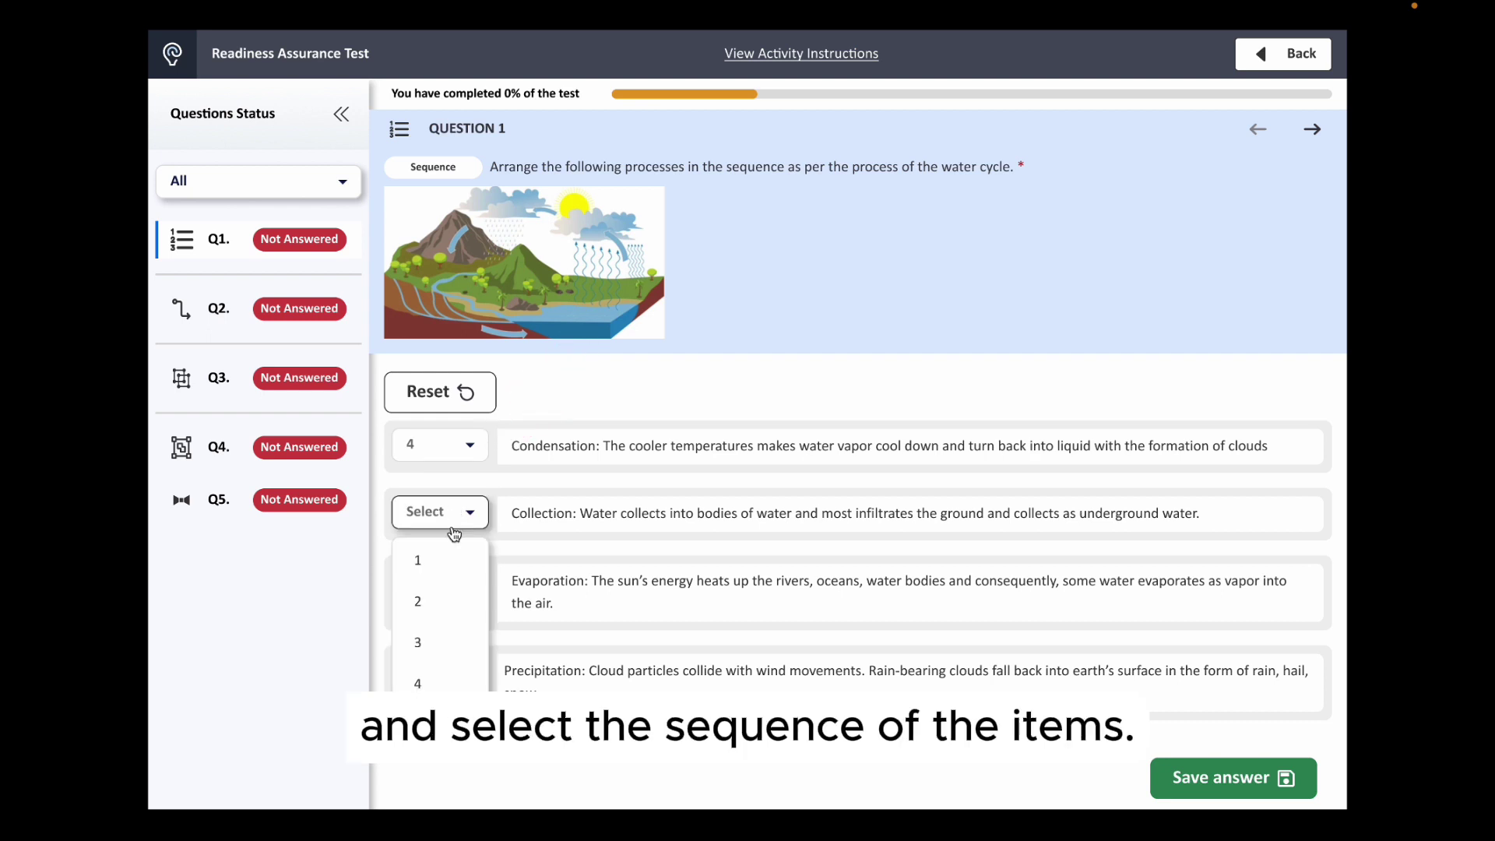
click(433, 641)
click(448, 582)
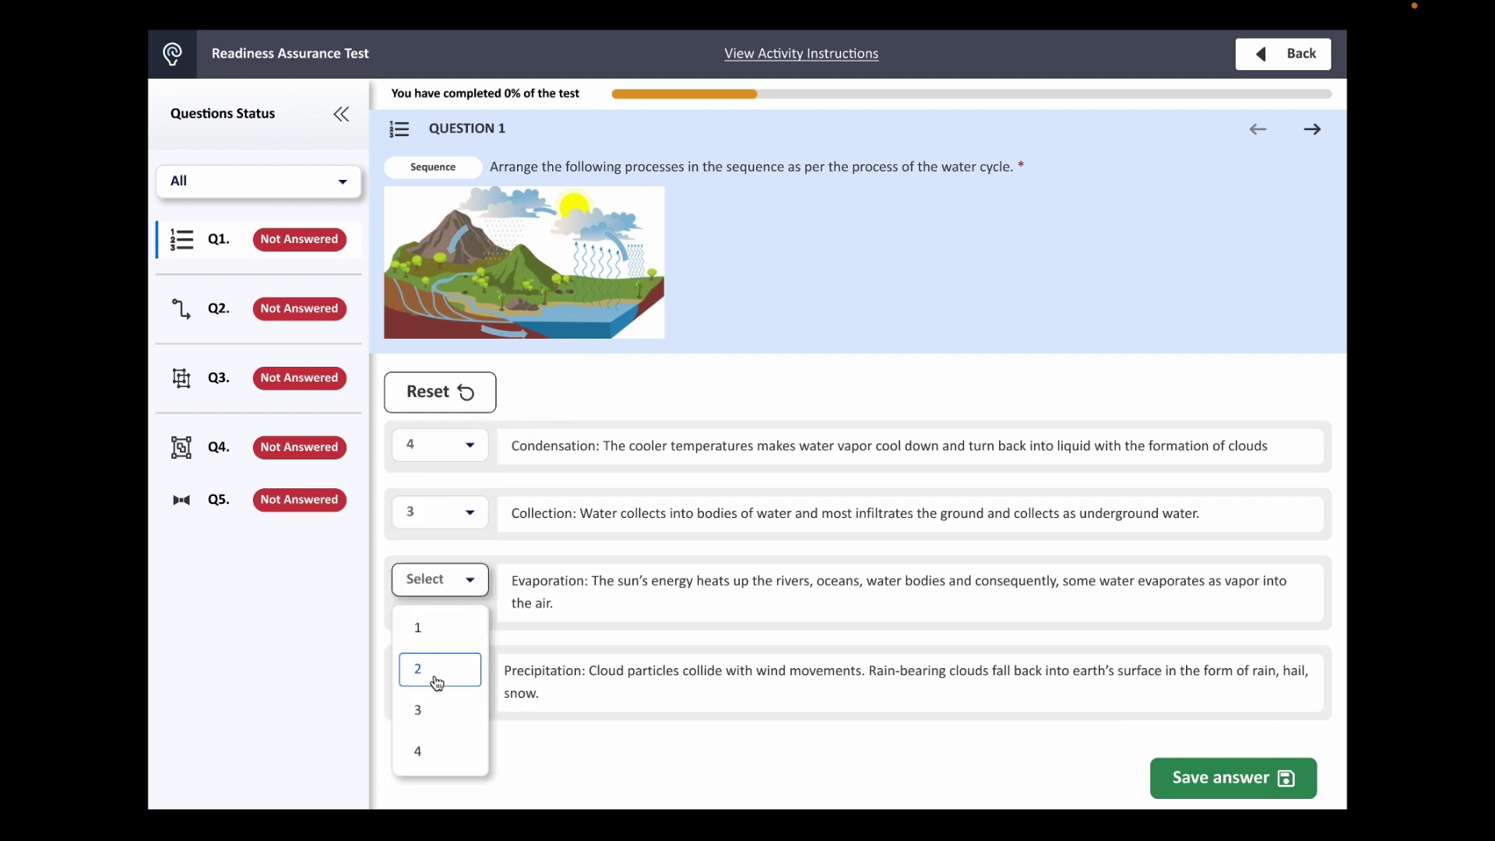
click(434, 669)
click(446, 680)
click(421, 735)
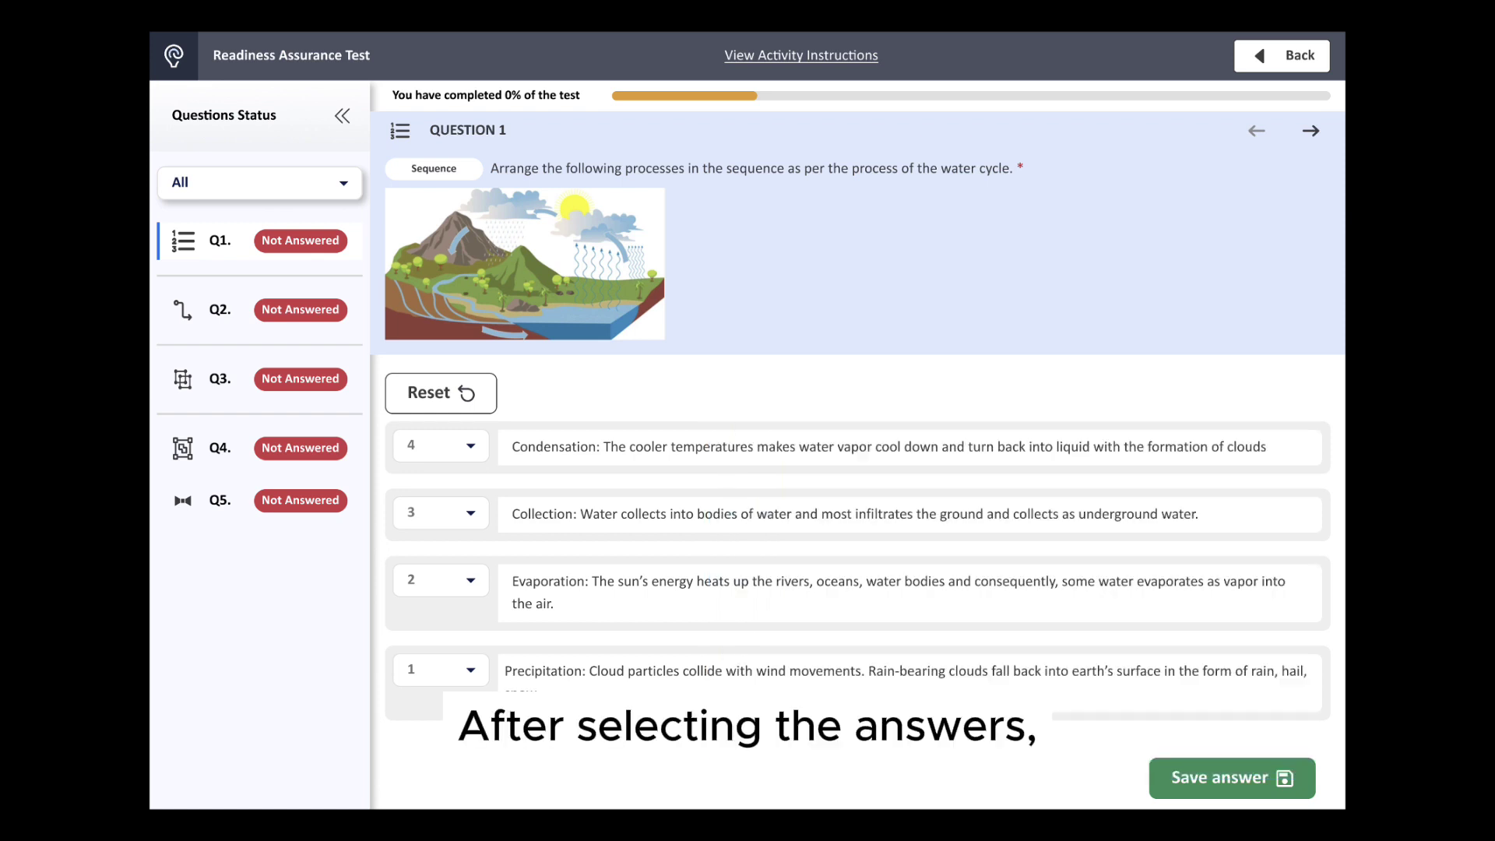
click(1203, 781)
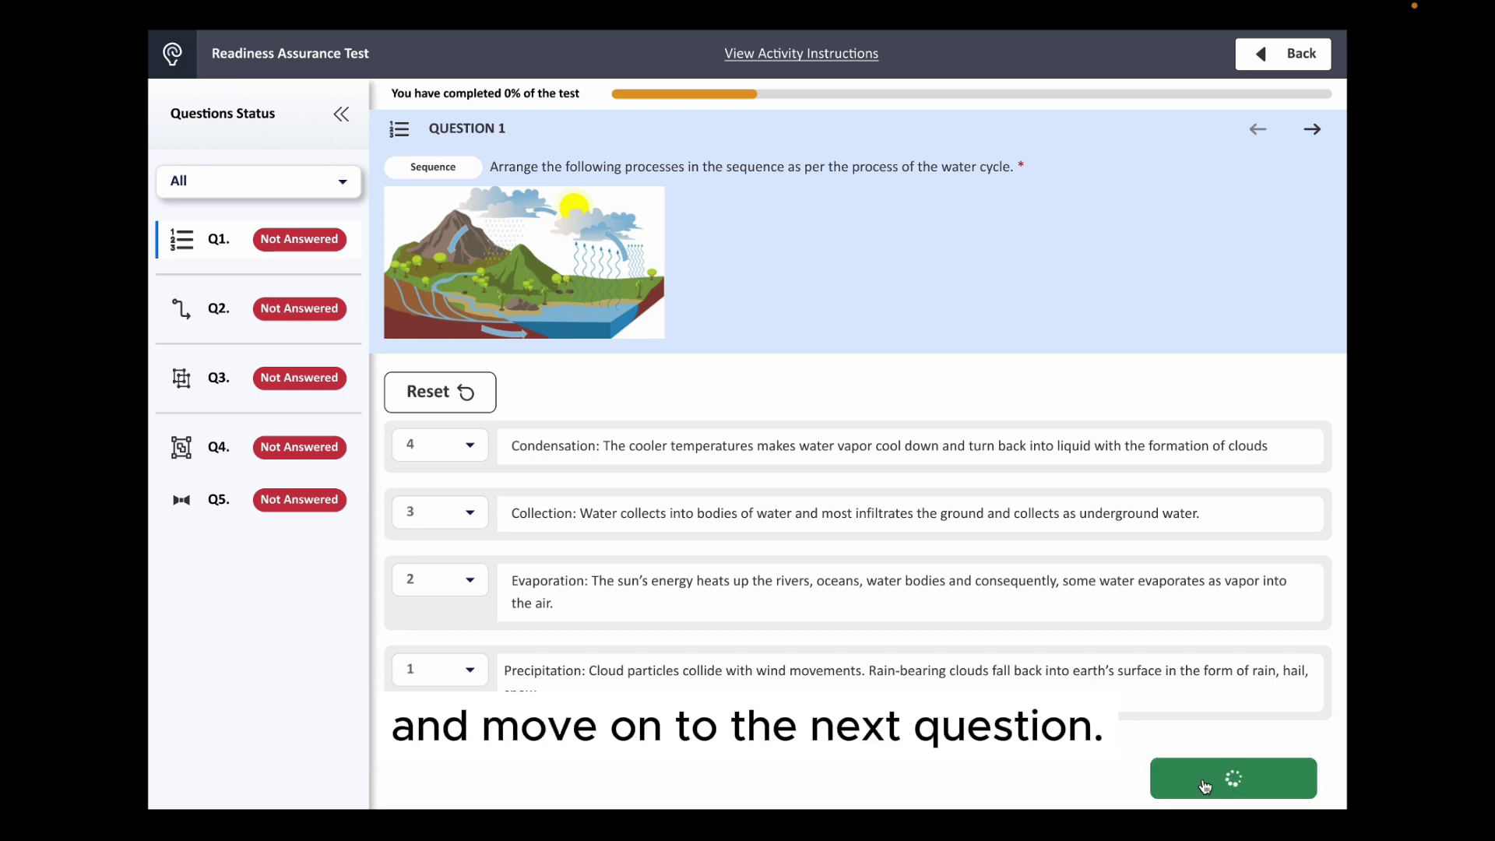
click(1263, 778)
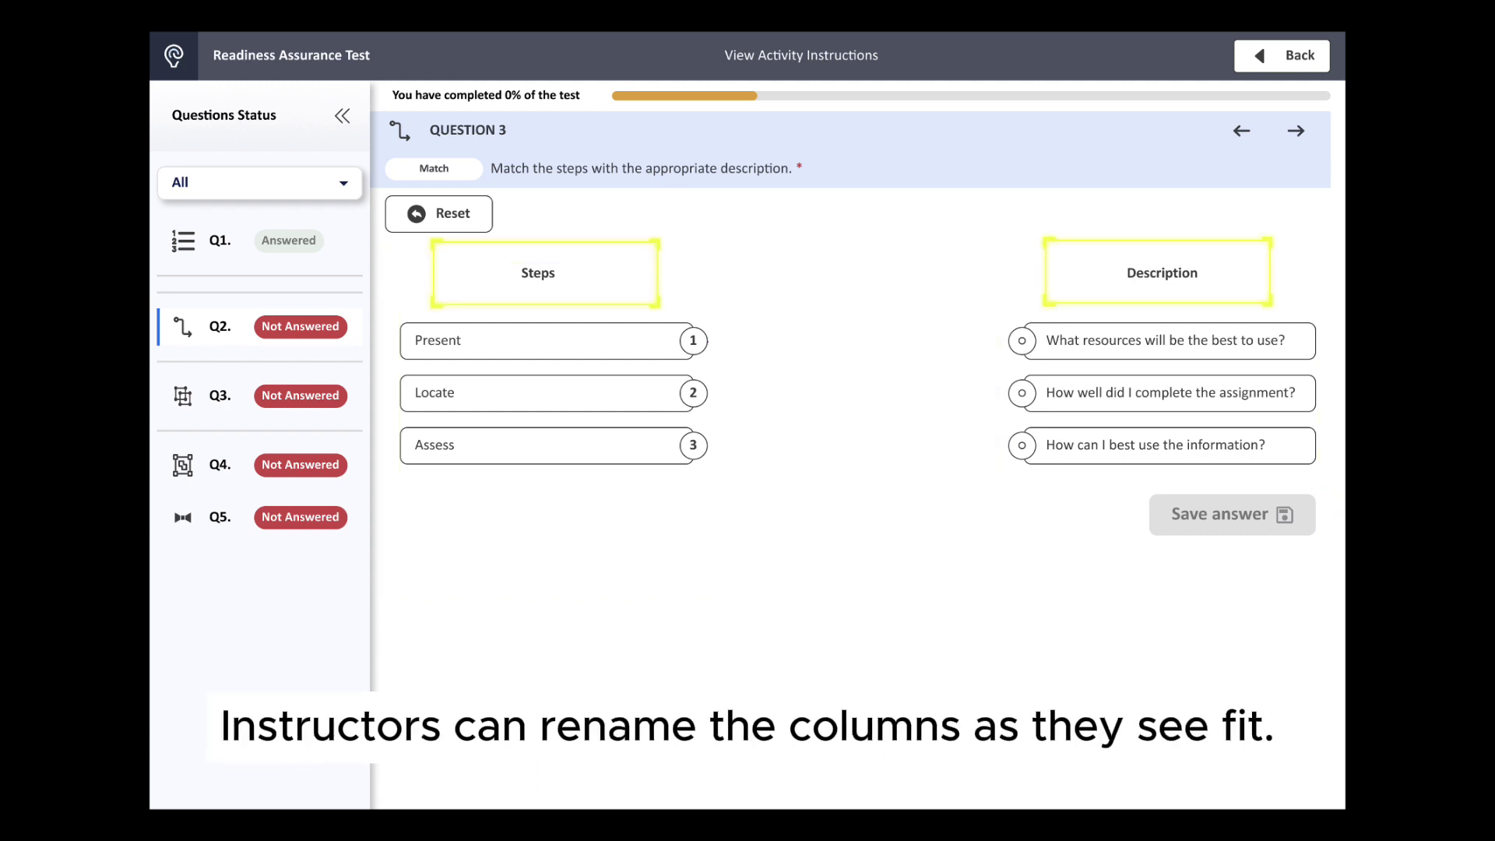
- Match Present with best using the information, Locate with the best resources and Assess with how well the assignment was completed, and save the answer
click(693, 343)
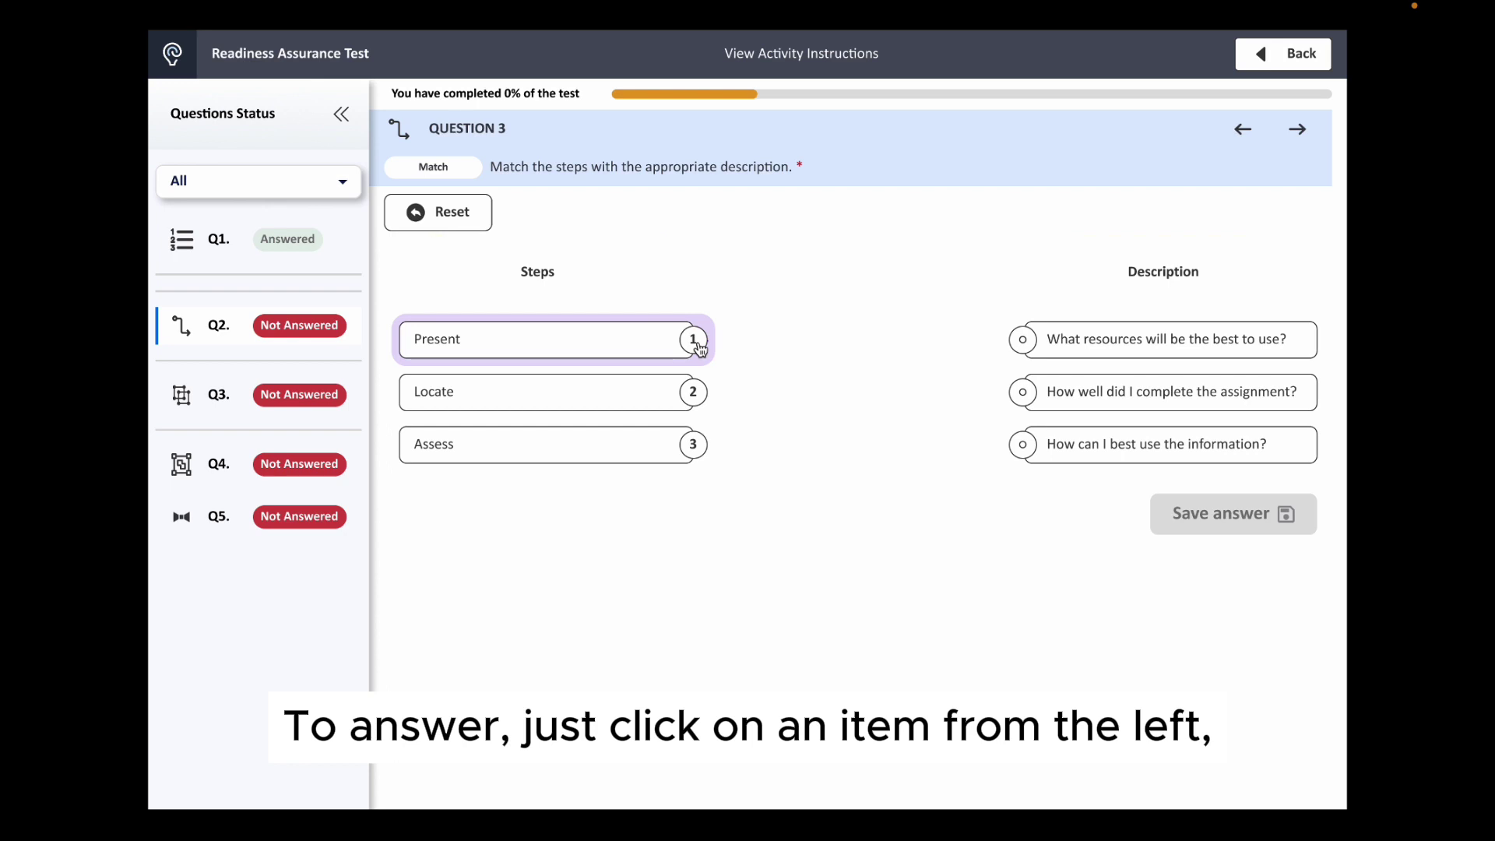
click(1018, 443)
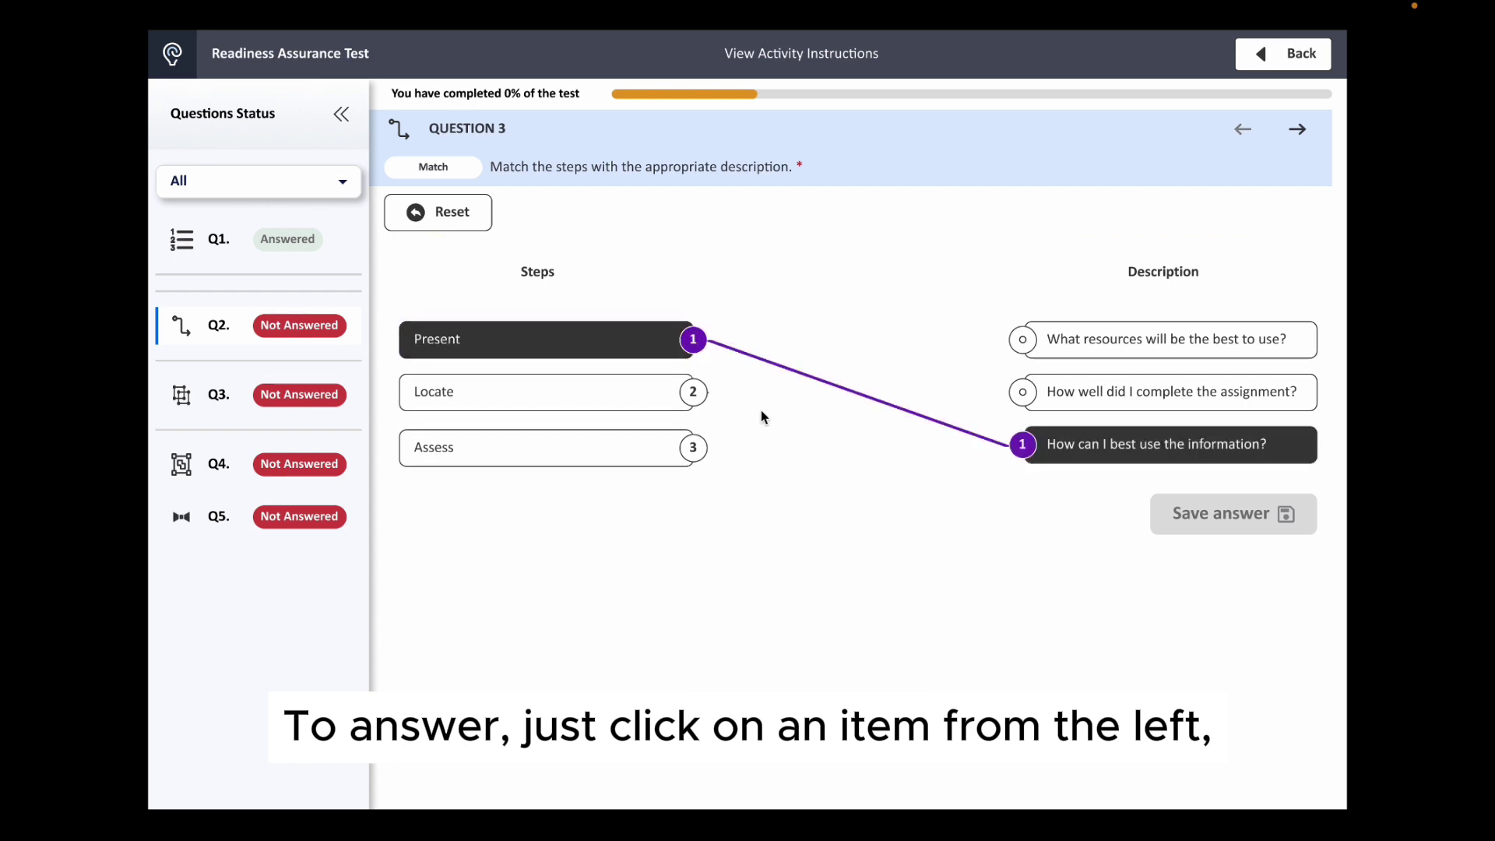
click(685, 398)
click(1033, 339)
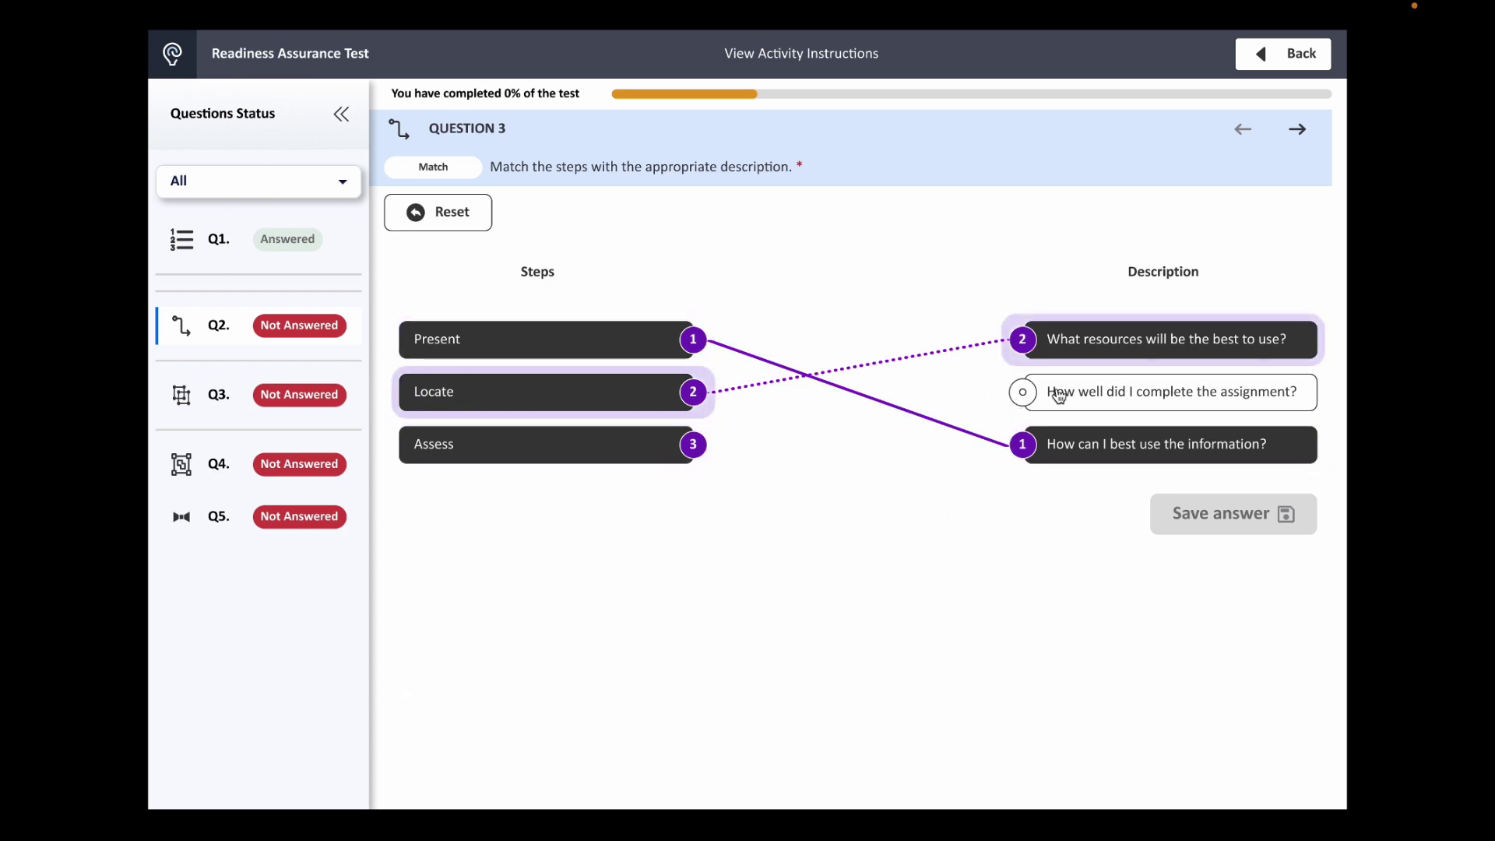
click(1026, 395)
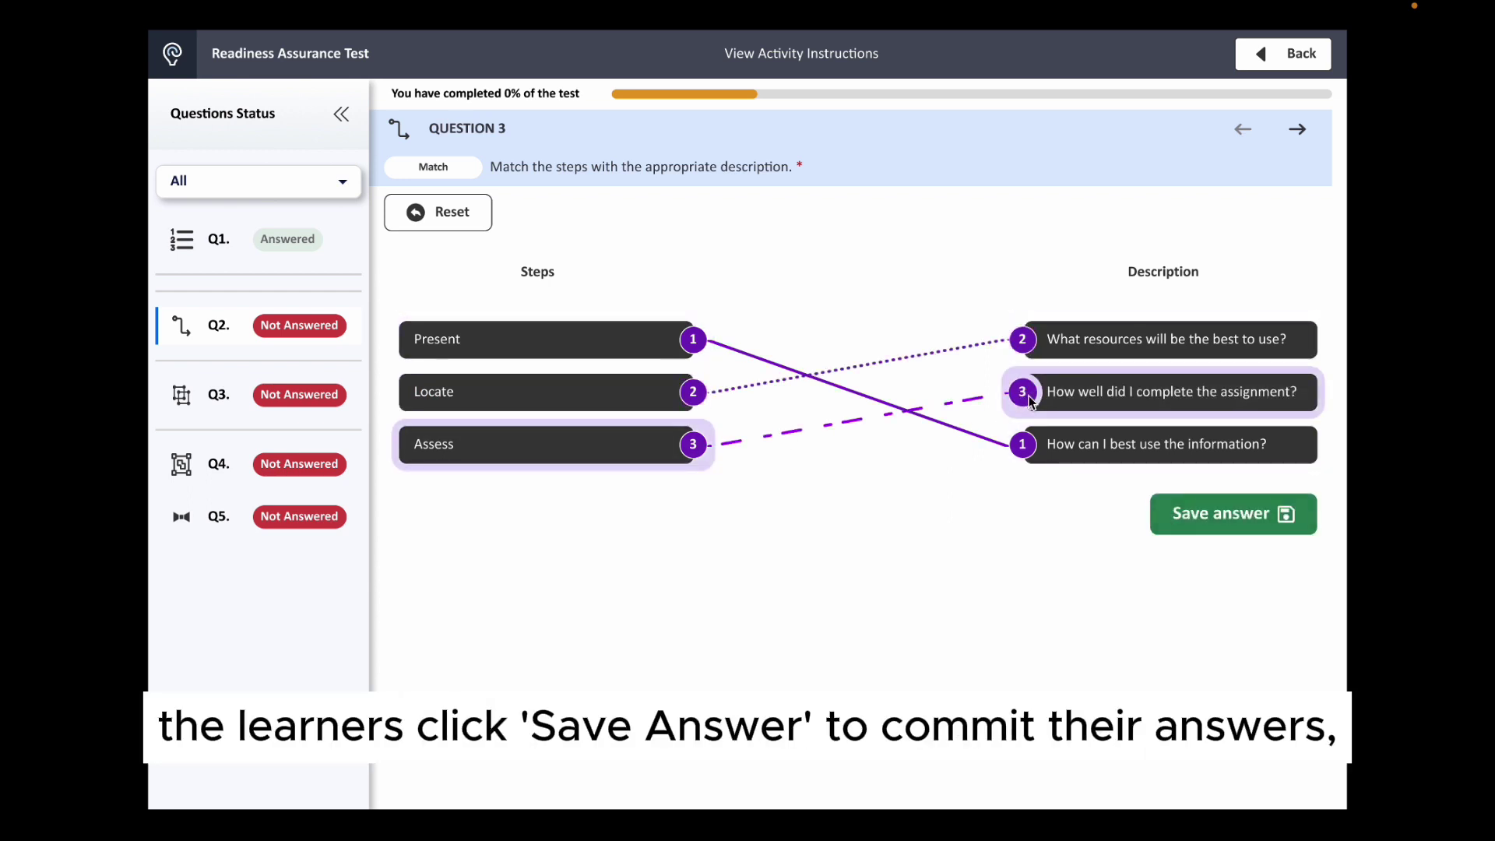
click(1178, 526)
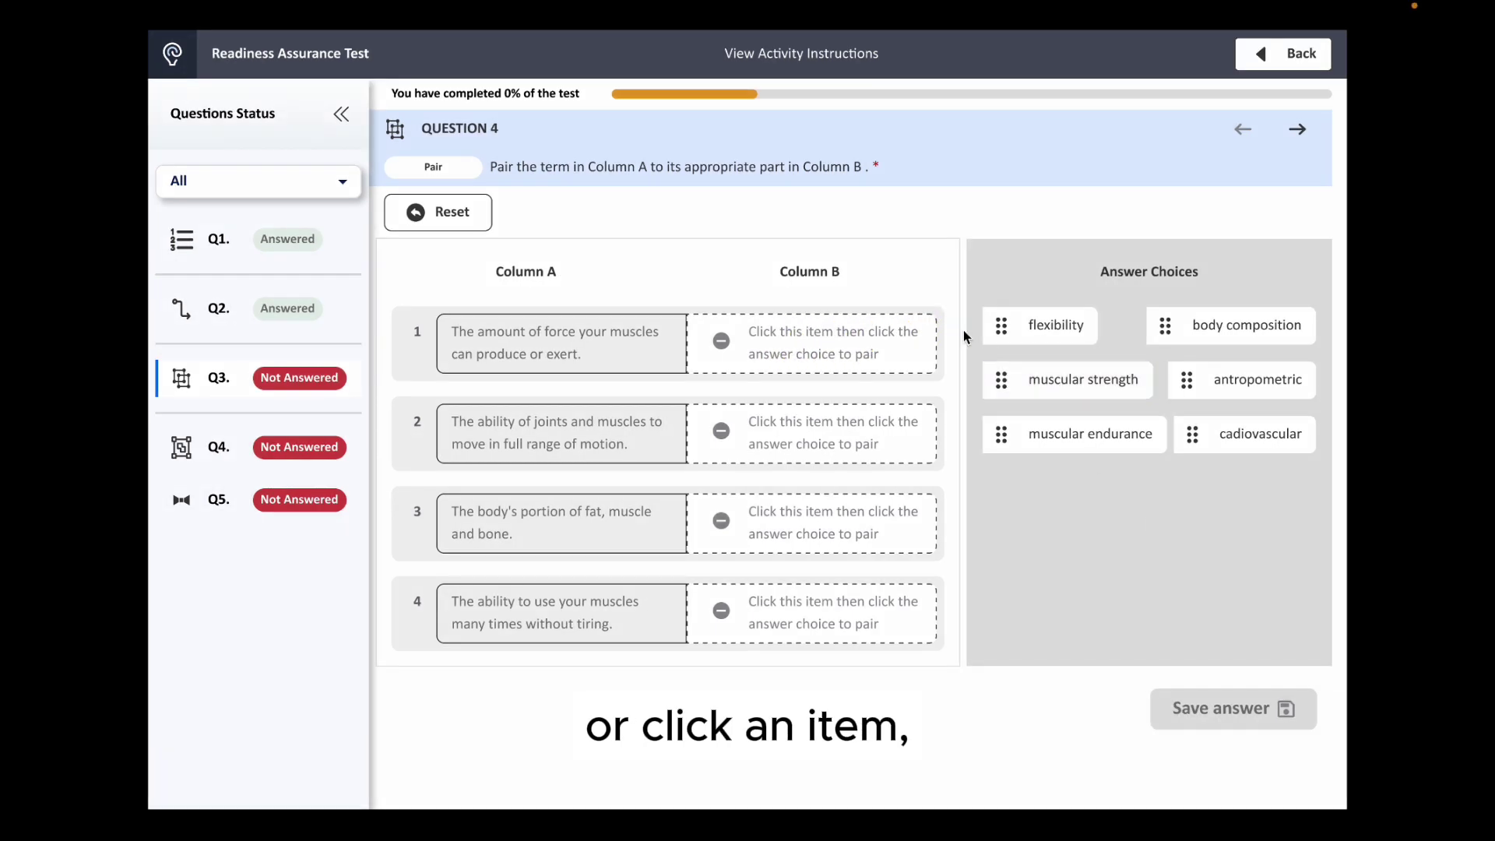
click(850, 345)
click(1004, 379)
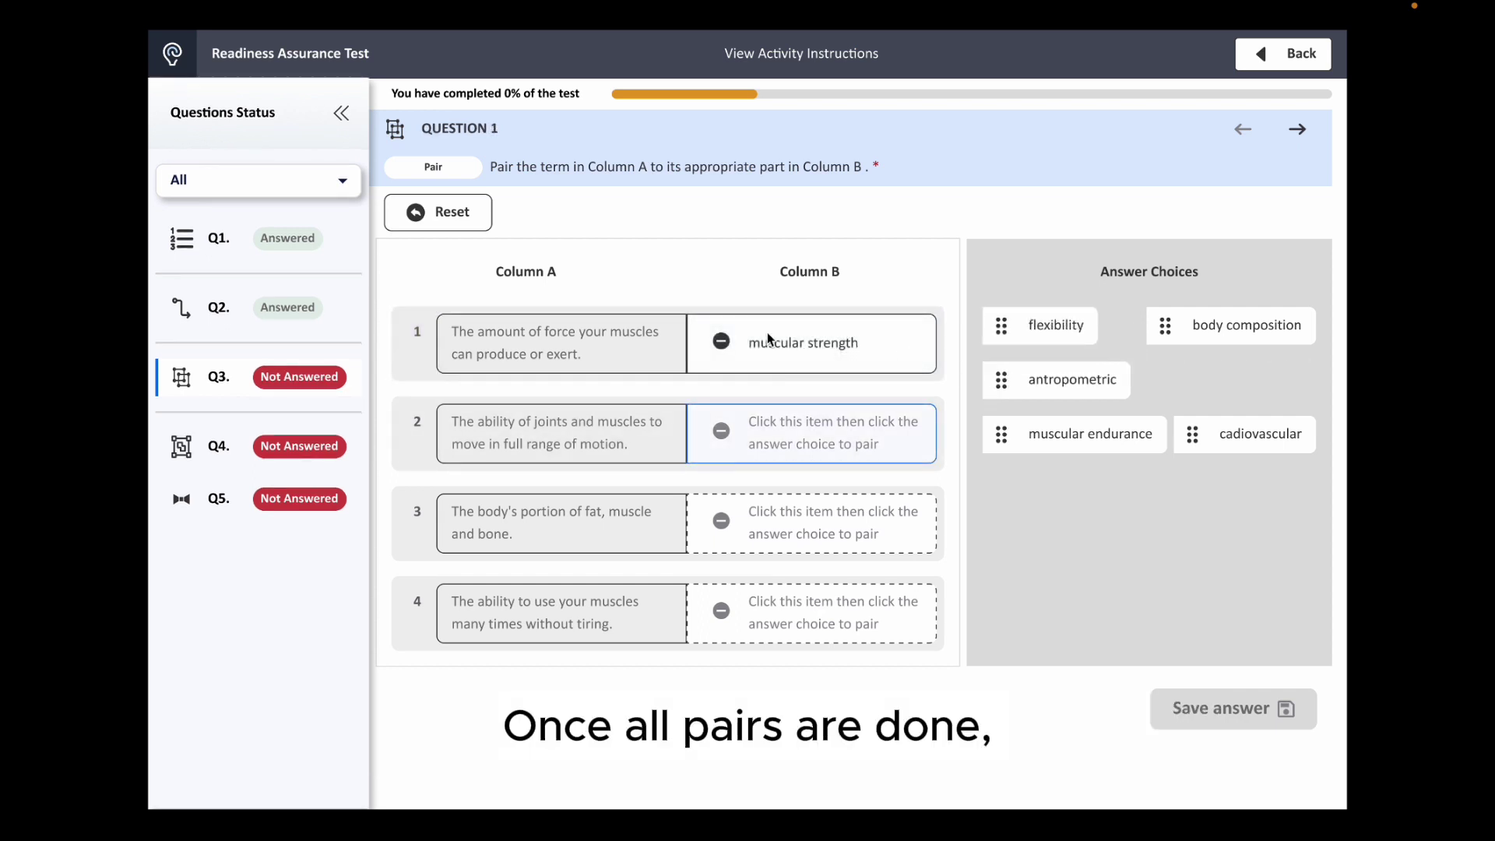
click(719, 344)
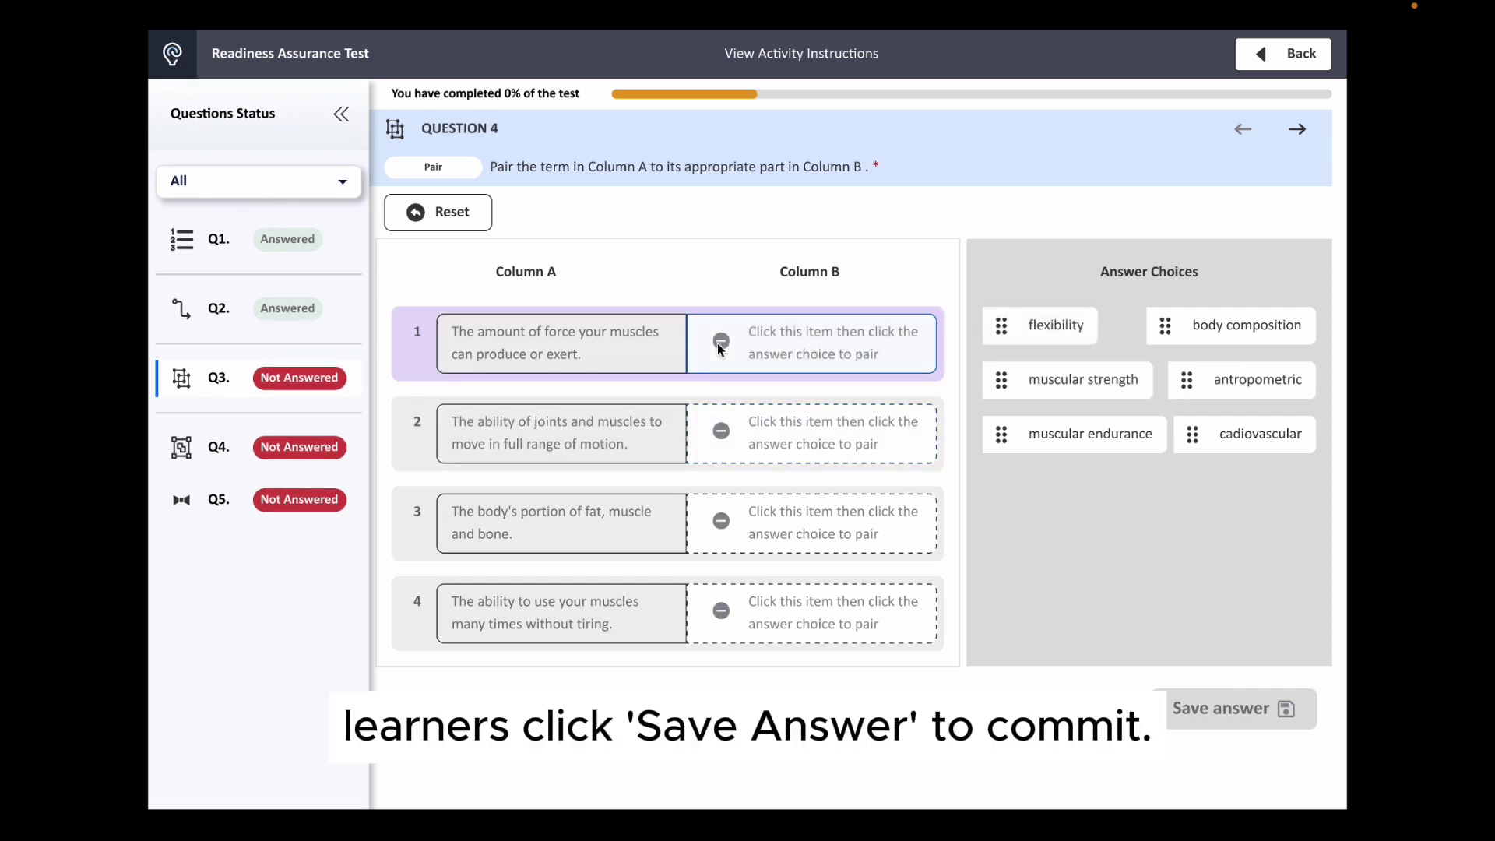
- Pair the amount of muscle force with muscular strength and the full range of motion with flexibility
click(1009, 380)
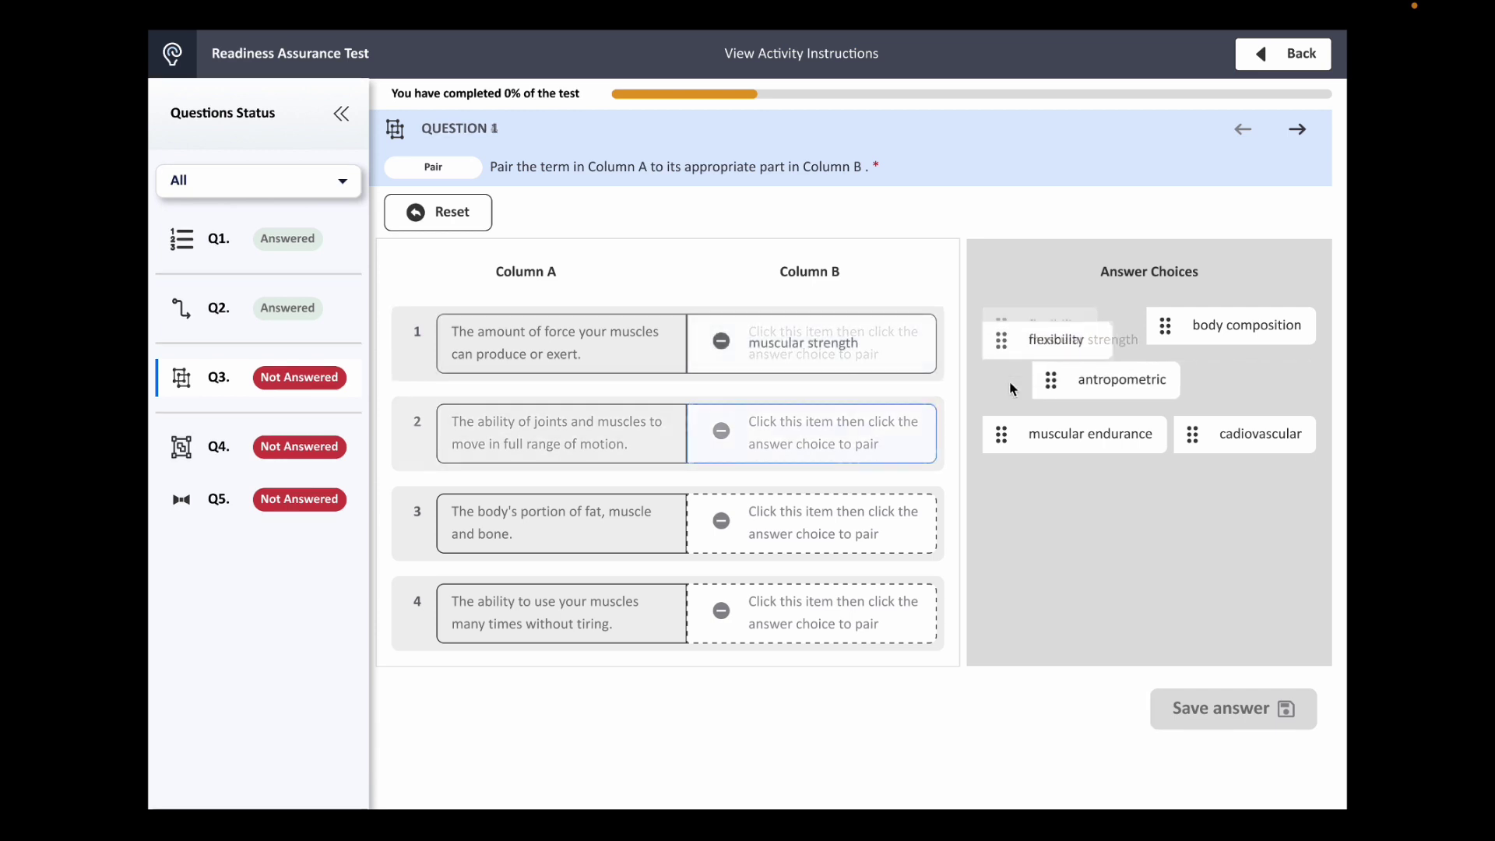
click(864, 449)
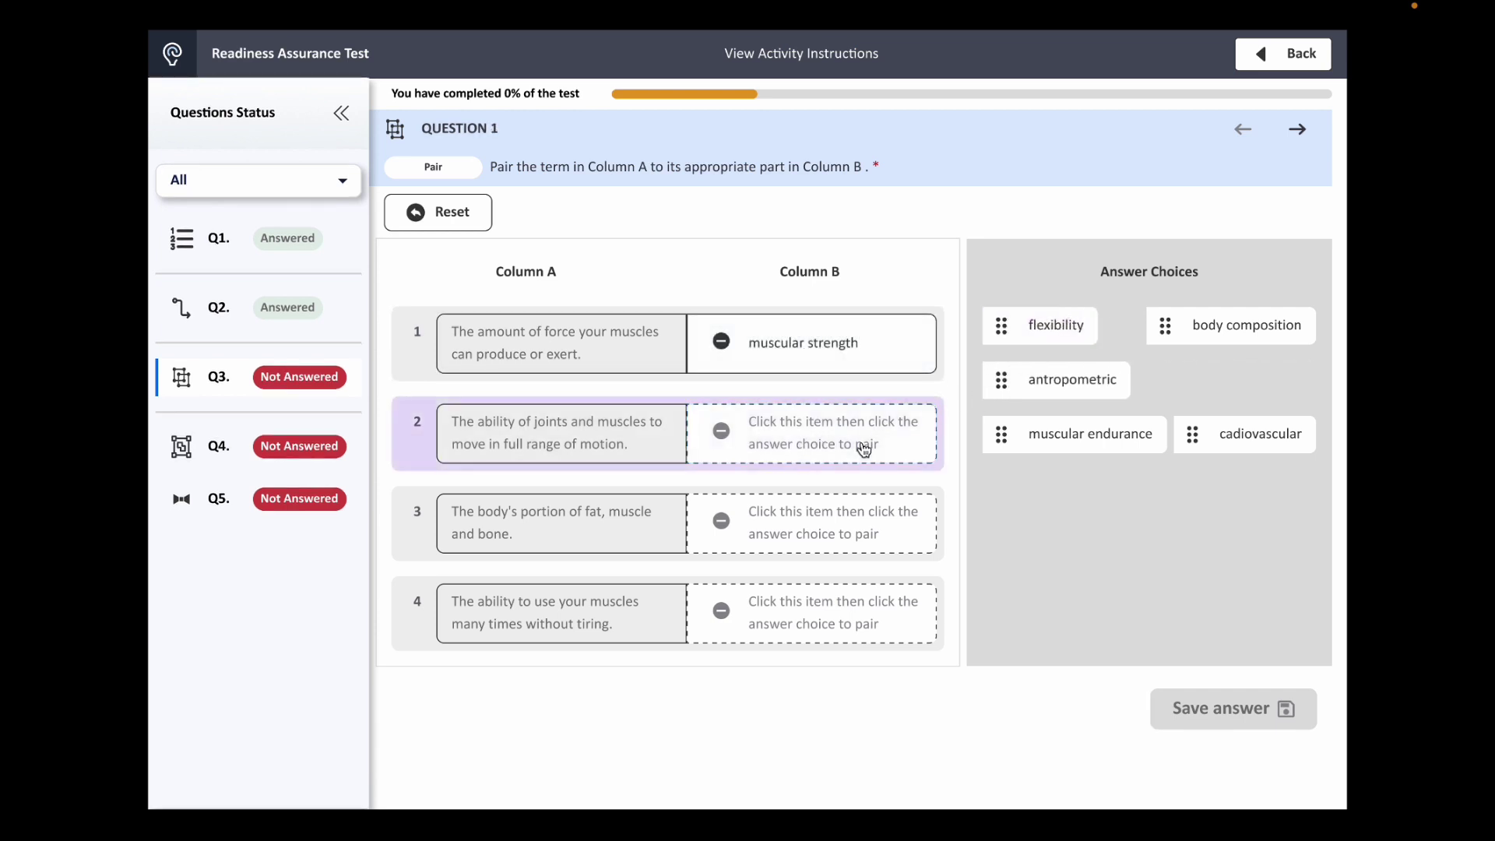
click(911, 425)
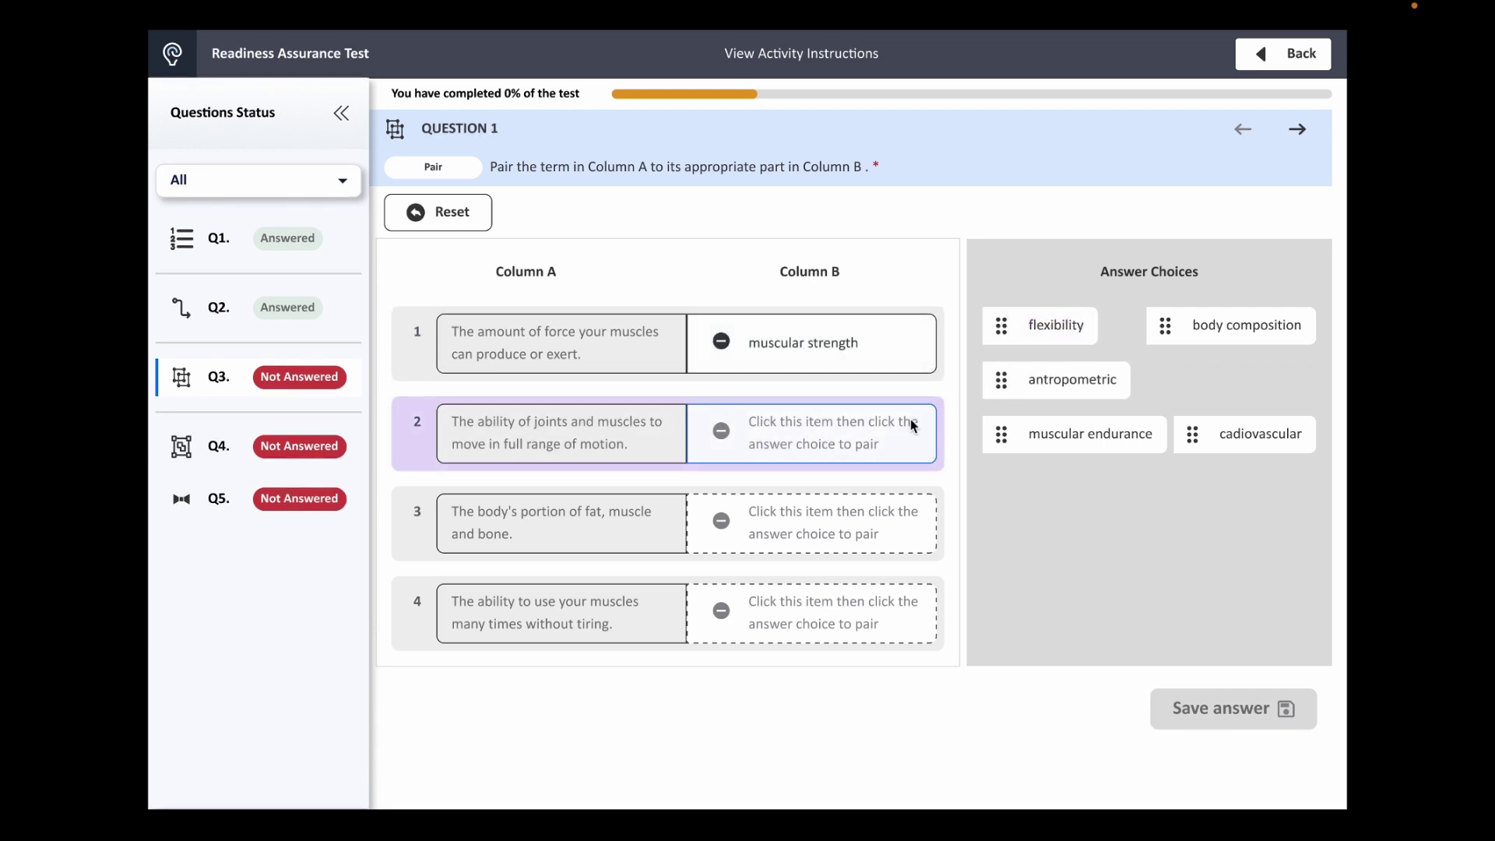
click(1009, 330)
- Pair the portion of fat, muscle and bone with body composition and repeated muscle use with muscular endurance, save the answer and continue
click(863, 522)
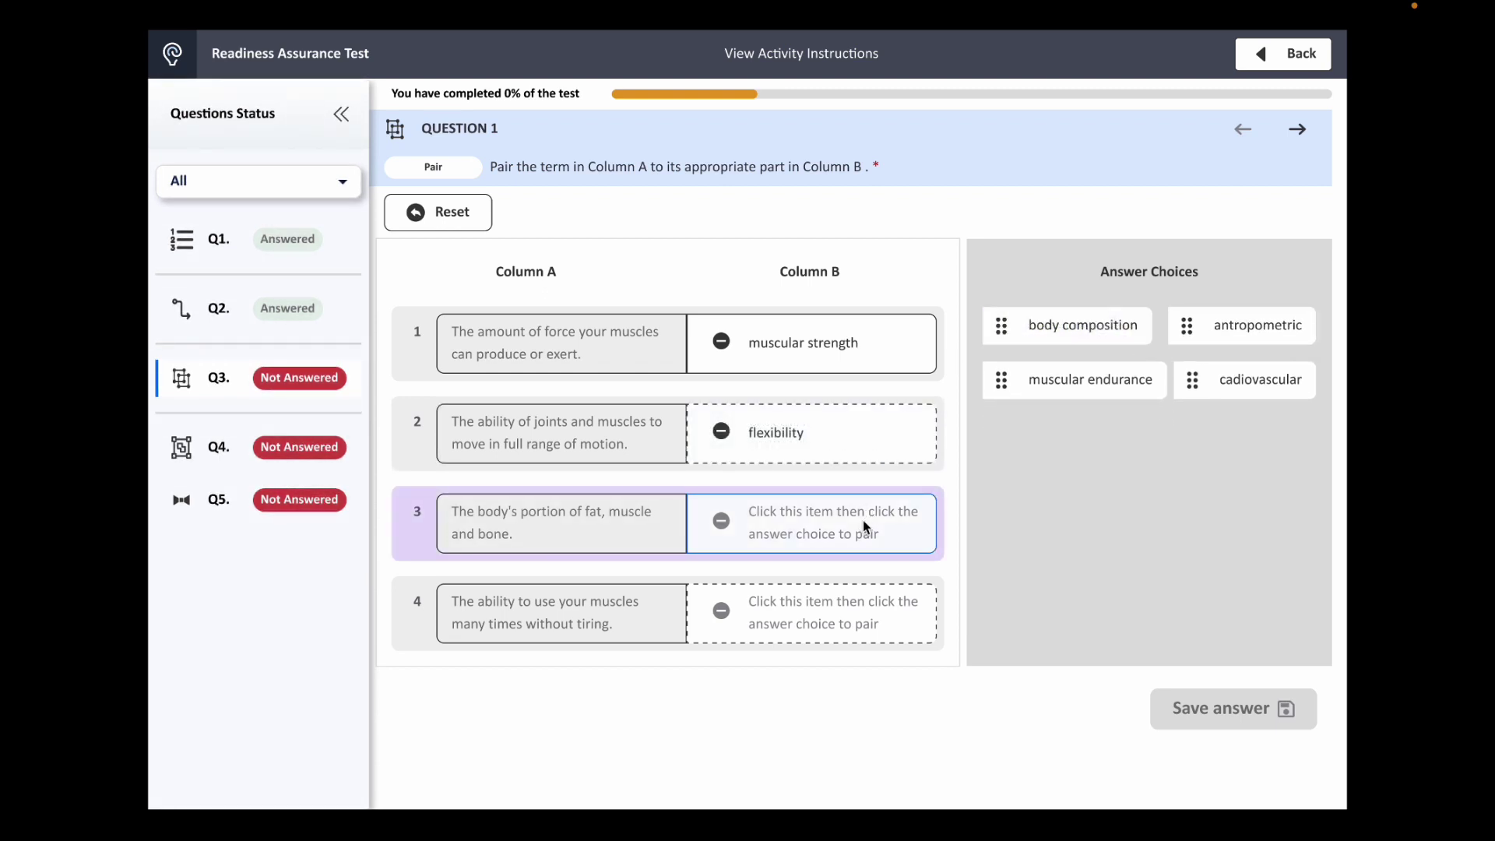
click(1008, 332)
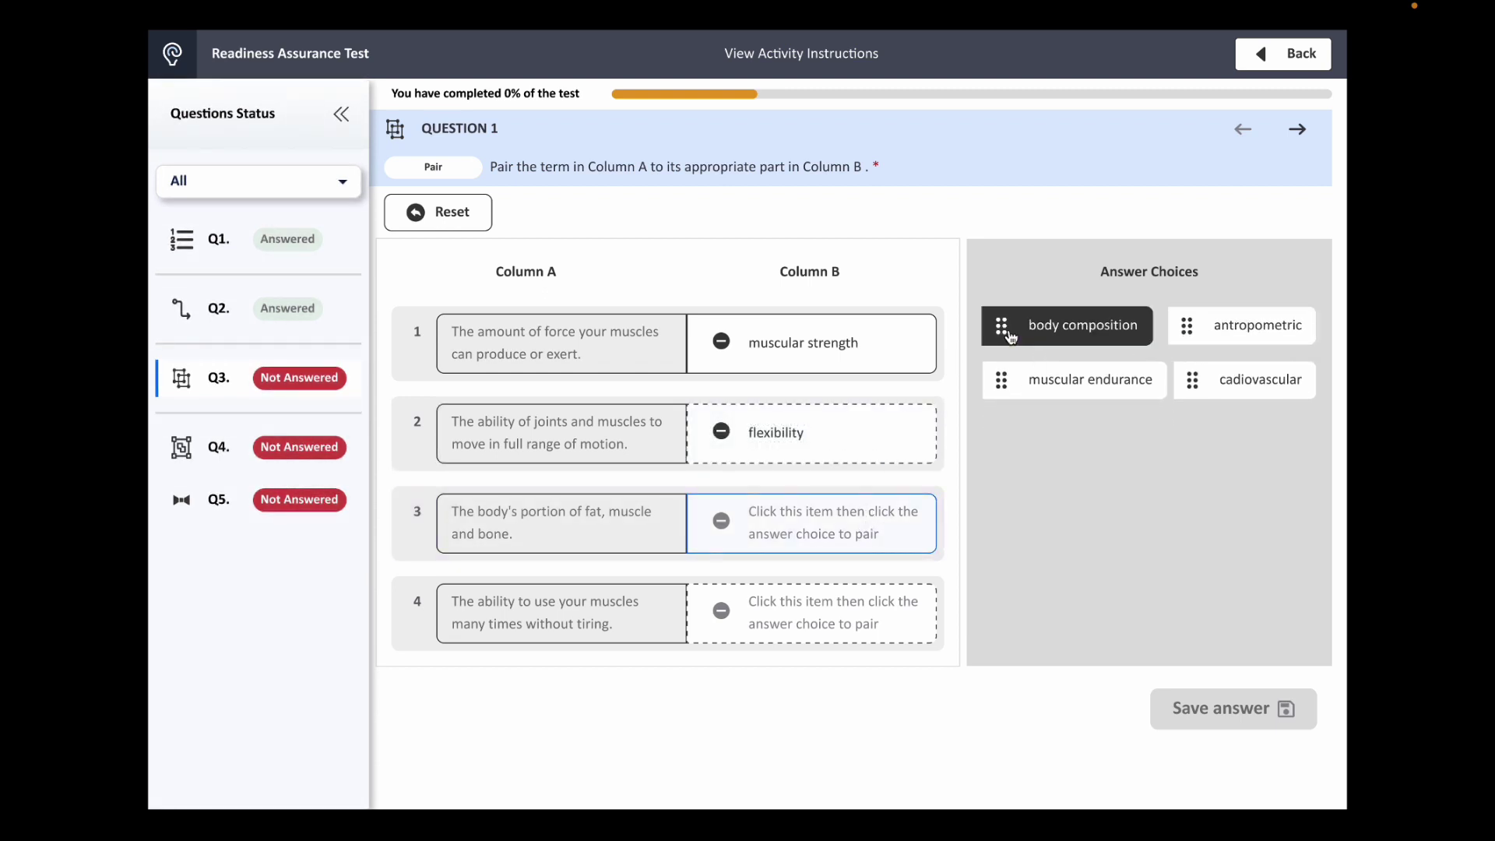
click(870, 620)
click(1002, 381)
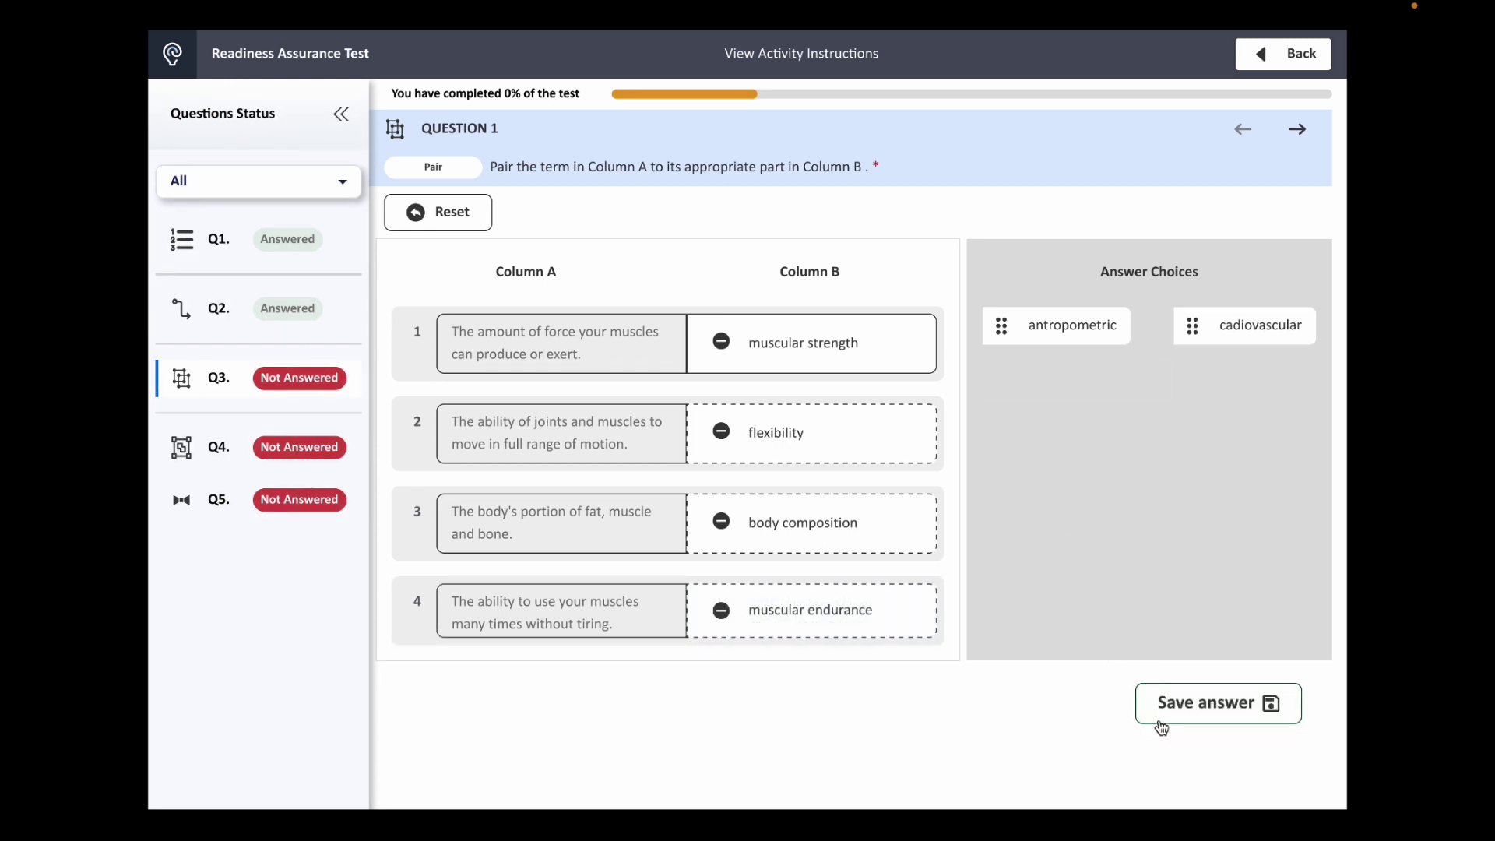
click(1160, 722)
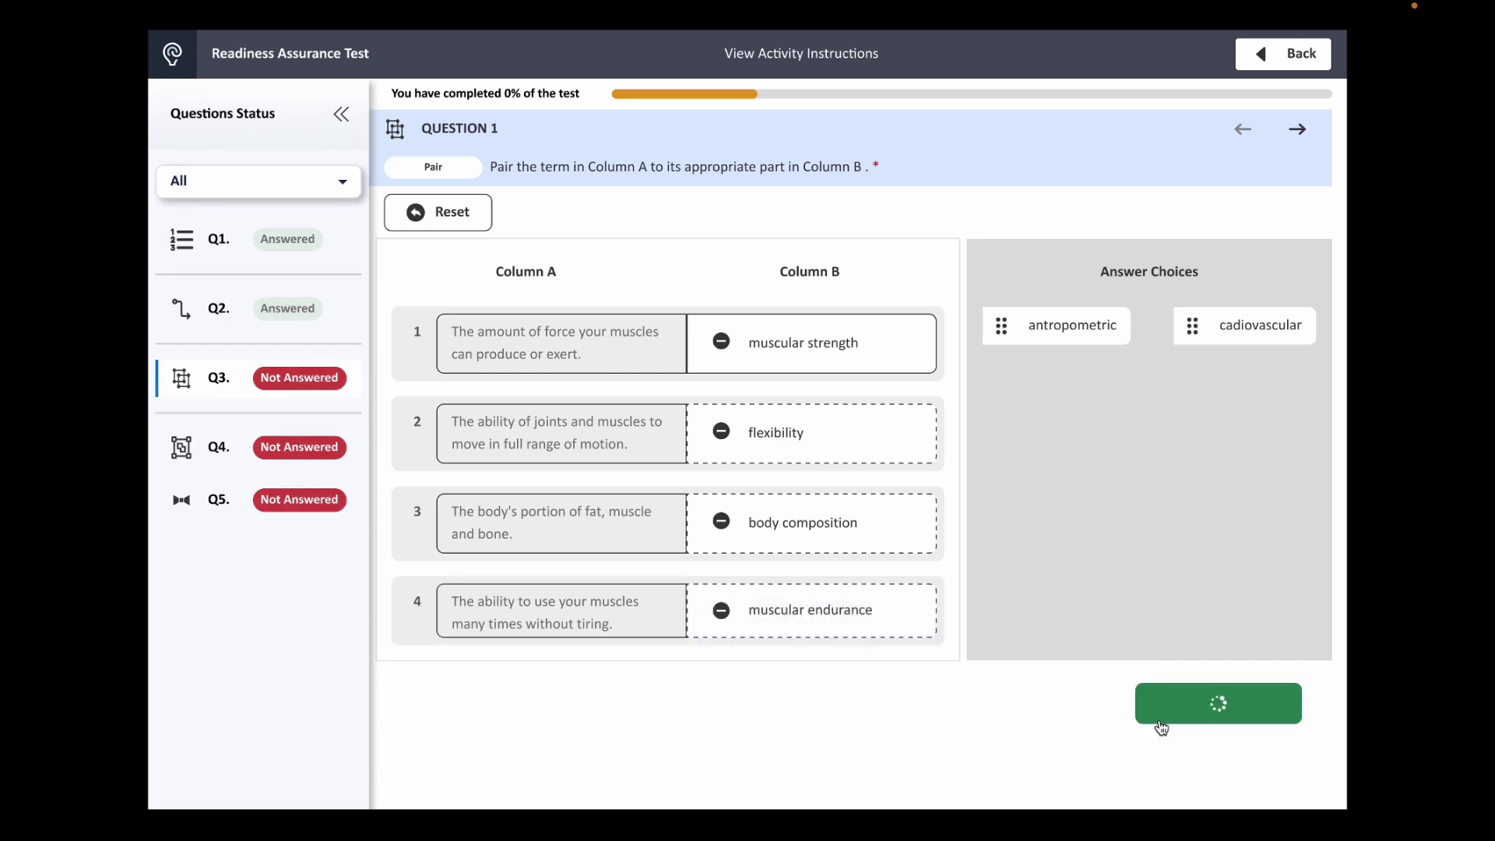
click(1228, 720)
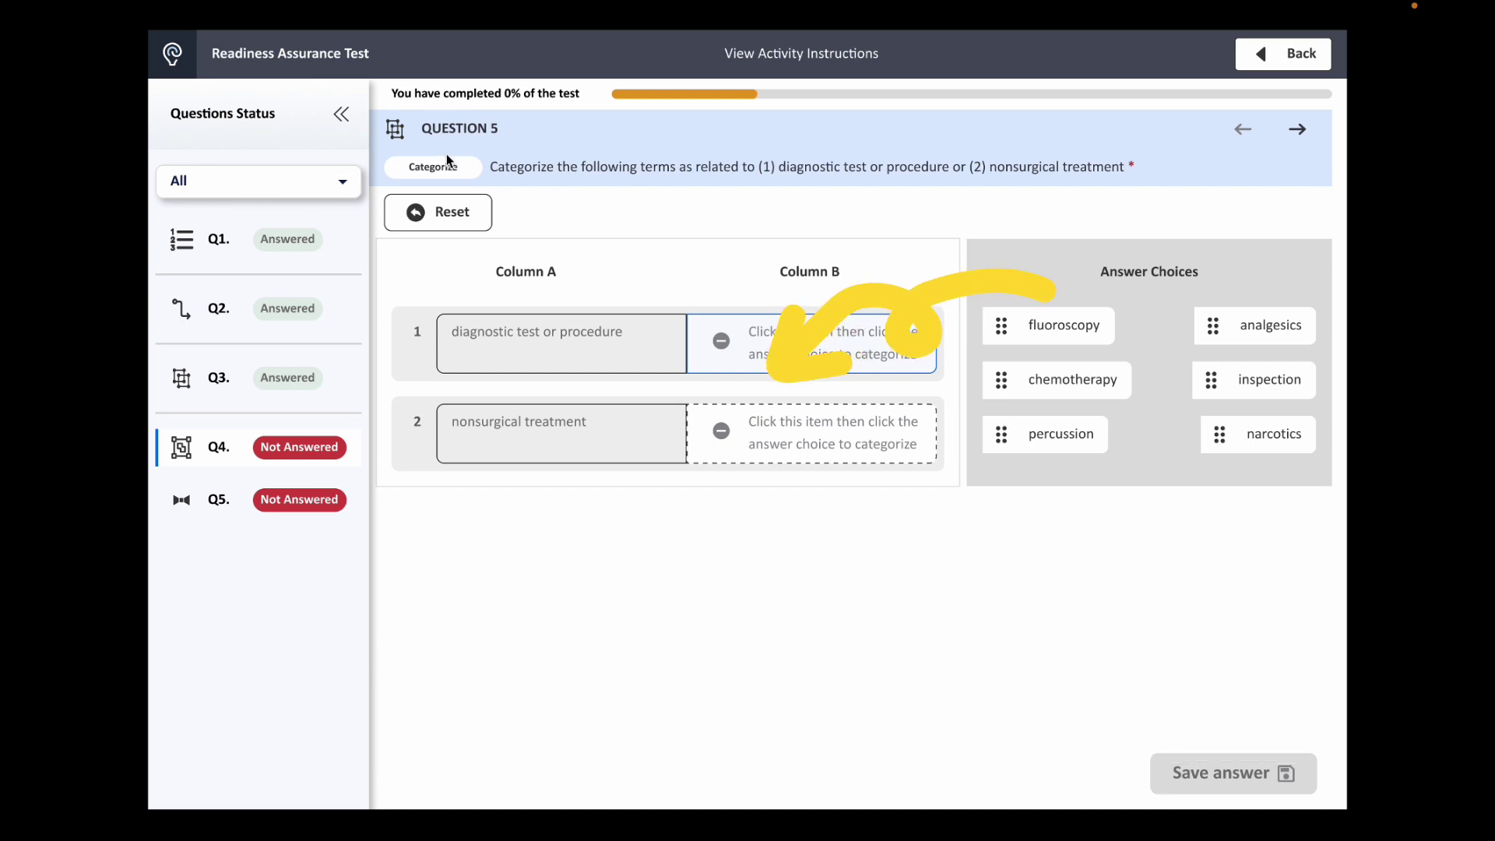
- Categorize fluoroscopy, inspection and percussion under diagnostic test or procedure
click(516, 340)
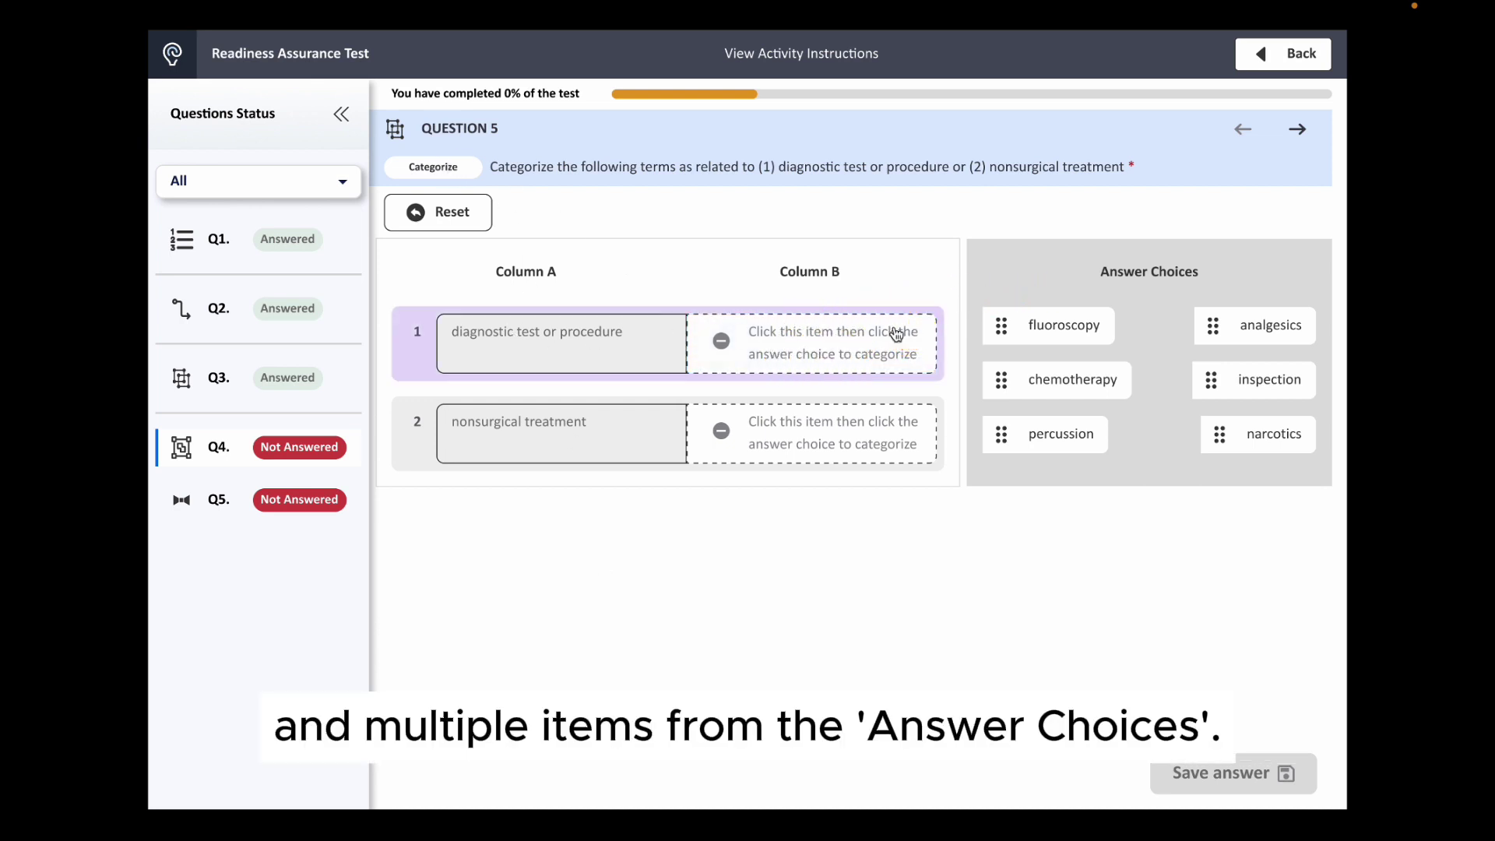
click(893, 354)
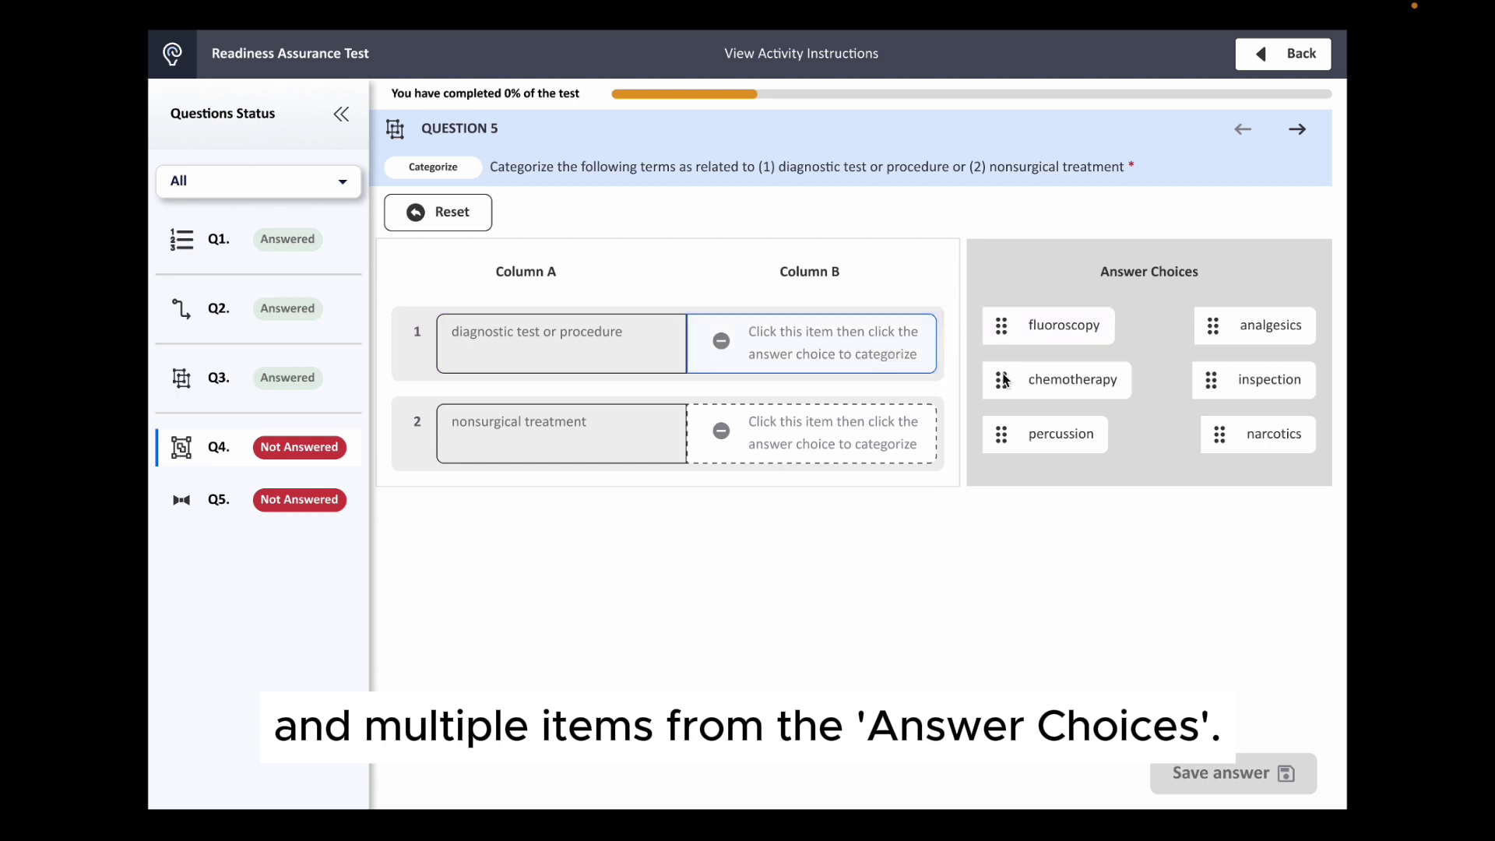
click(997, 323)
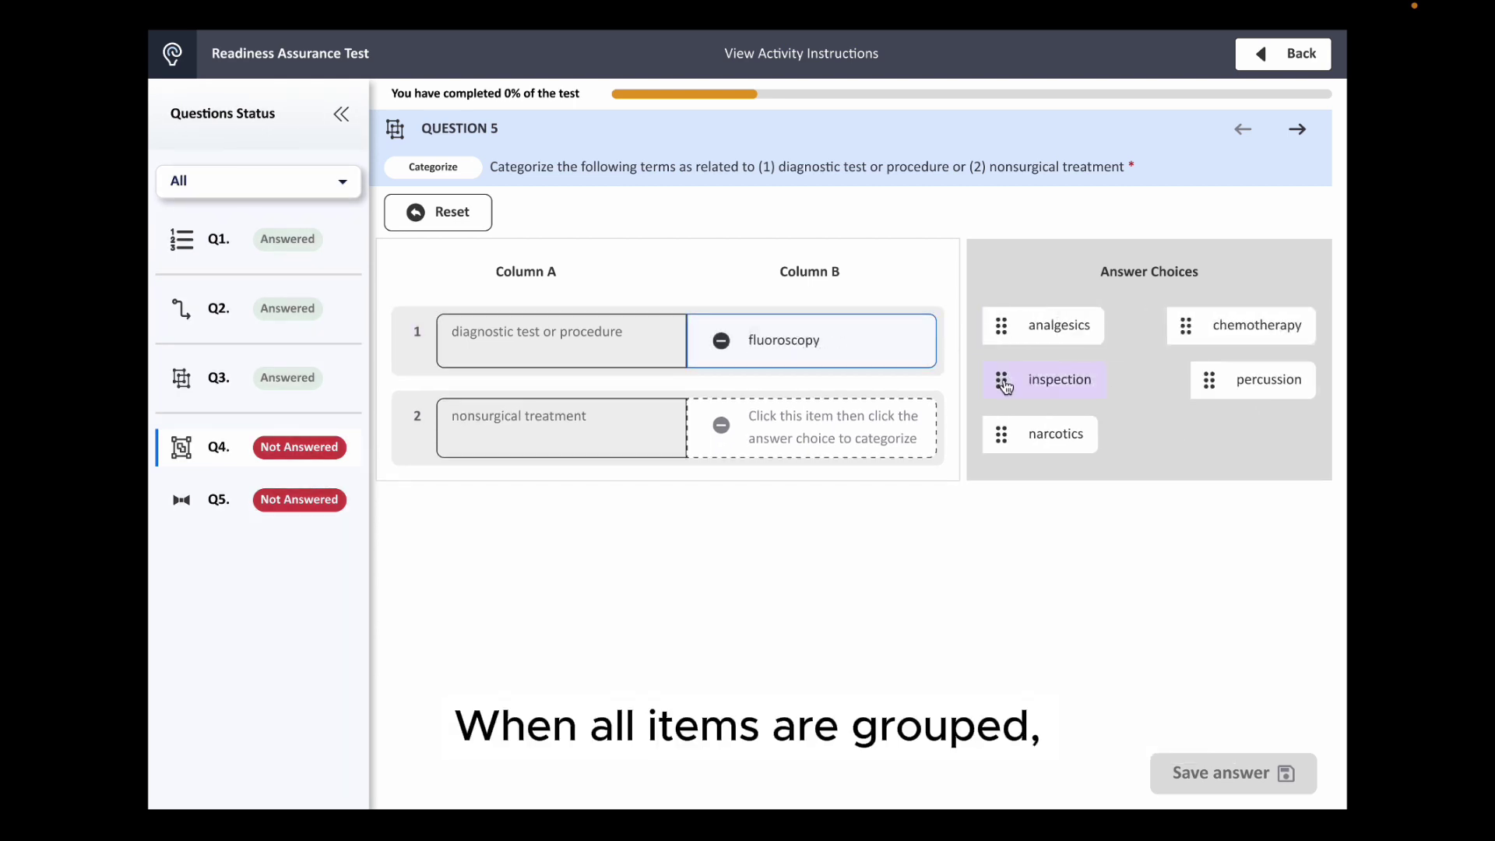
click(1005, 386)
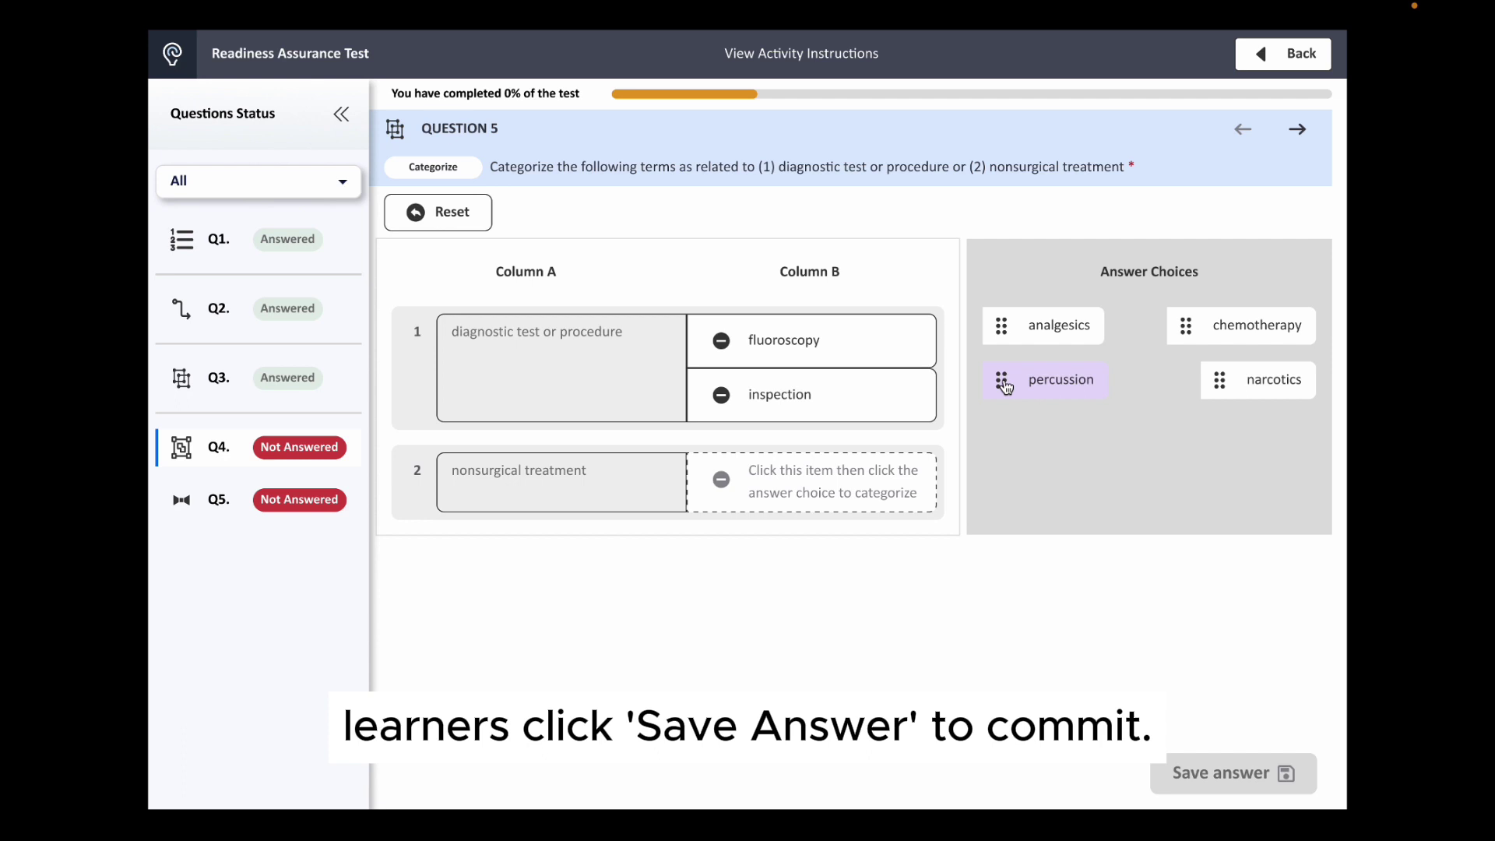
click(1003, 380)
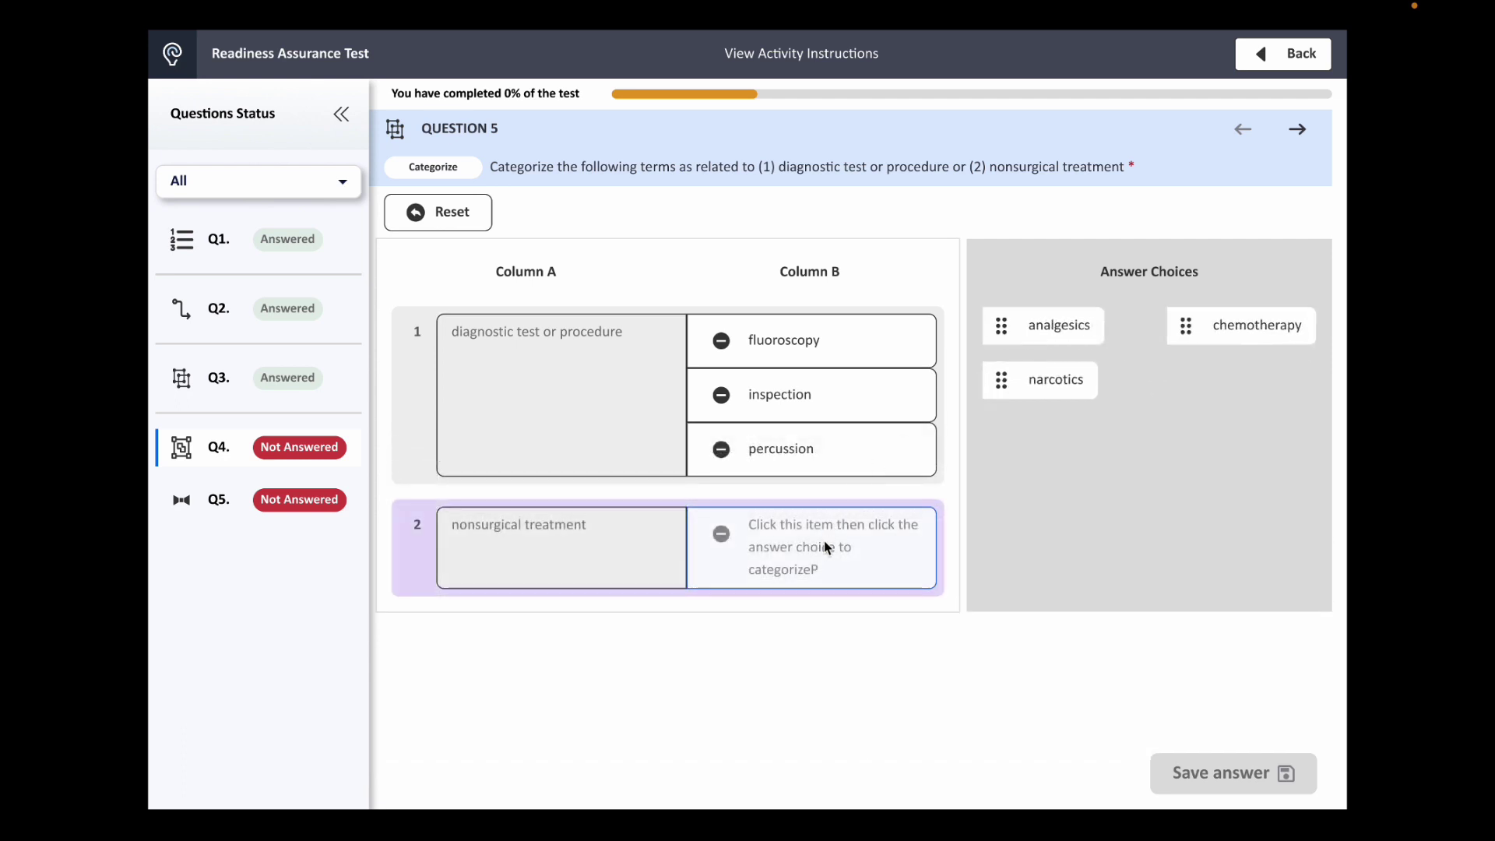
- Categorize analgesics, chemotherapy and narcotics under nonsurgical treatment, save the answer and continue to the following question
click(1009, 326)
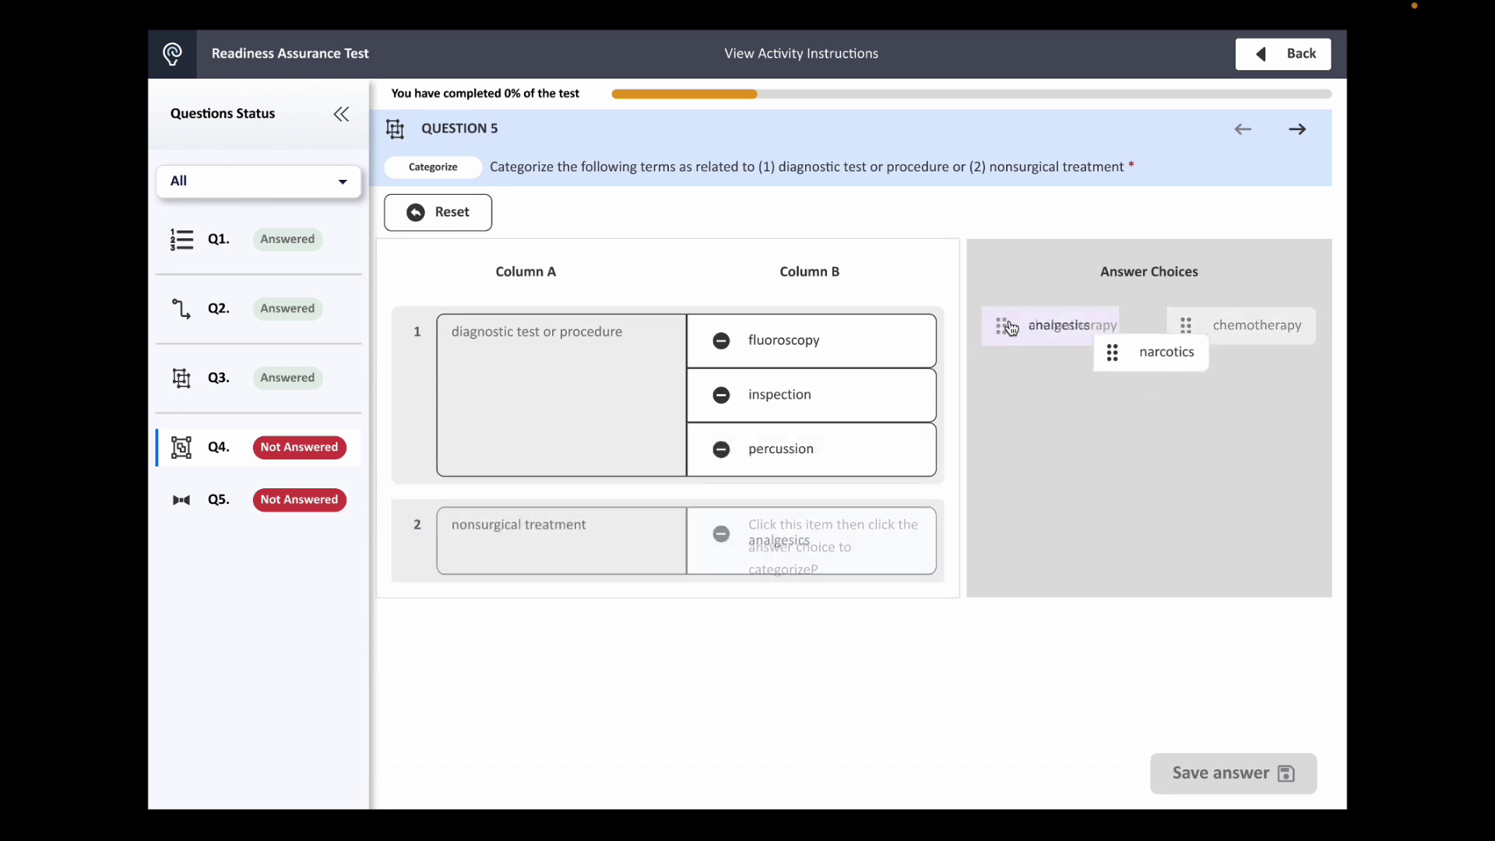
click(1009, 325)
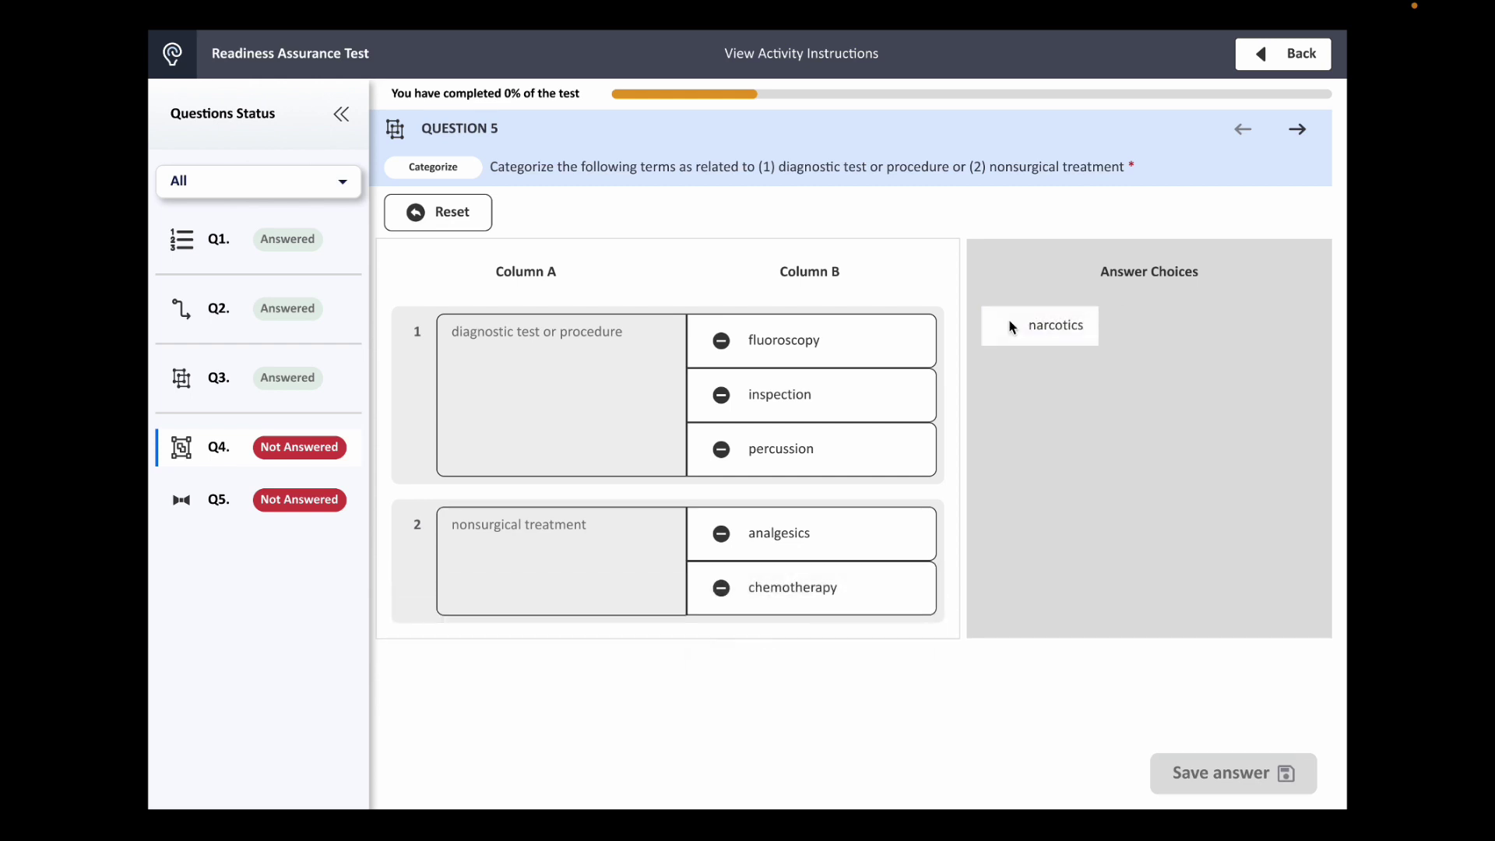
click(1010, 325)
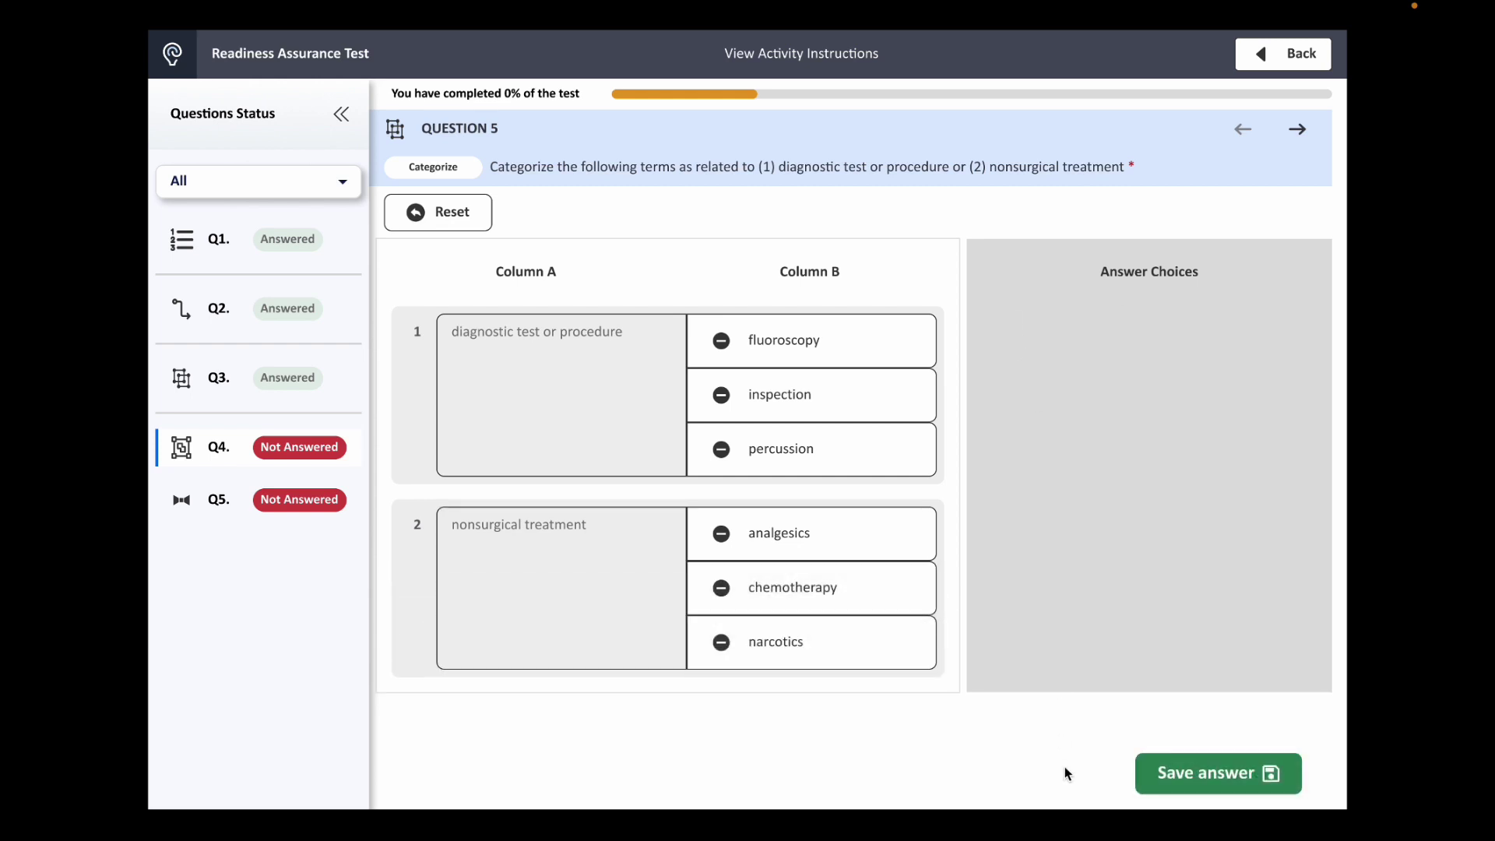
click(1181, 787)
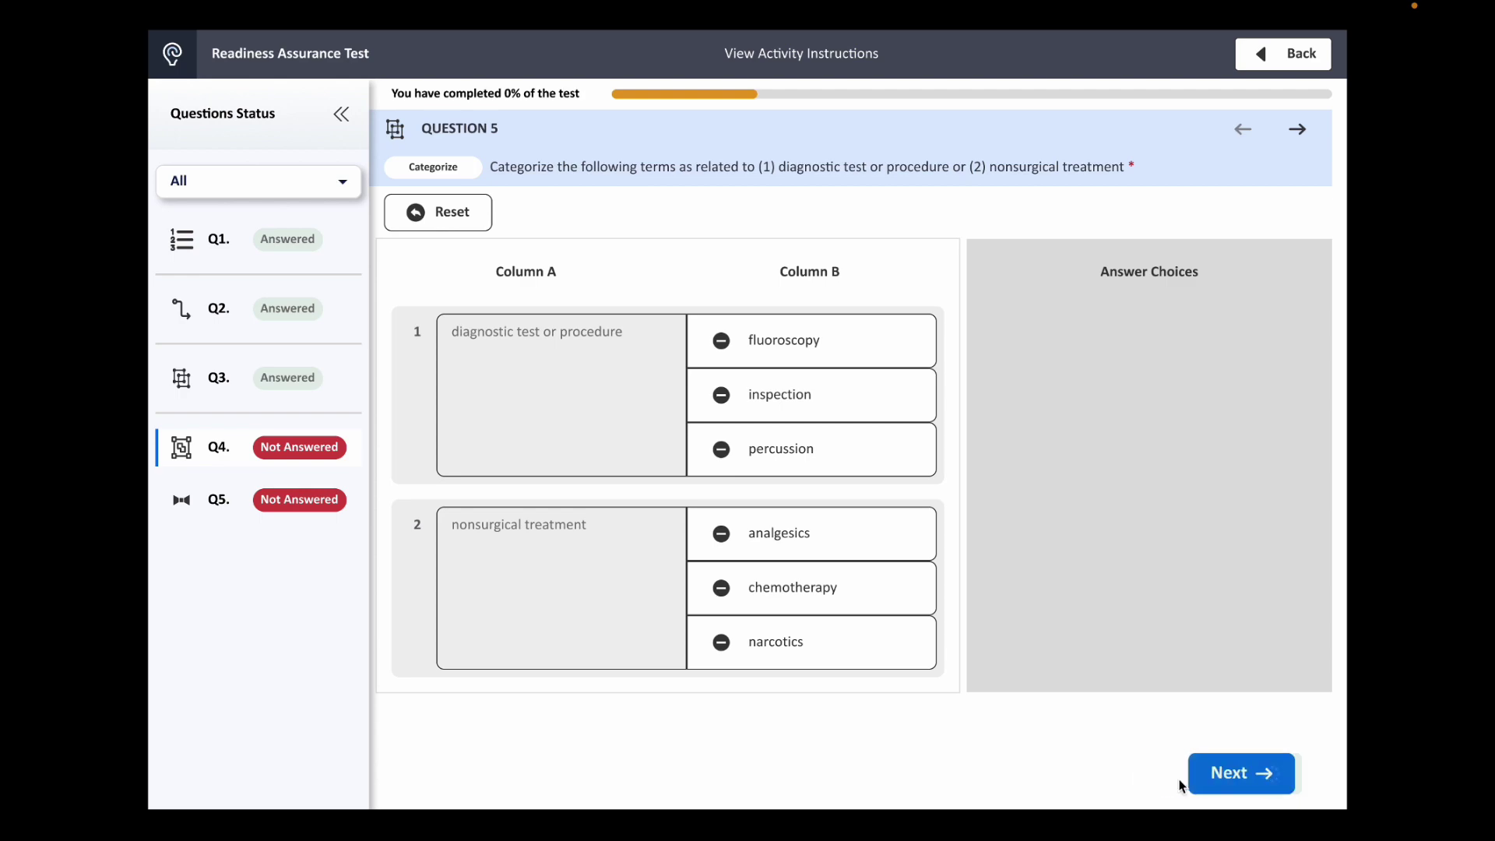
click(1244, 777)
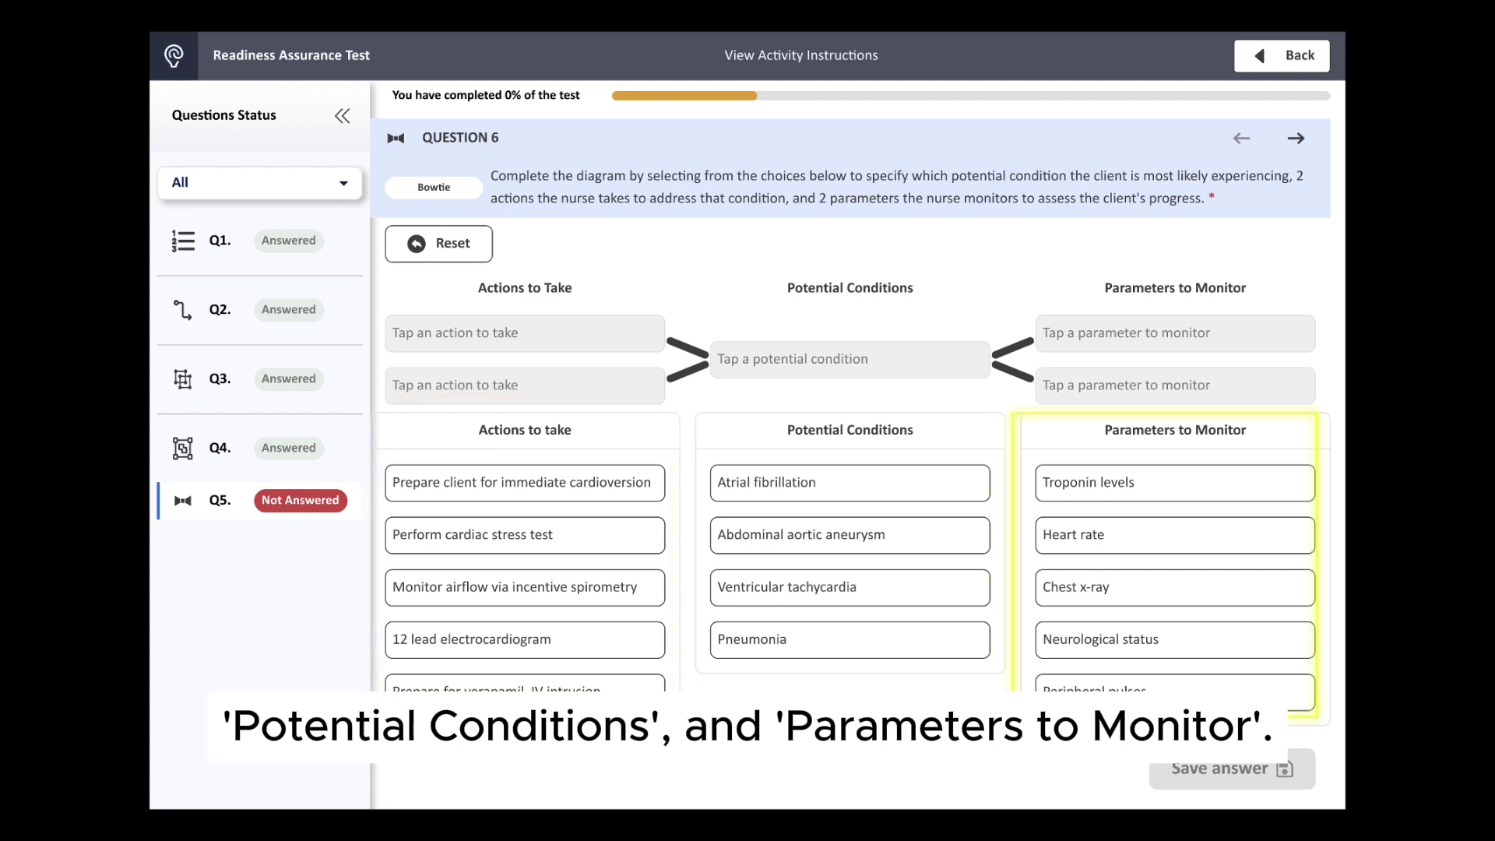
- Fill the bowtie diagram with the actions Prepare client for immediate cardioversion and 12 lead electrocardiogram, and Atrial fibrillation as potential condition
click(530, 483)
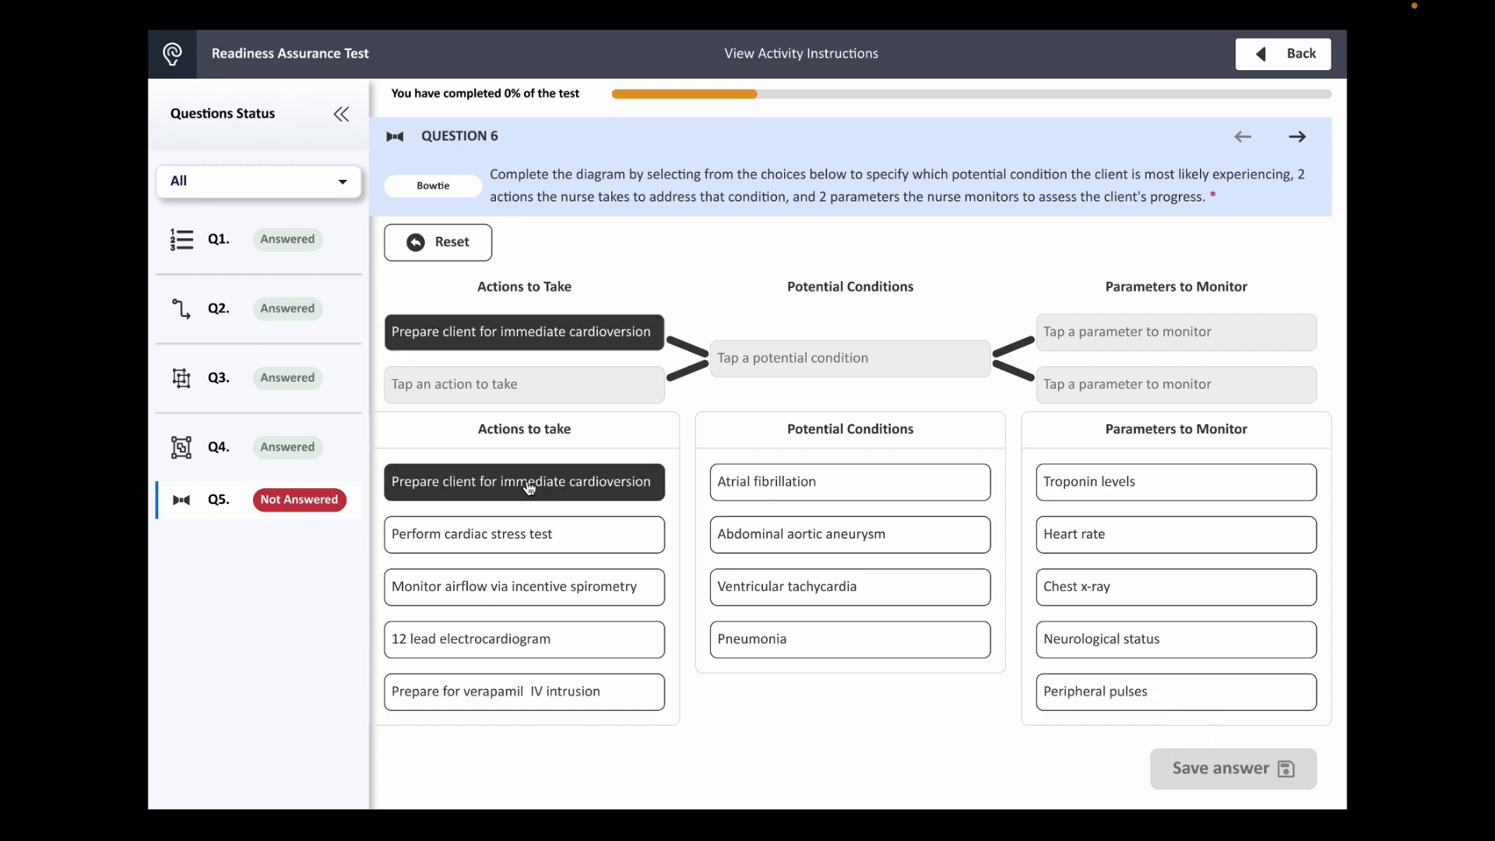
click(528, 484)
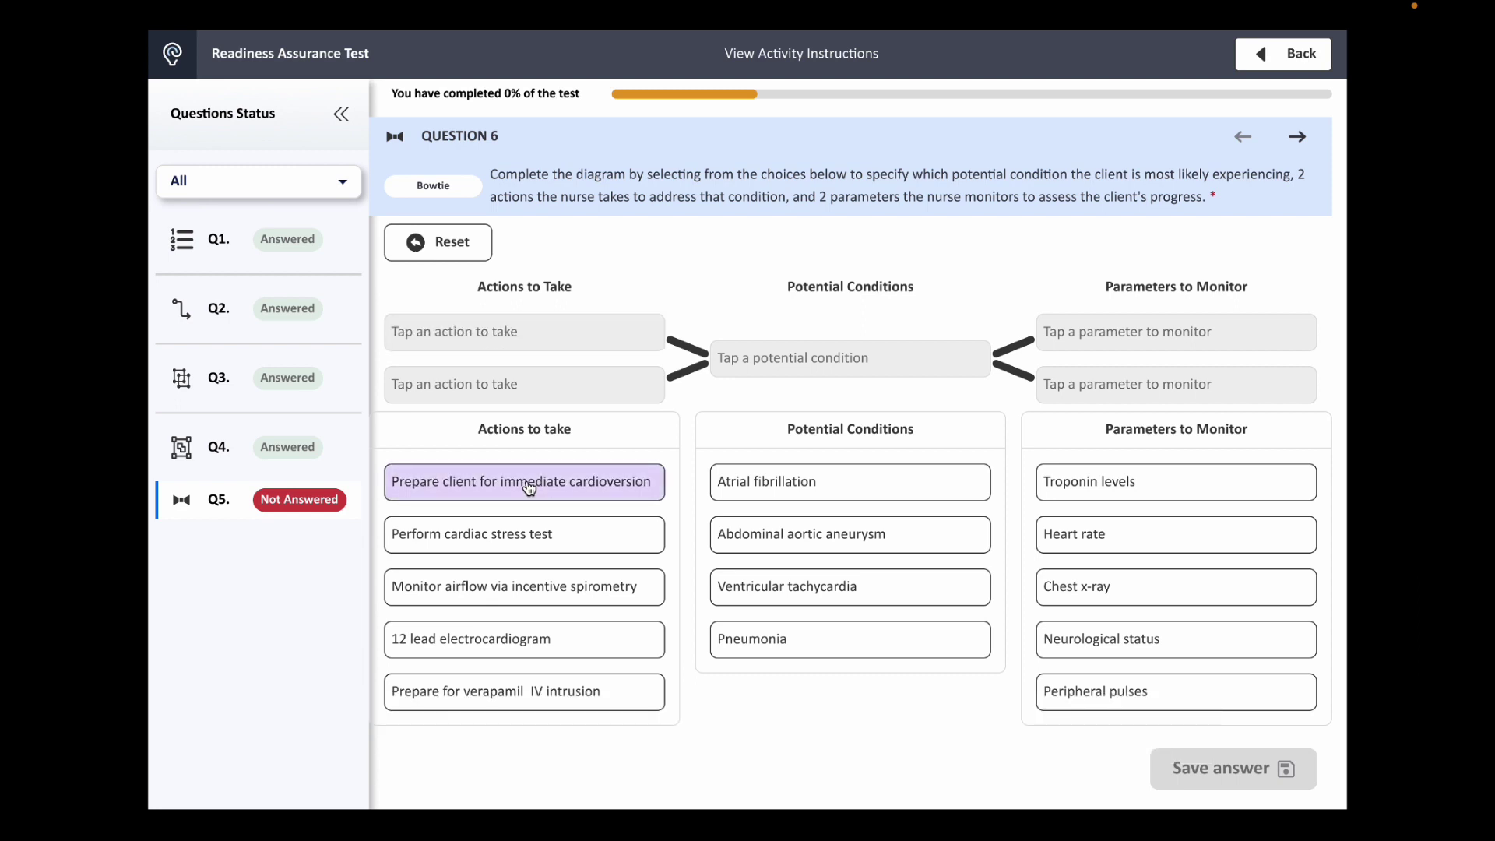
click(529, 484)
click(561, 639)
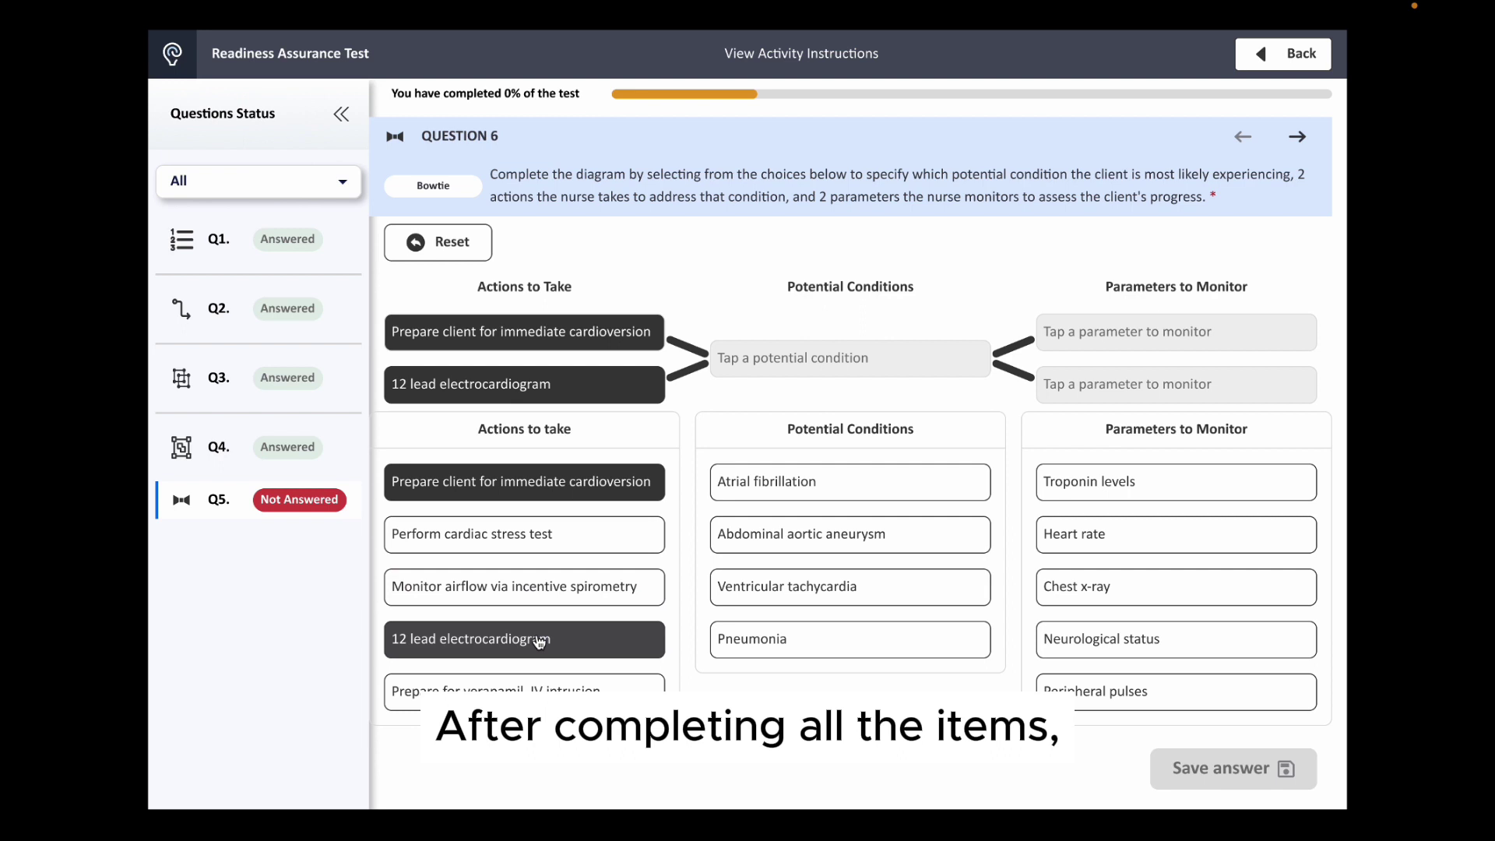
click(816, 490)
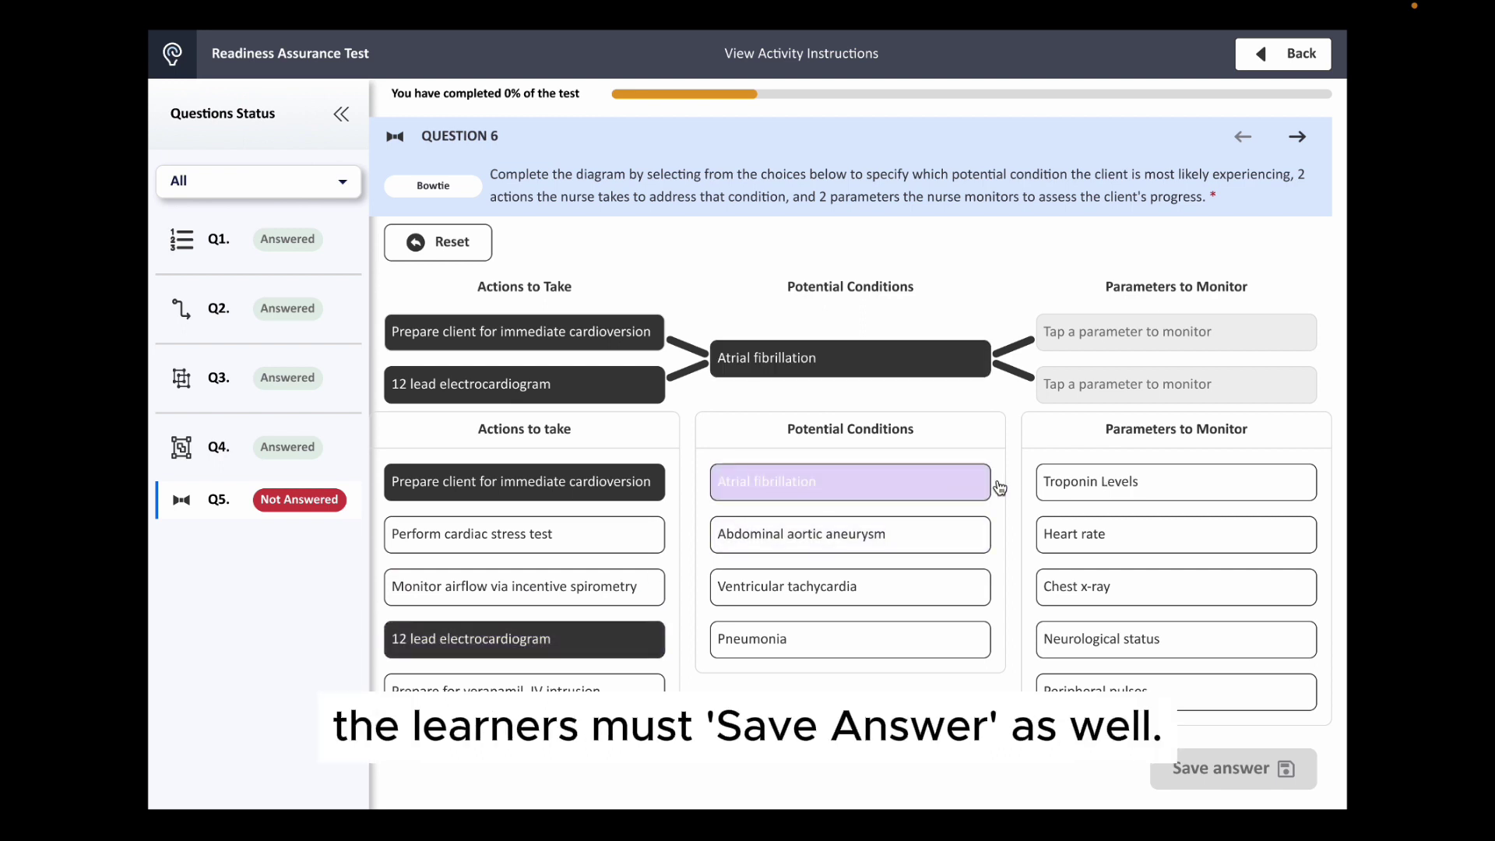
- Add Neurological status and Troponin Levels as the parameters to monitor in the bowtie diagram and save the answer
click(1062, 647)
click(1072, 484)
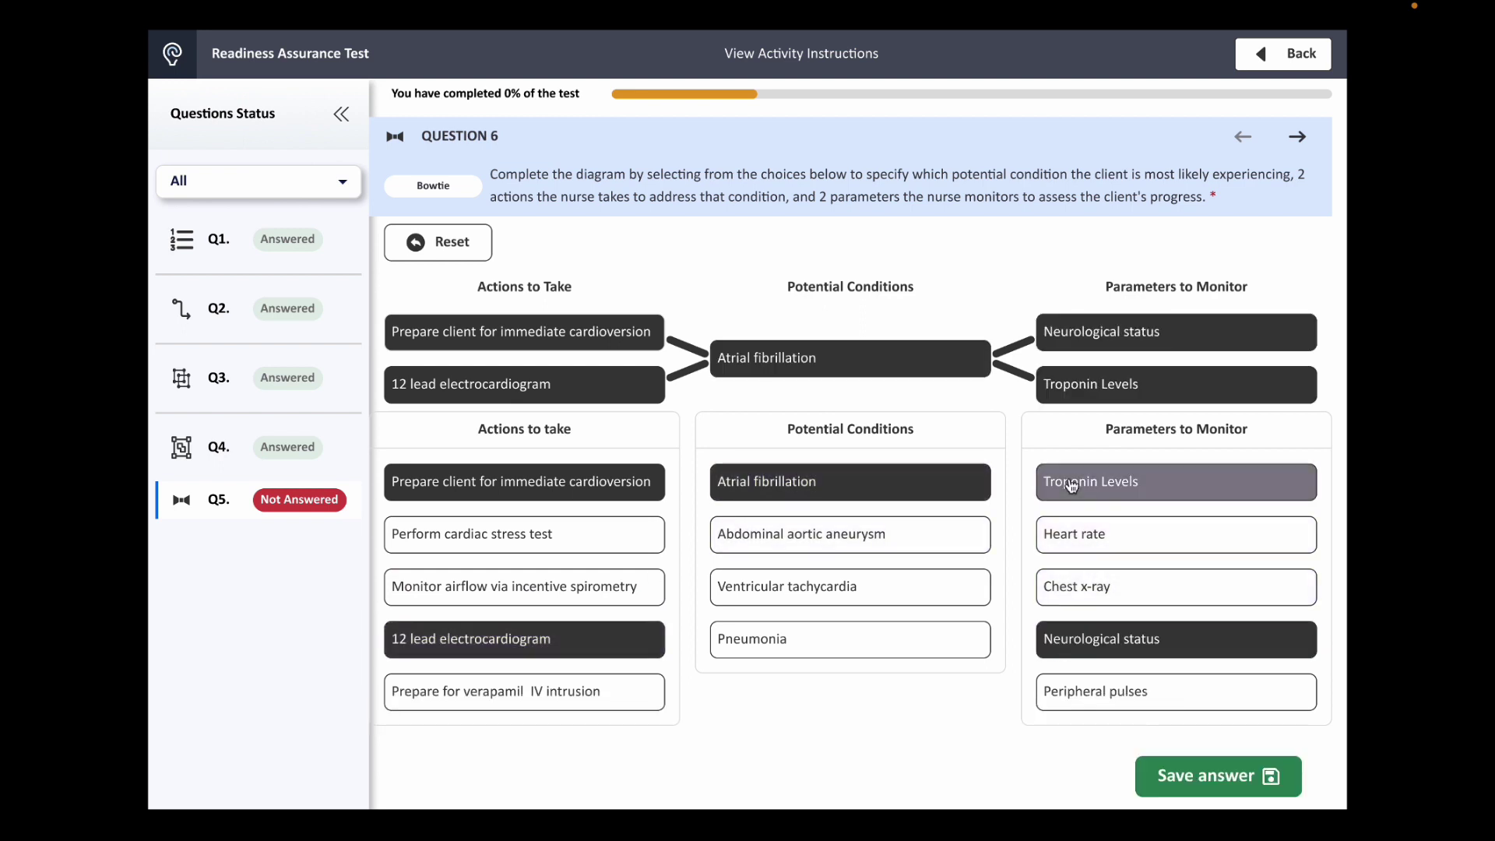
click(1195, 779)
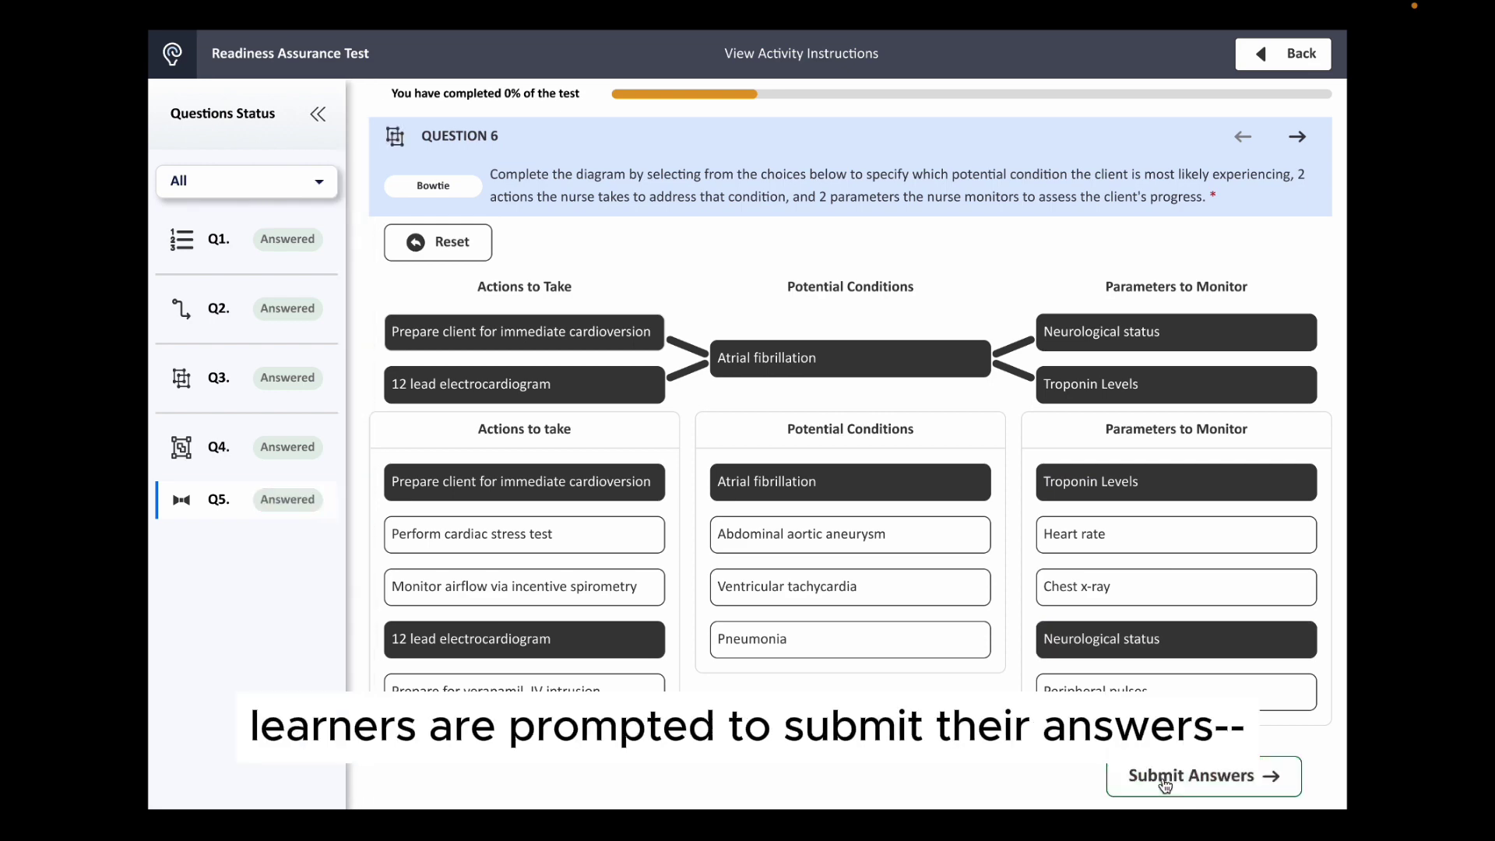
- Submit the completed test as final and enter the Trat Readiness Assurance Test in Module 1
click(1165, 783)
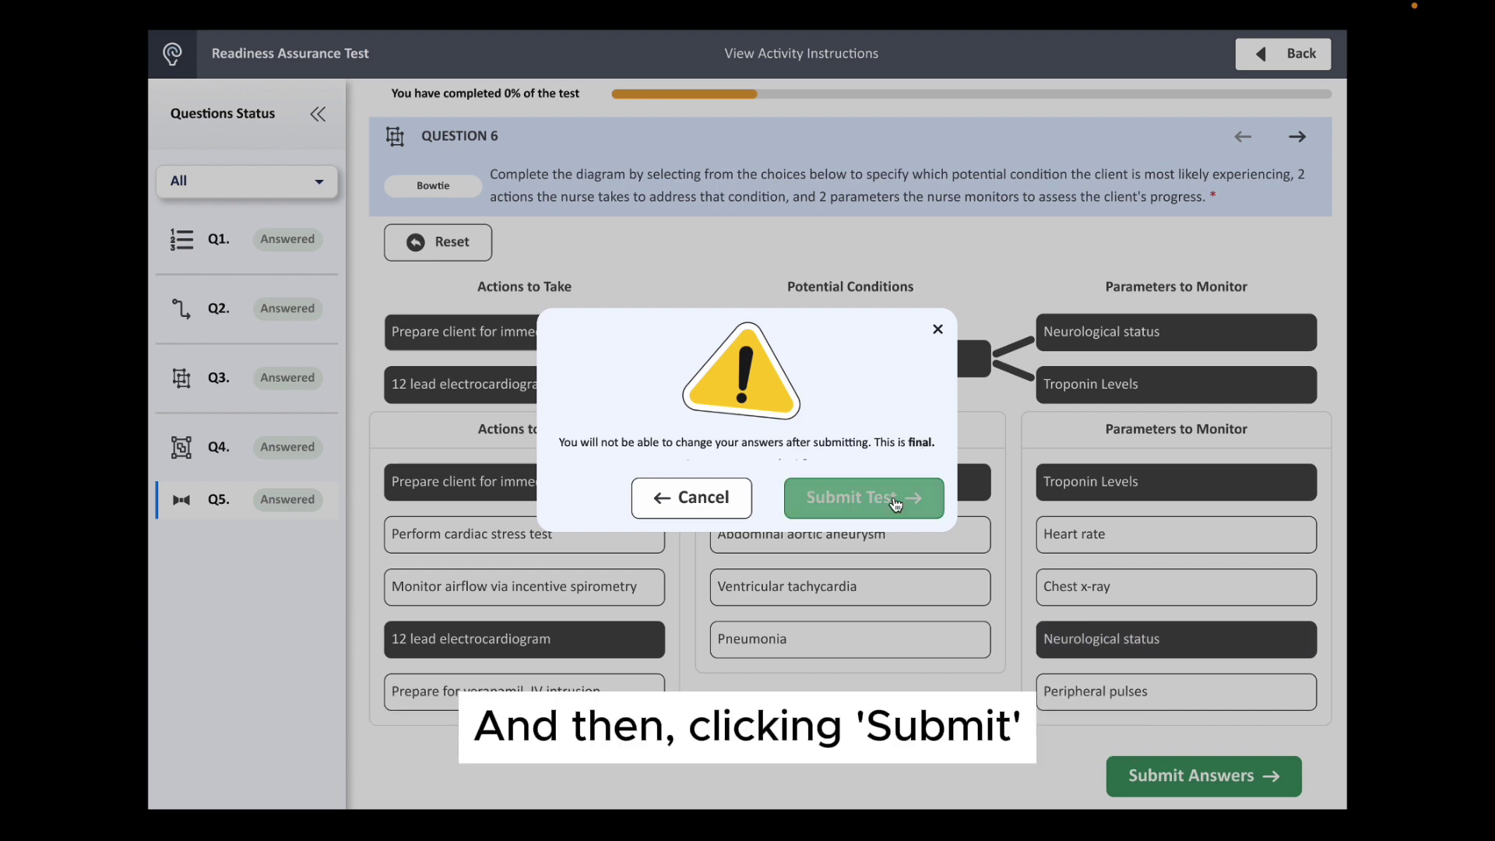
click(864, 498)
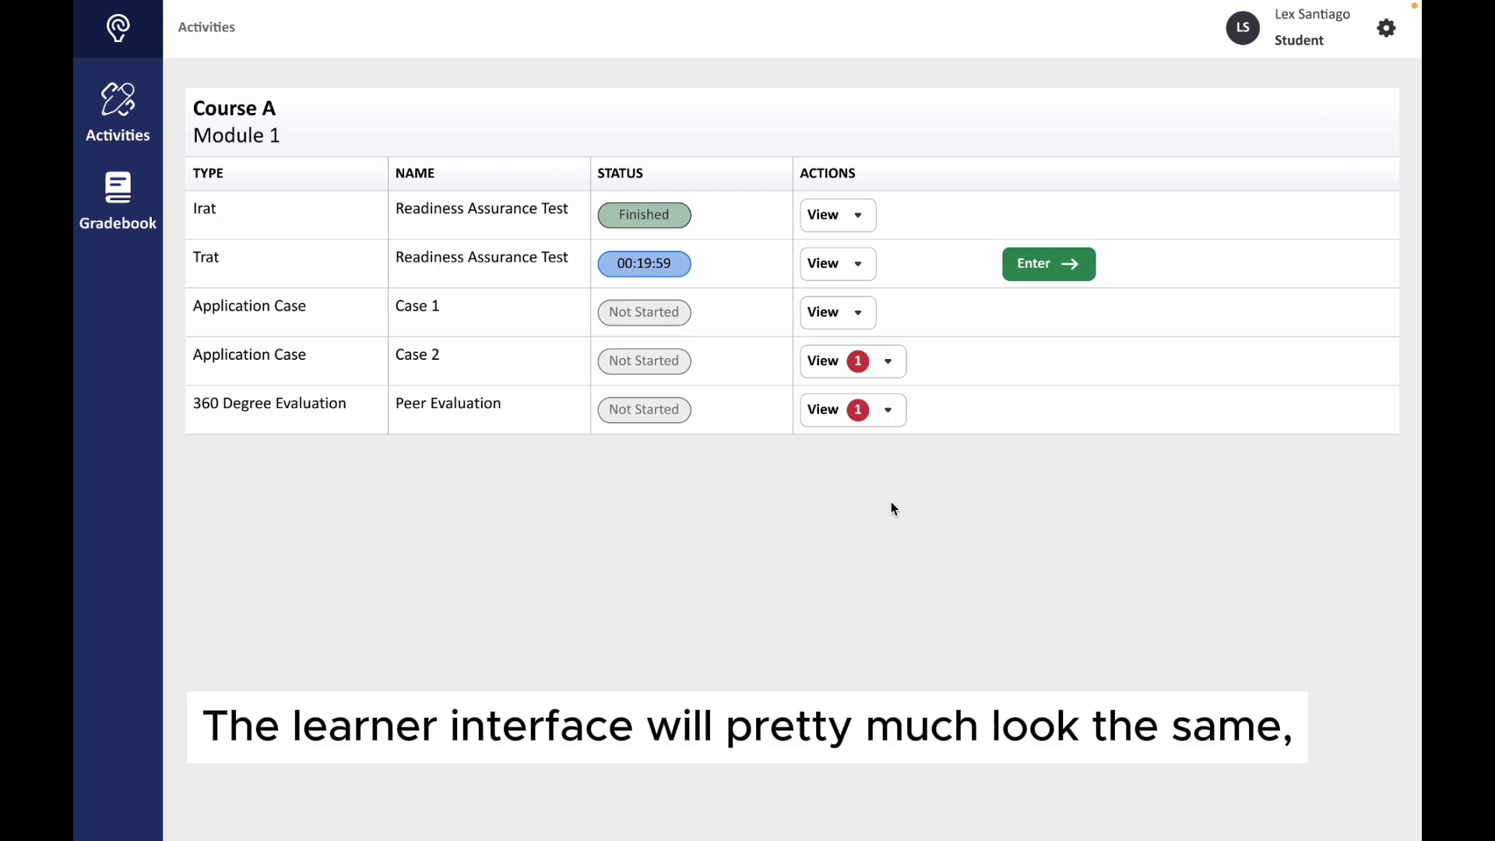
click(1037, 269)
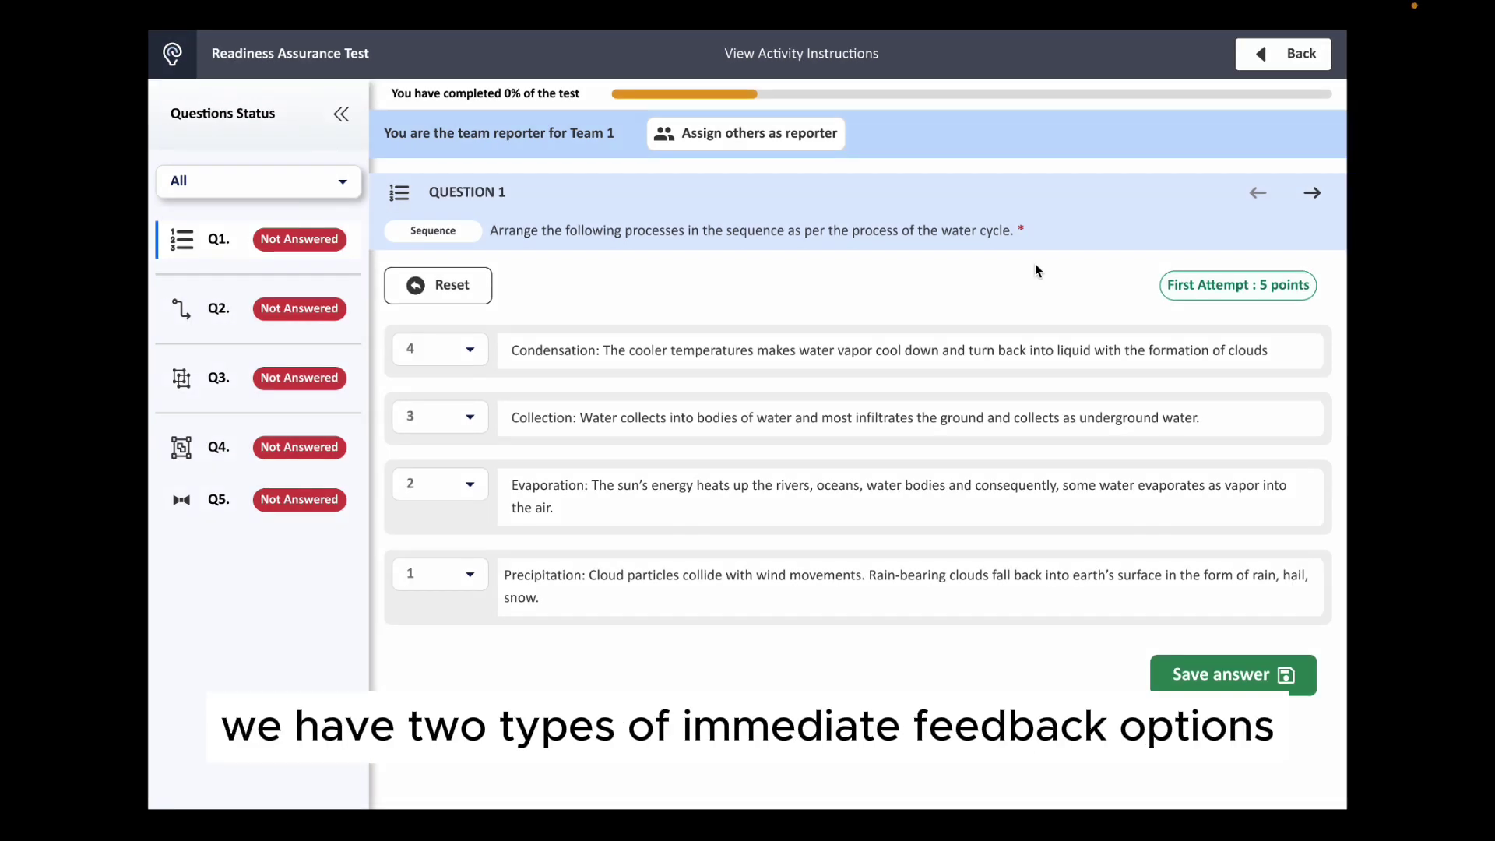
- Order the water cycle as condensation 1, collection 2, evaporation 3 and precipitation 4, and save it as the first attempt
click(464, 351)
click(423, 399)
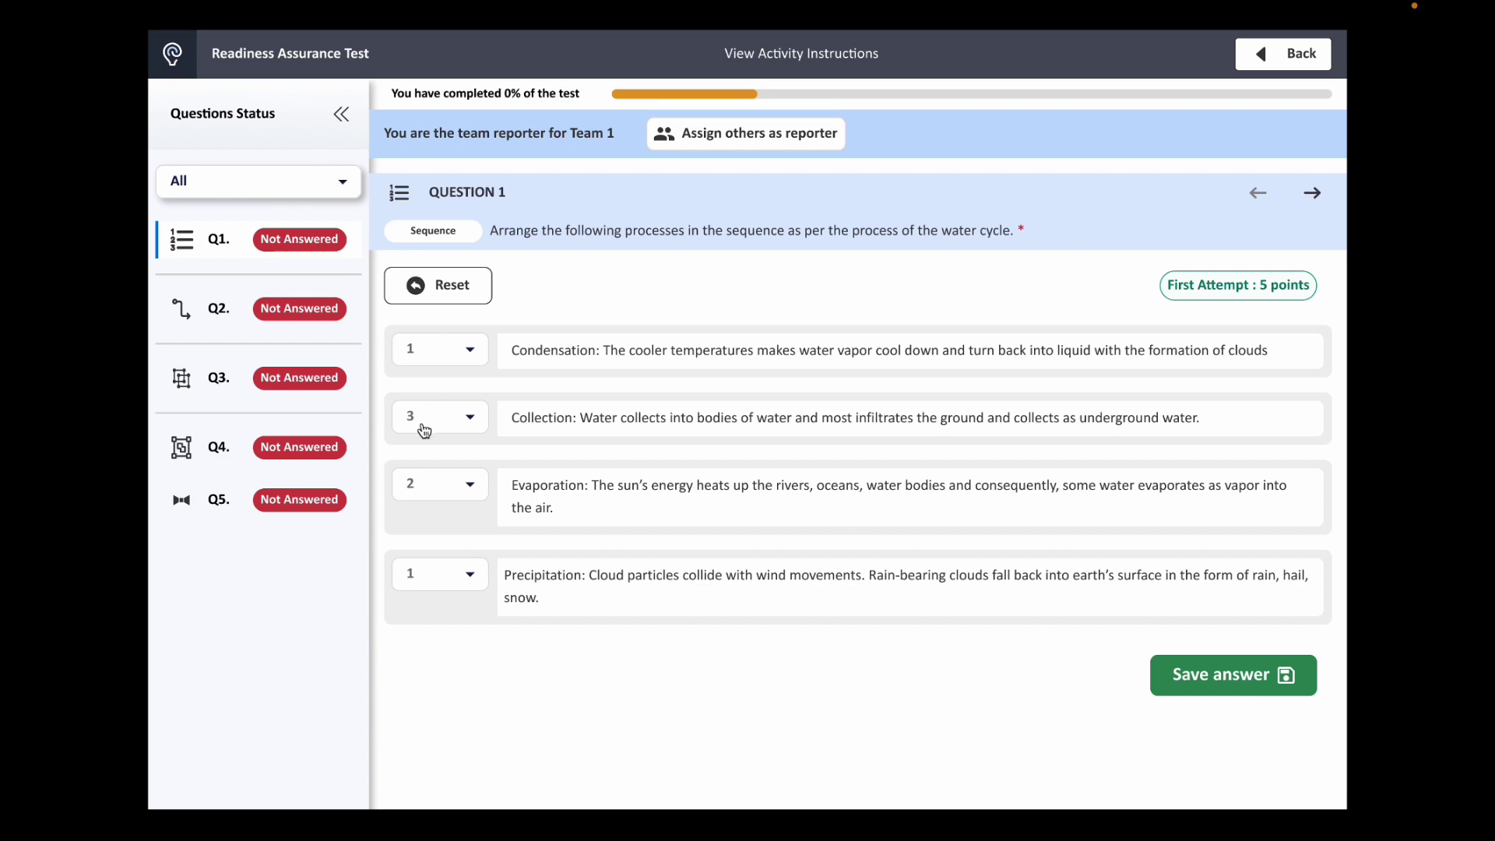
click(420, 415)
click(427, 517)
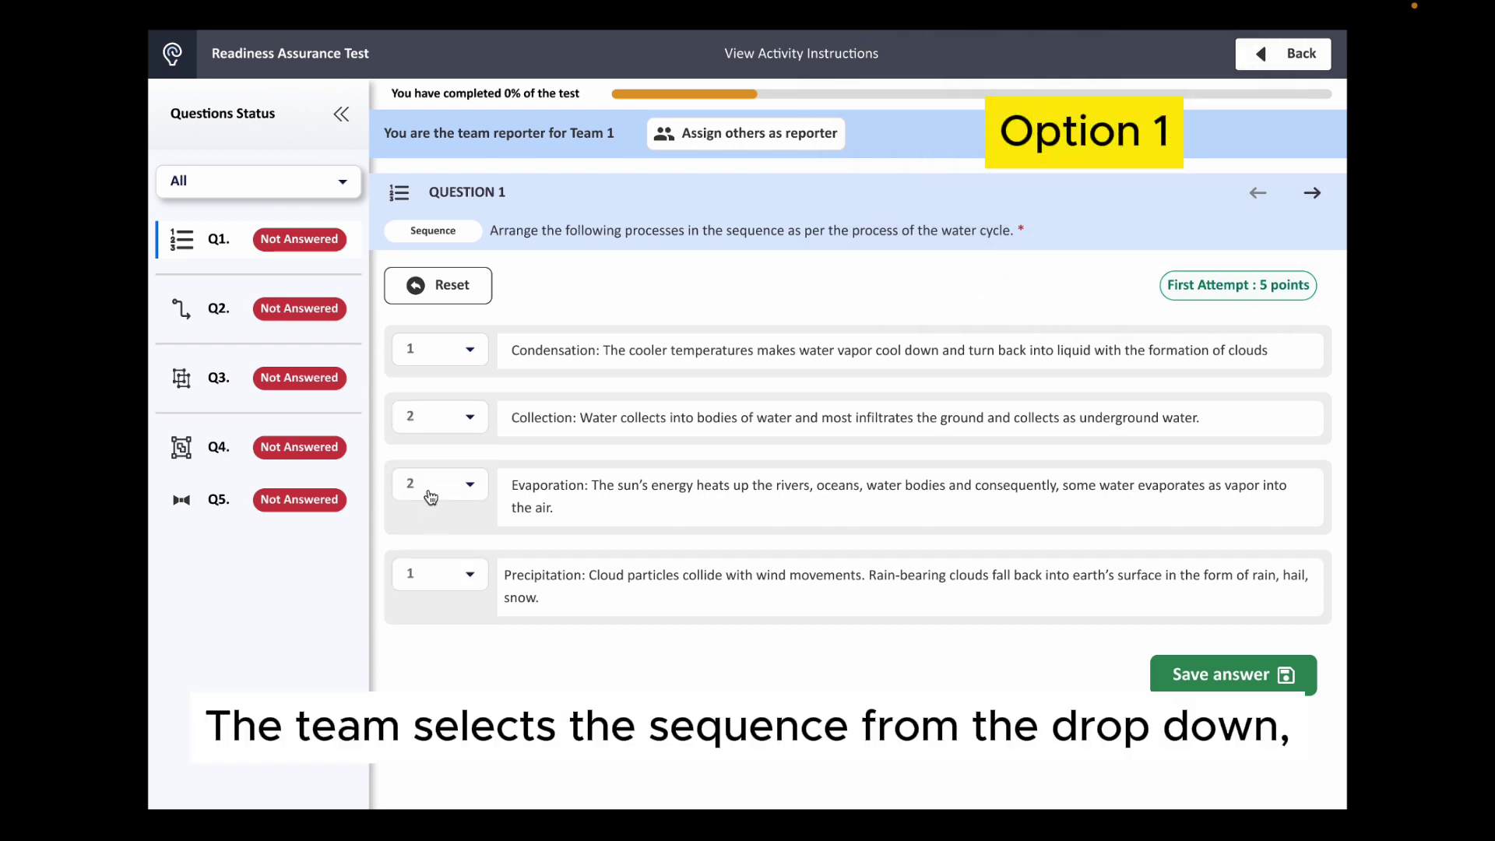
click(425, 484)
click(421, 614)
click(425, 574)
click(418, 745)
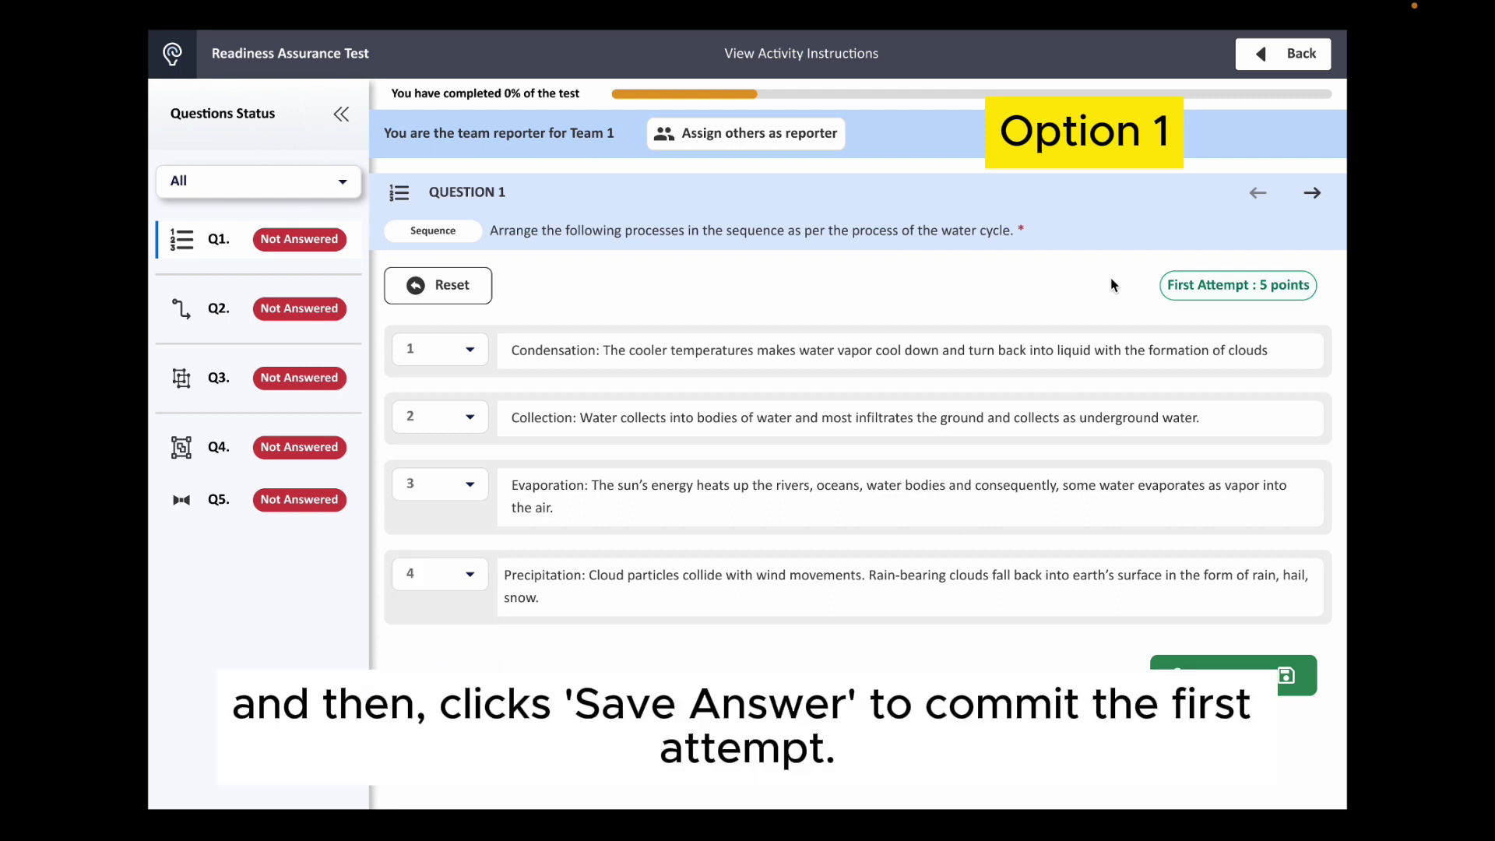
click(1212, 675)
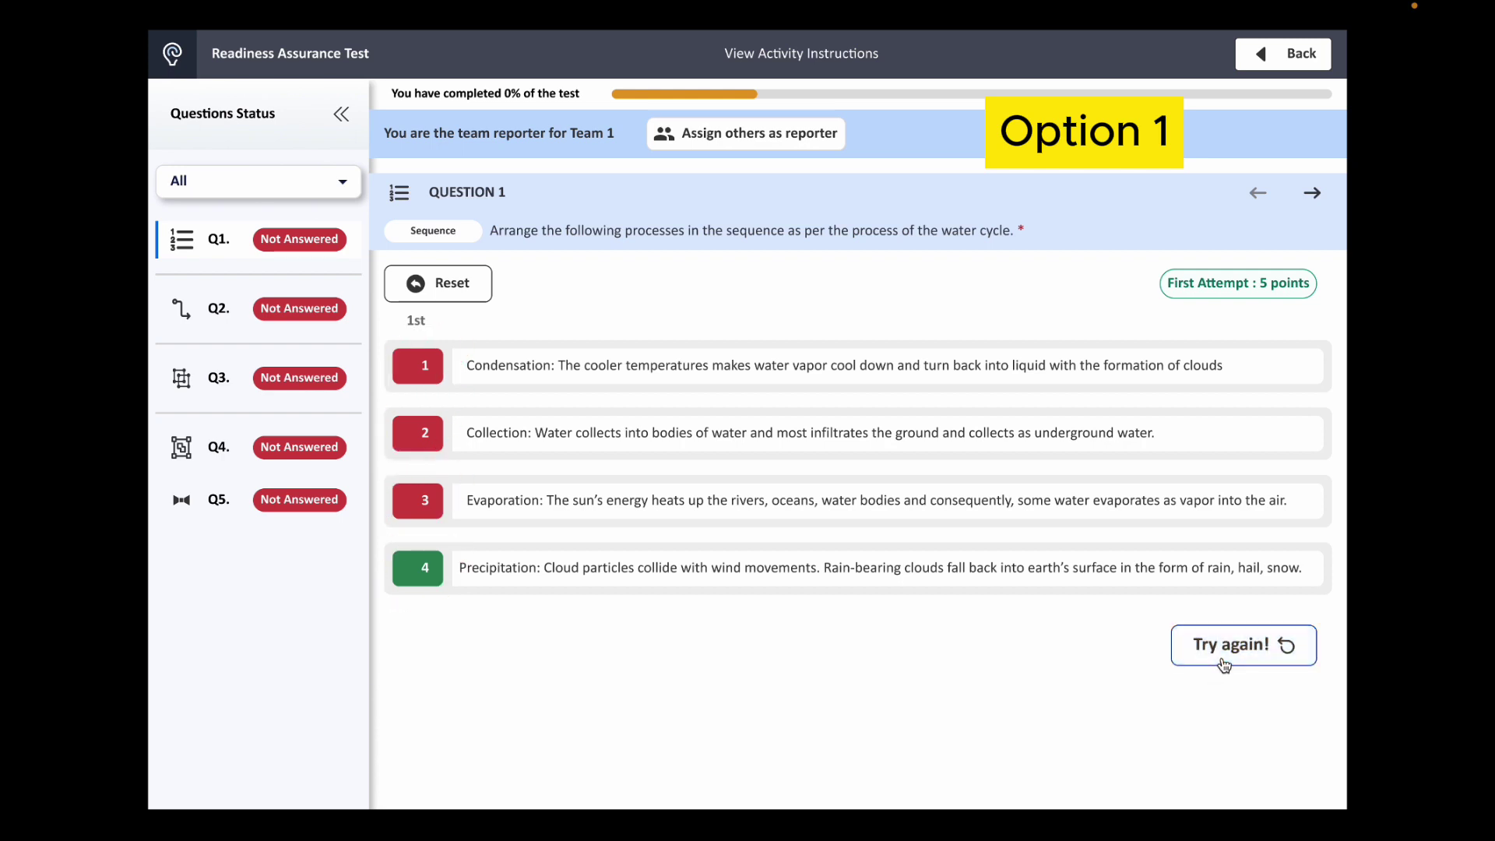
- Retry the sequence question with condensation set to 2 and collection to 1, and save the second attempt
click(1223, 662)
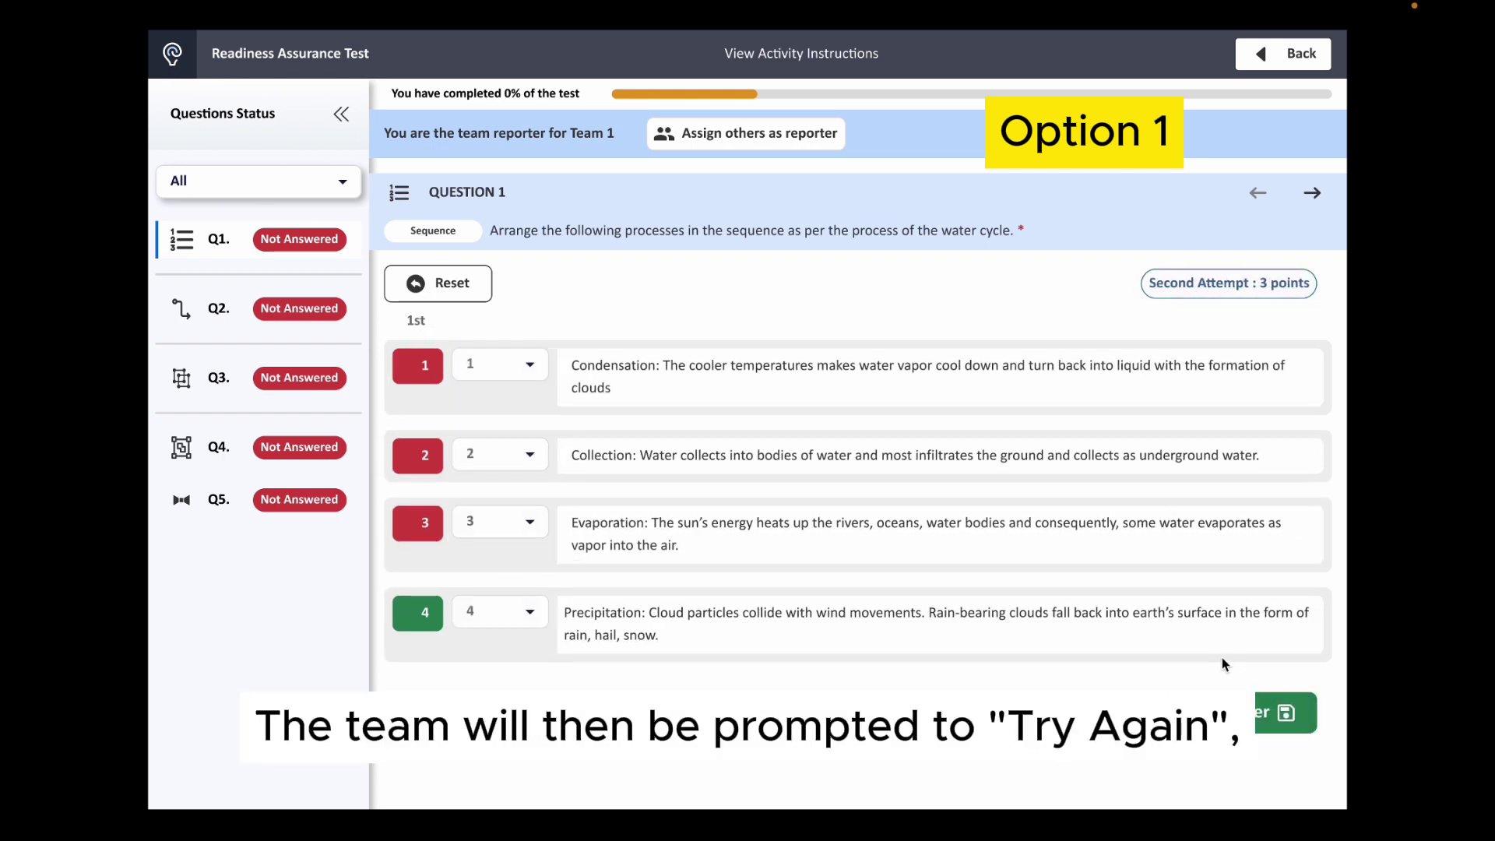
click(521, 370)
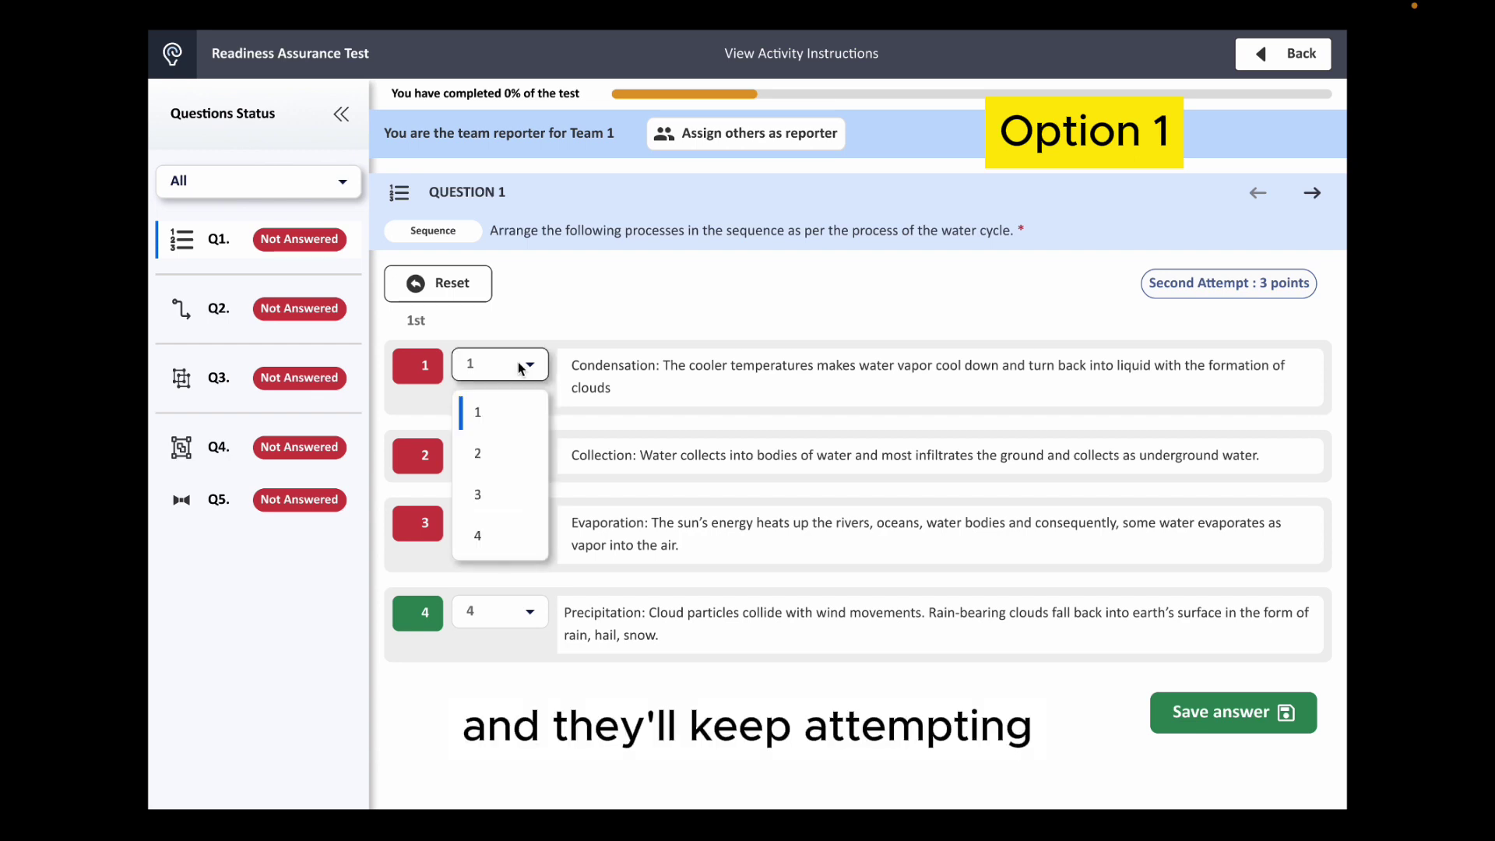
click(495, 447)
click(496, 465)
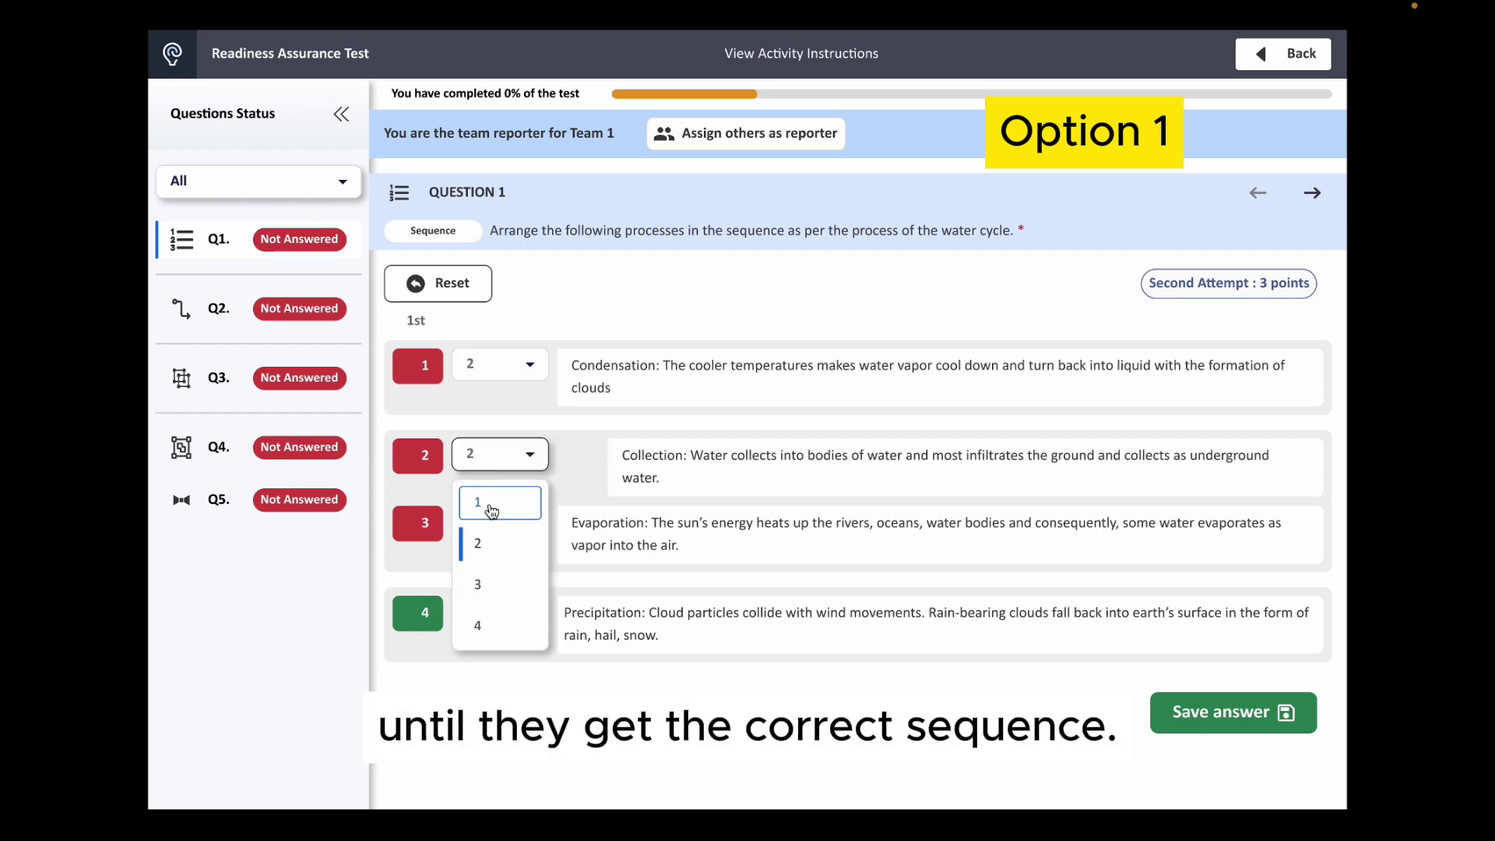
click(487, 507)
click(1211, 726)
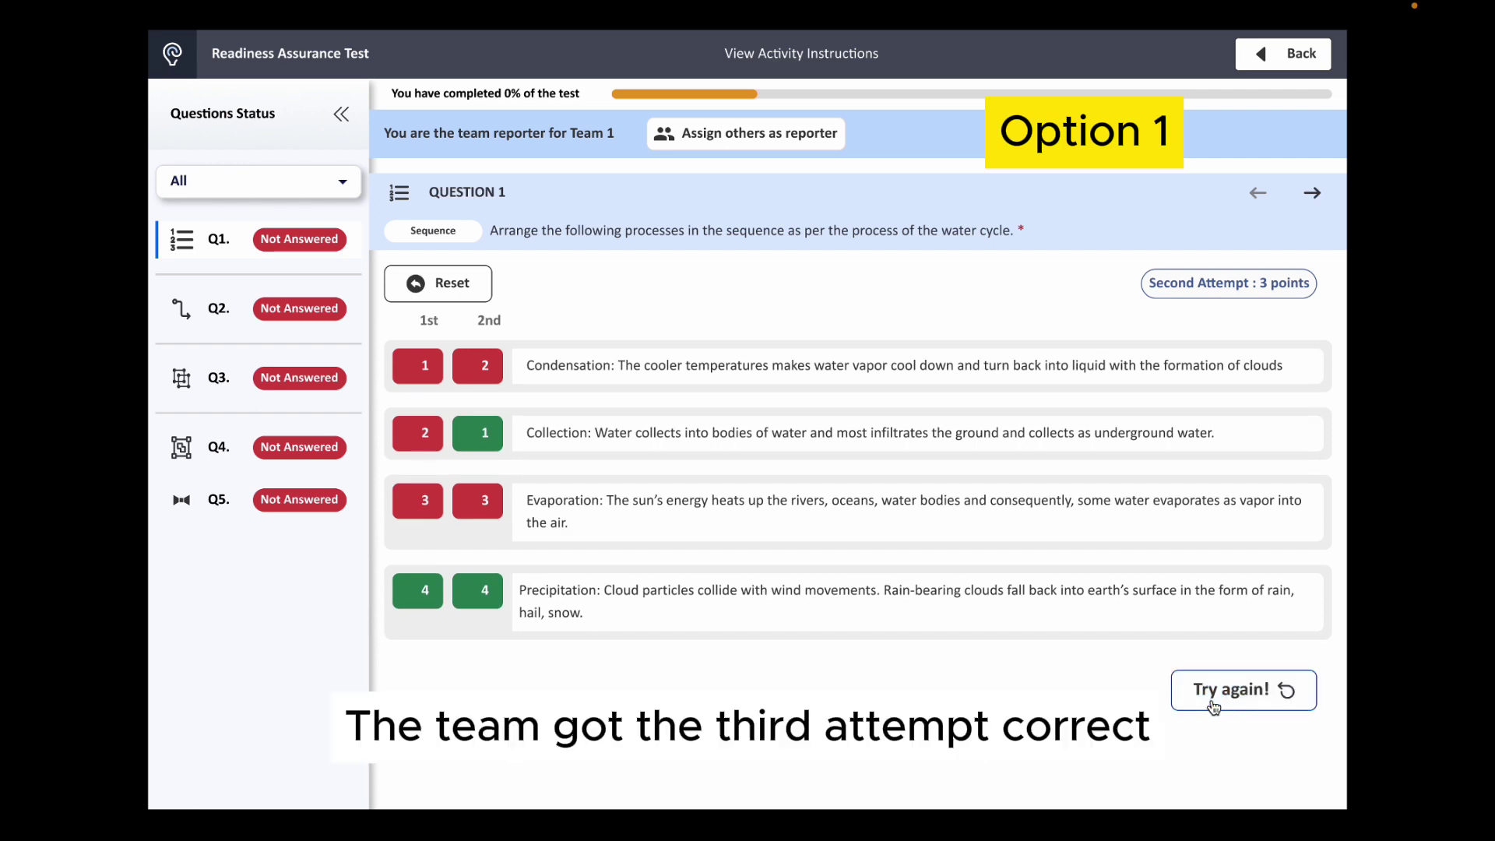
- Start the third attempt at the sequence question and set condensation to 3 and evaporation to 2
click(1211, 698)
click(565, 369)
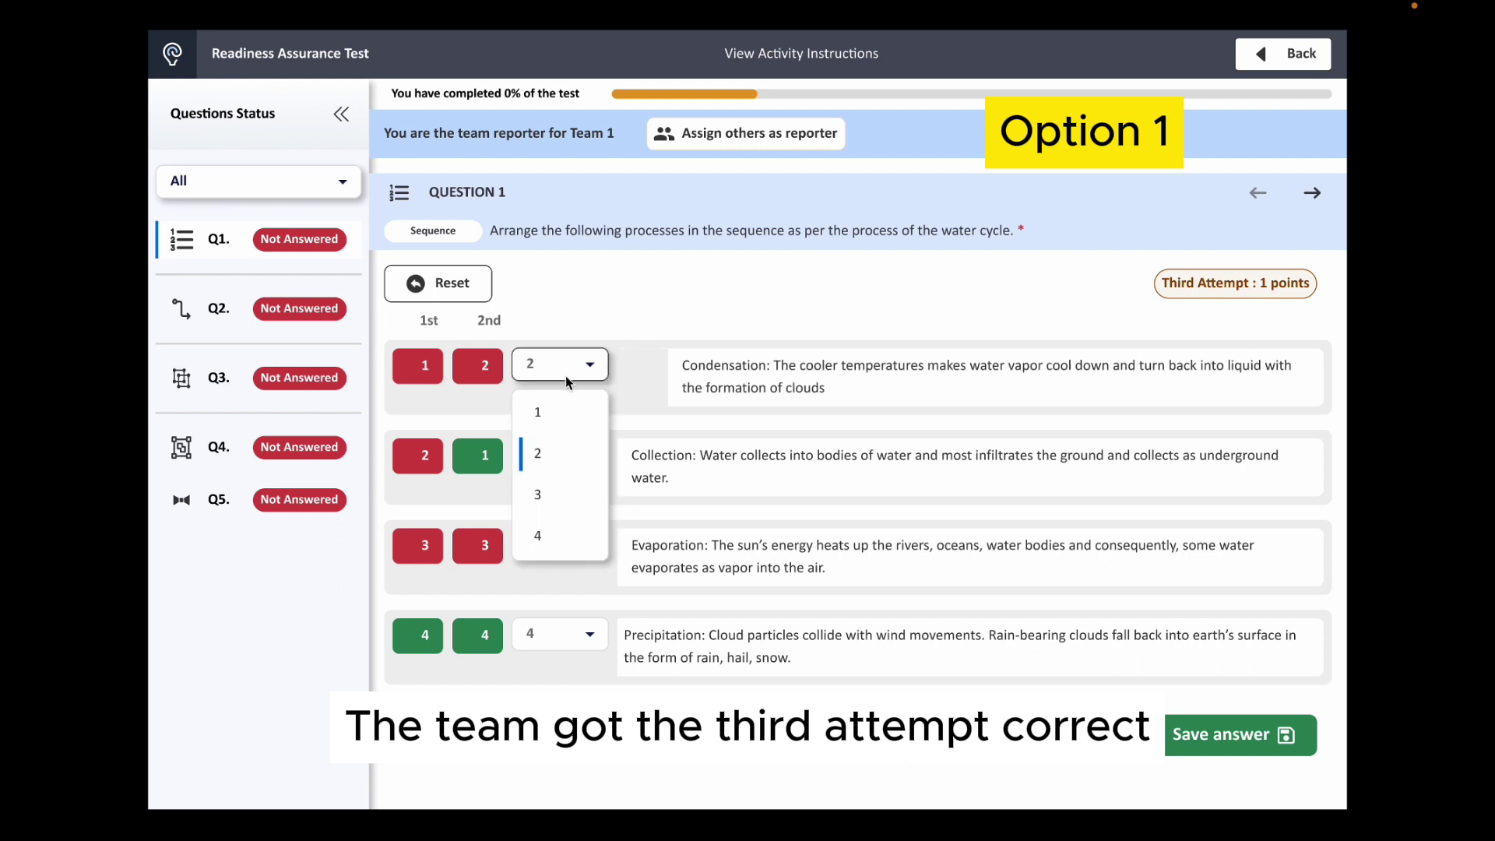
click(556, 504)
click(556, 545)
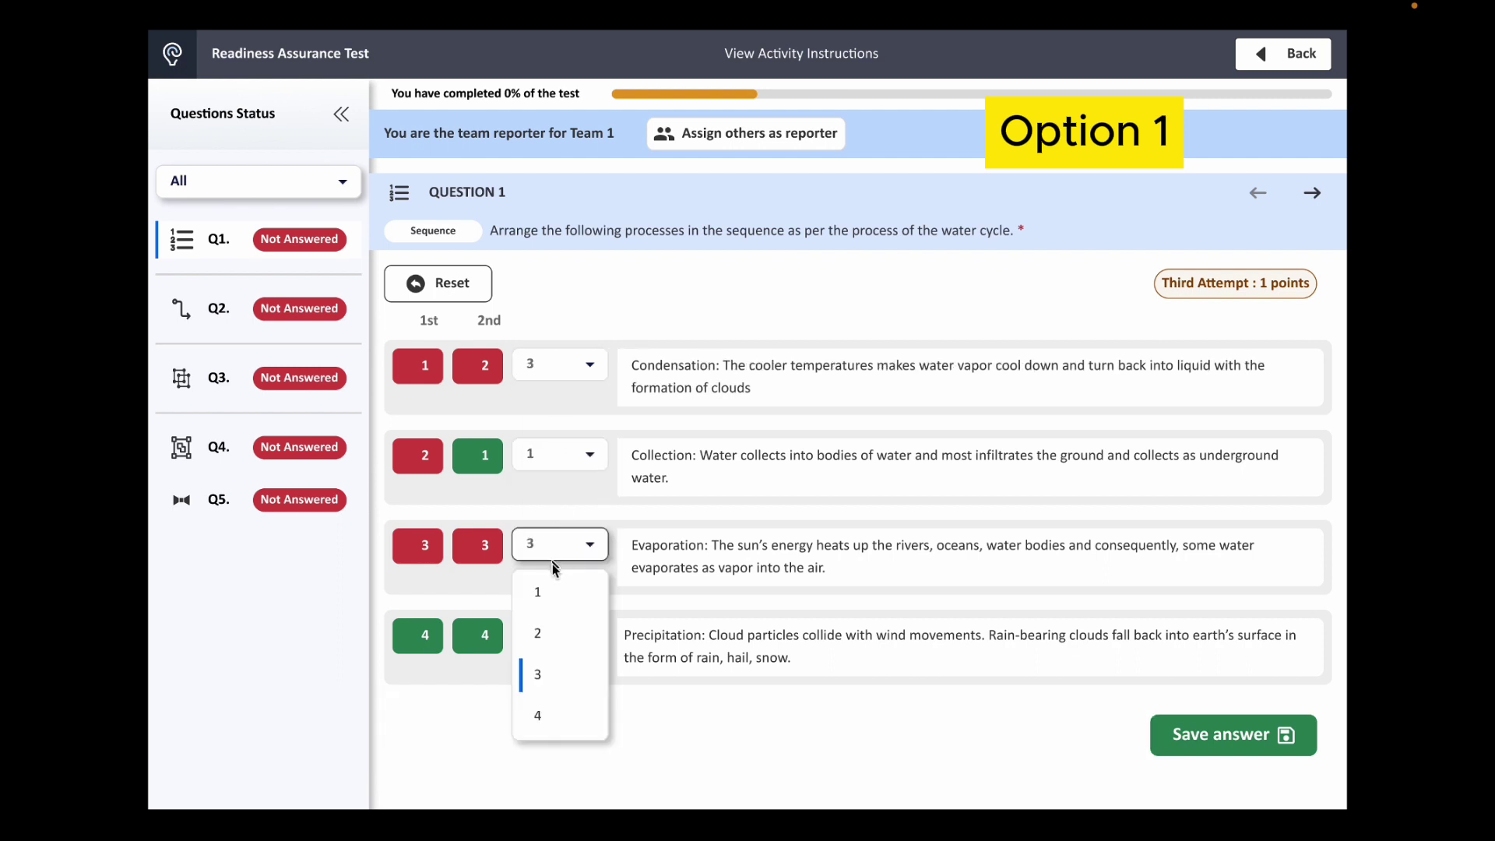
click(556, 632)
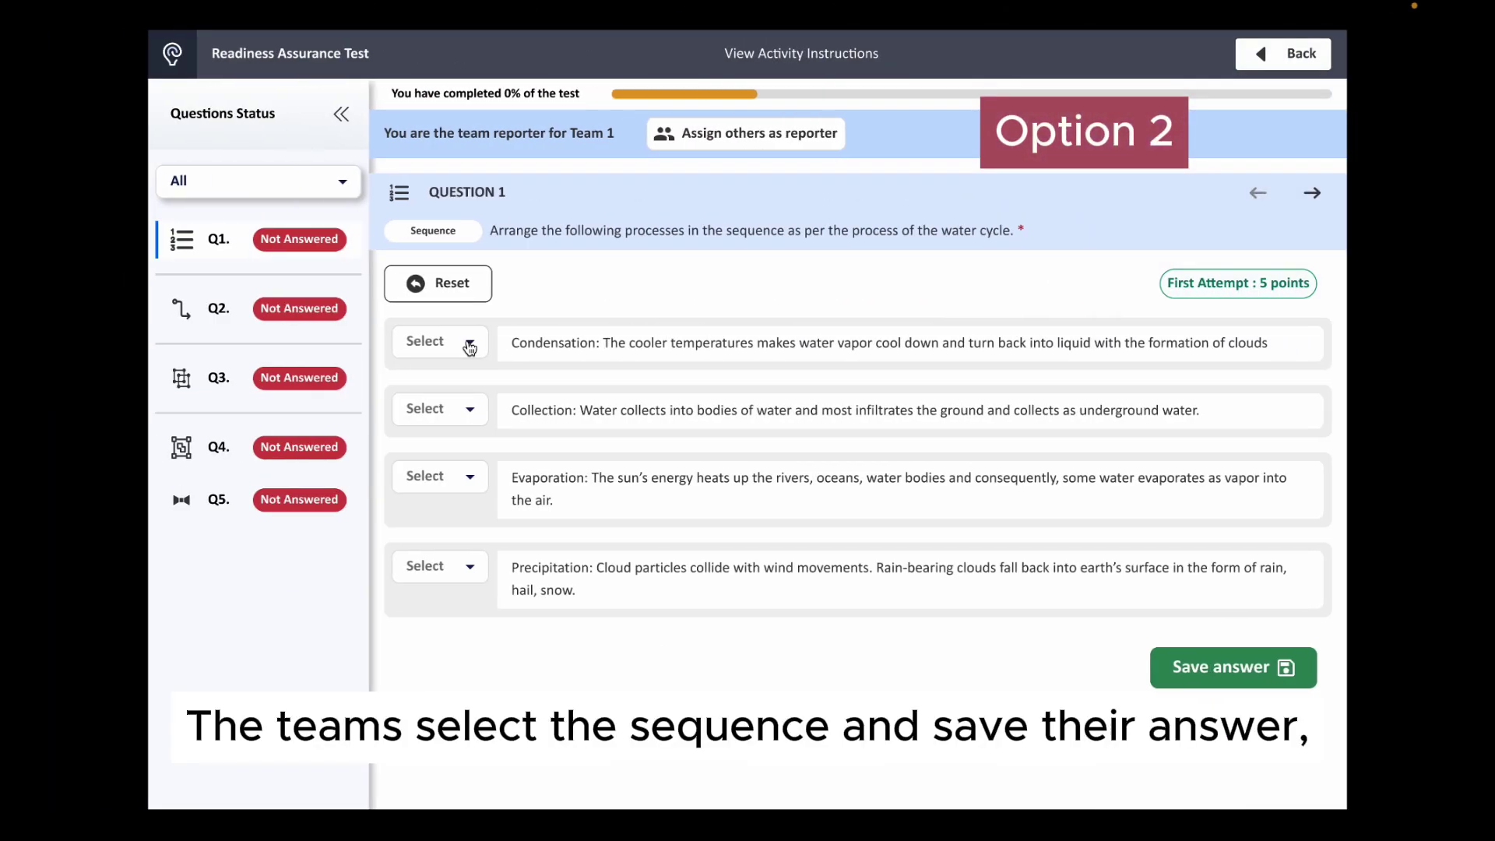
- Fill the blank water cycle sequence with condensation 1, collection 2, evaporation 3 and precipitation 4, and save the first attempt
click(467, 344)
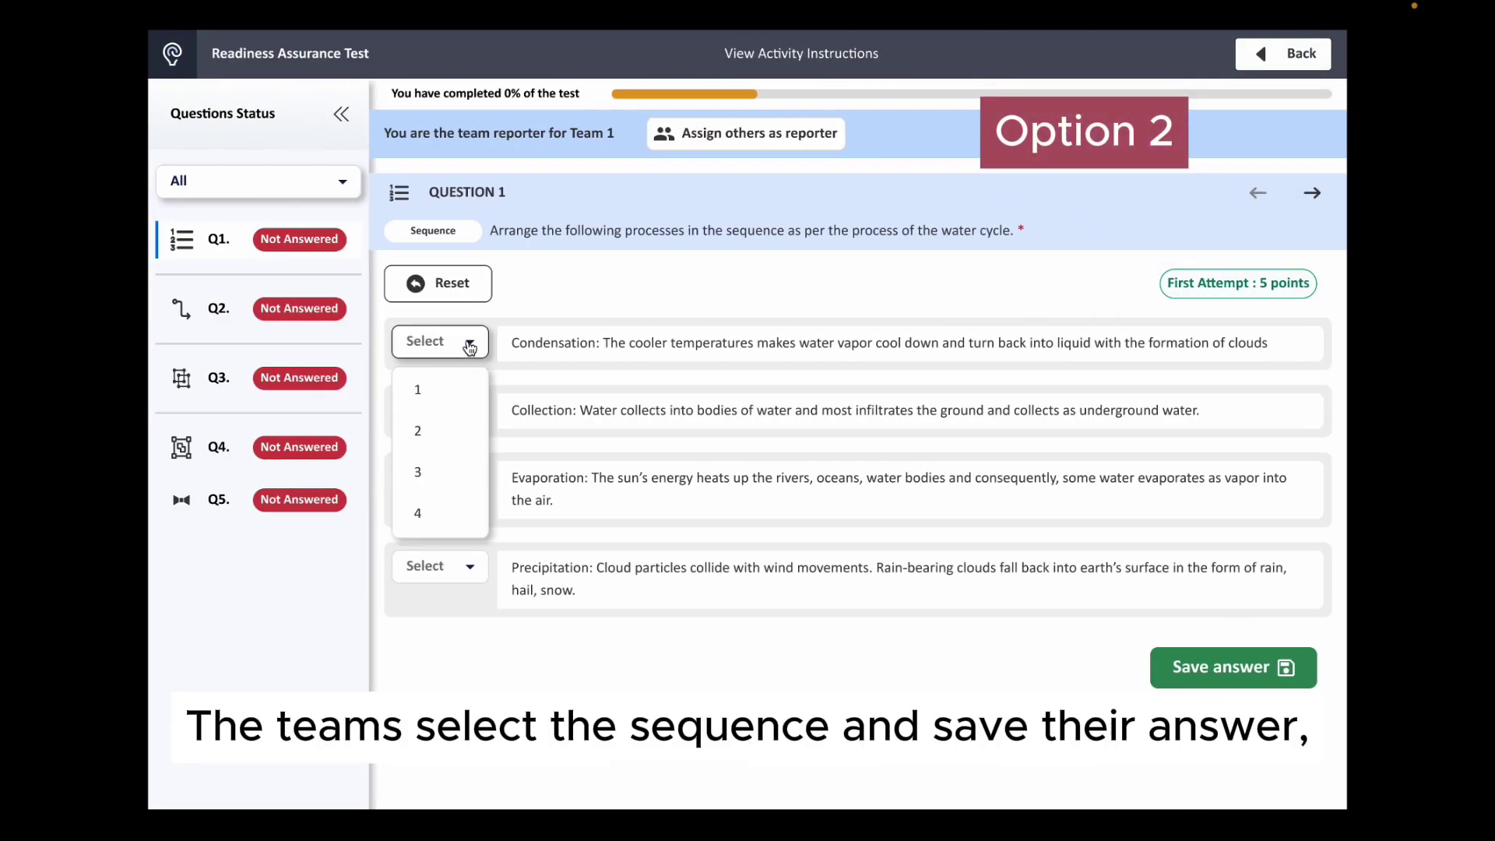
click(457, 390)
click(467, 409)
click(458, 512)
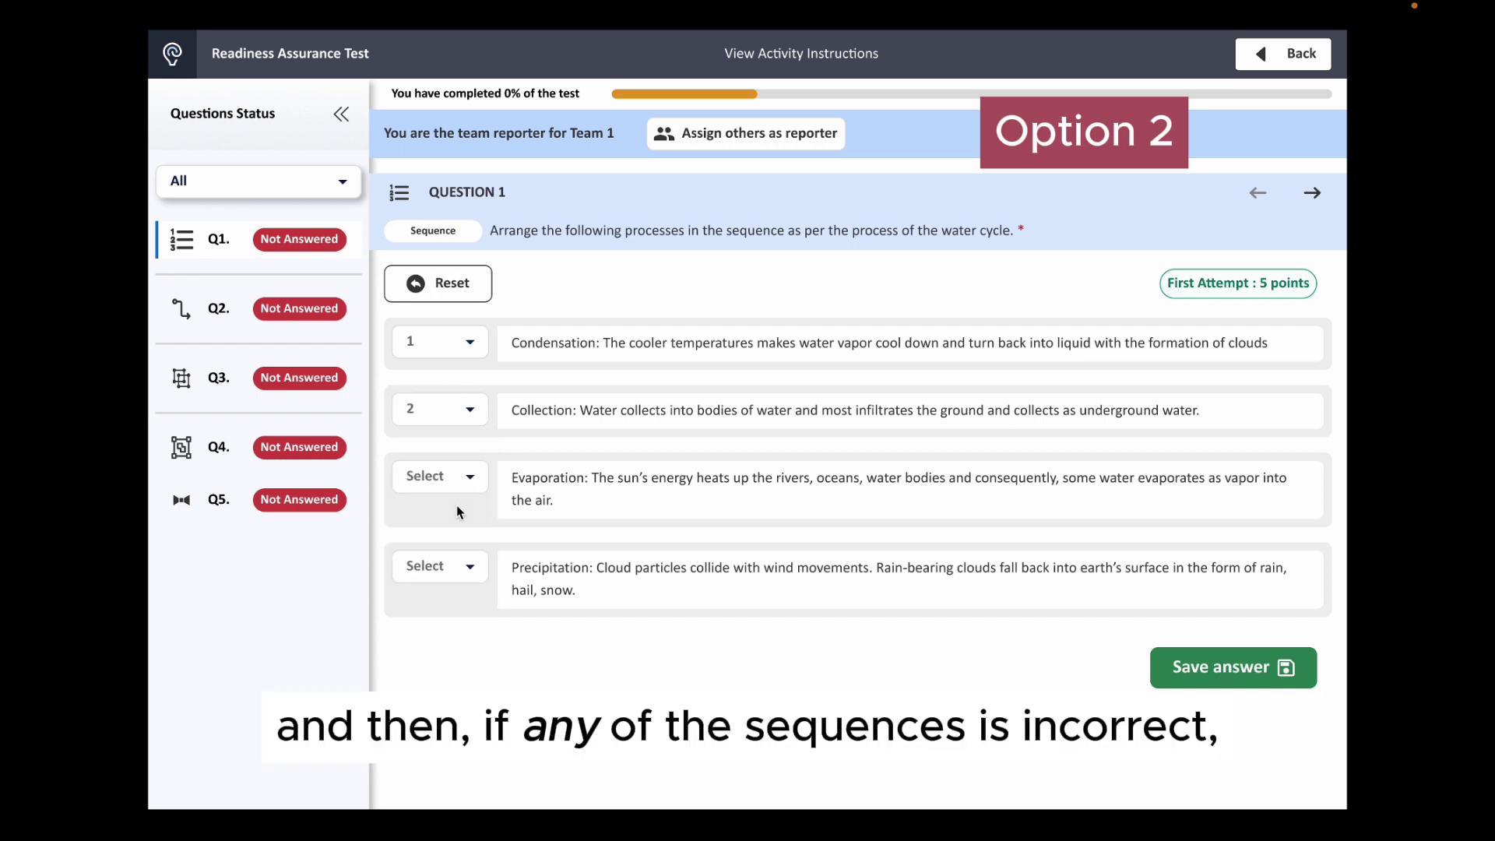
click(455, 477)
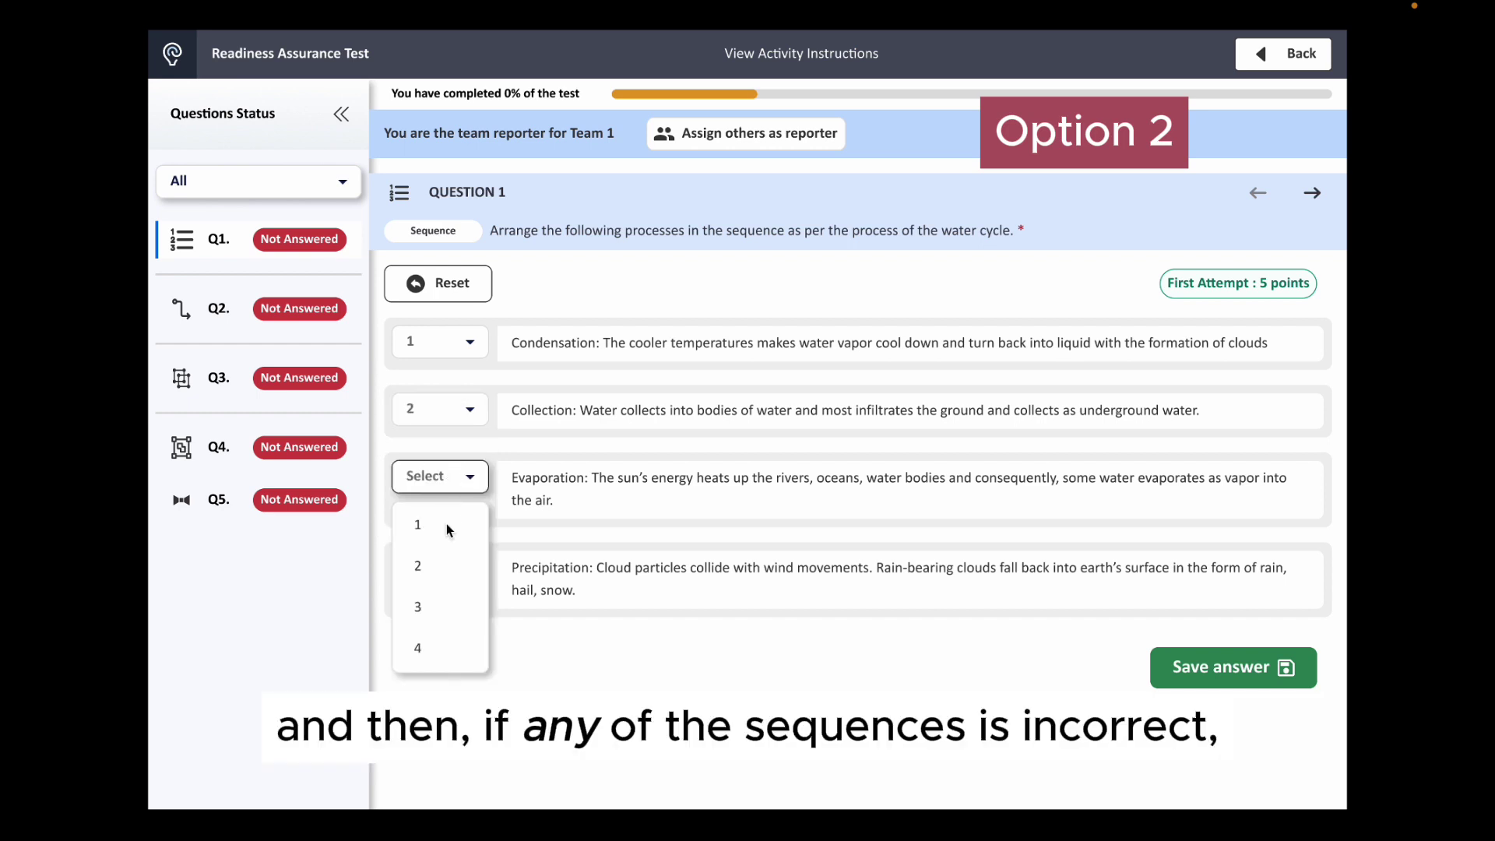
click(442, 608)
click(457, 576)
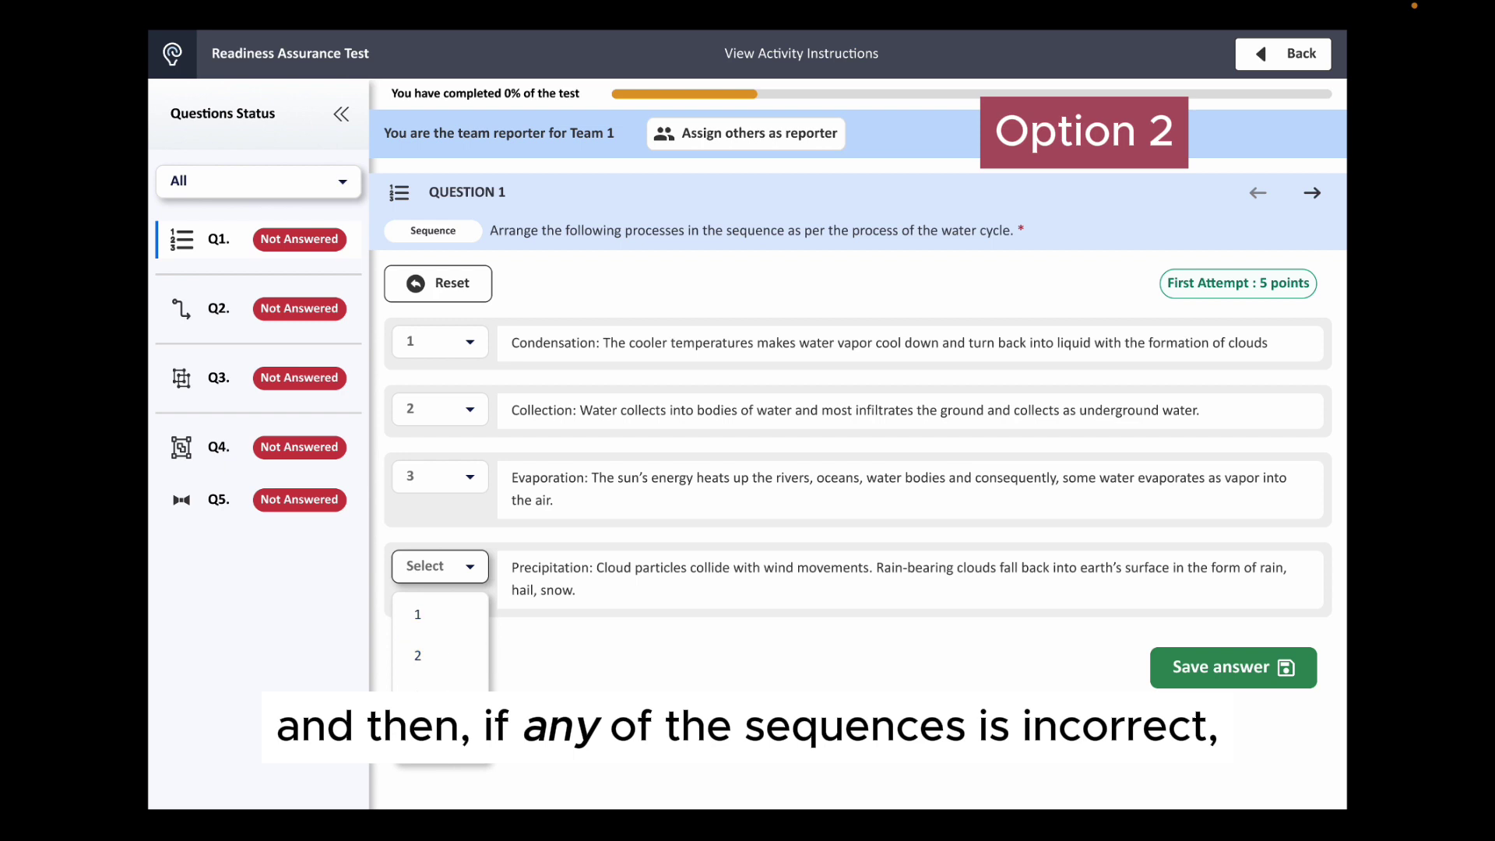
click(456, 749)
click(1201, 667)
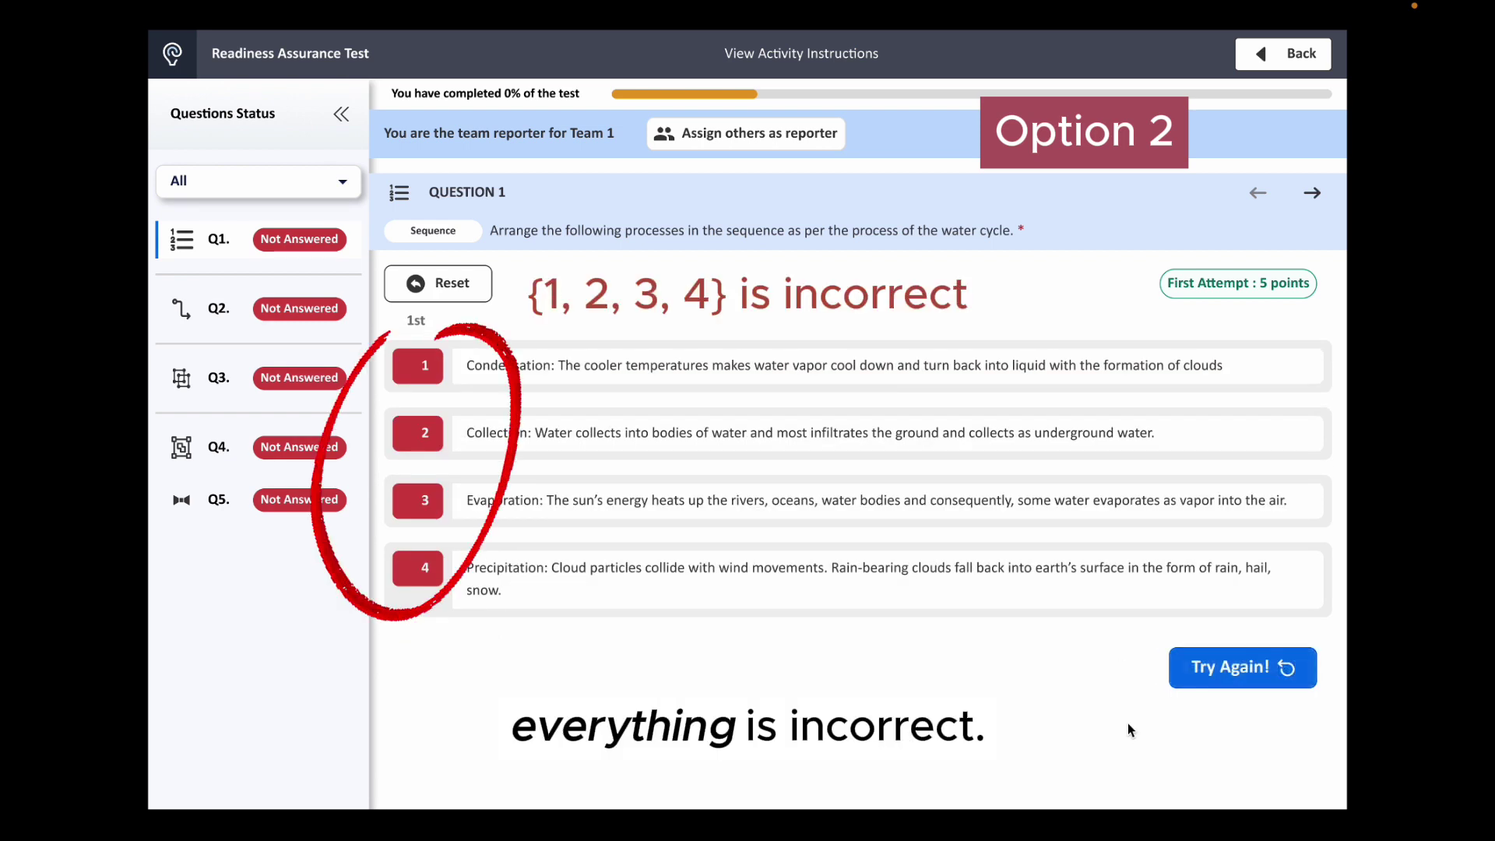
- Try the sequence again with condensation as 2 and collection as 1, and save the second attempt
click(1198, 684)
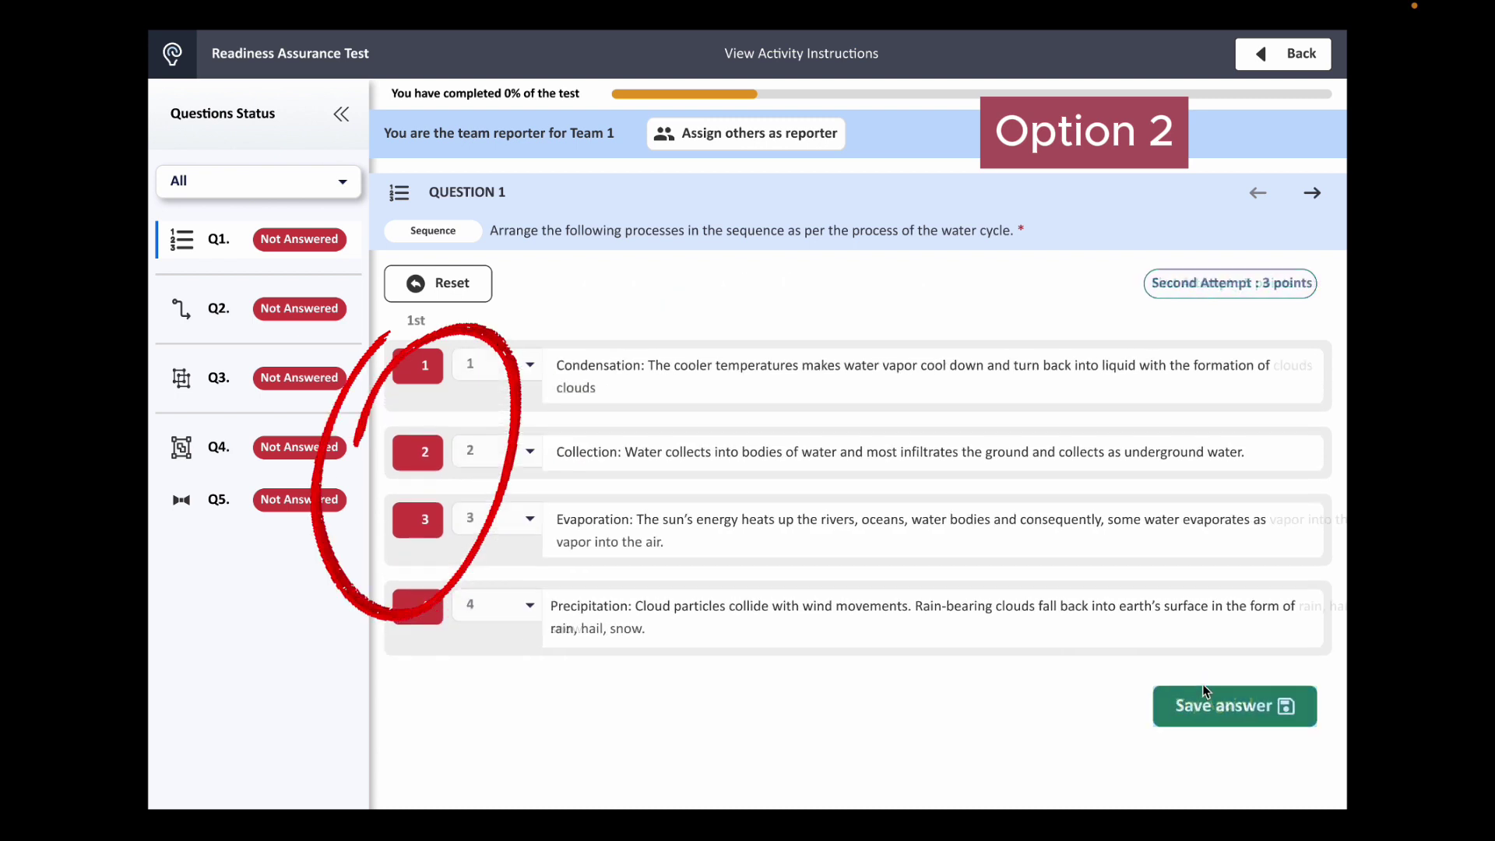
click(506, 364)
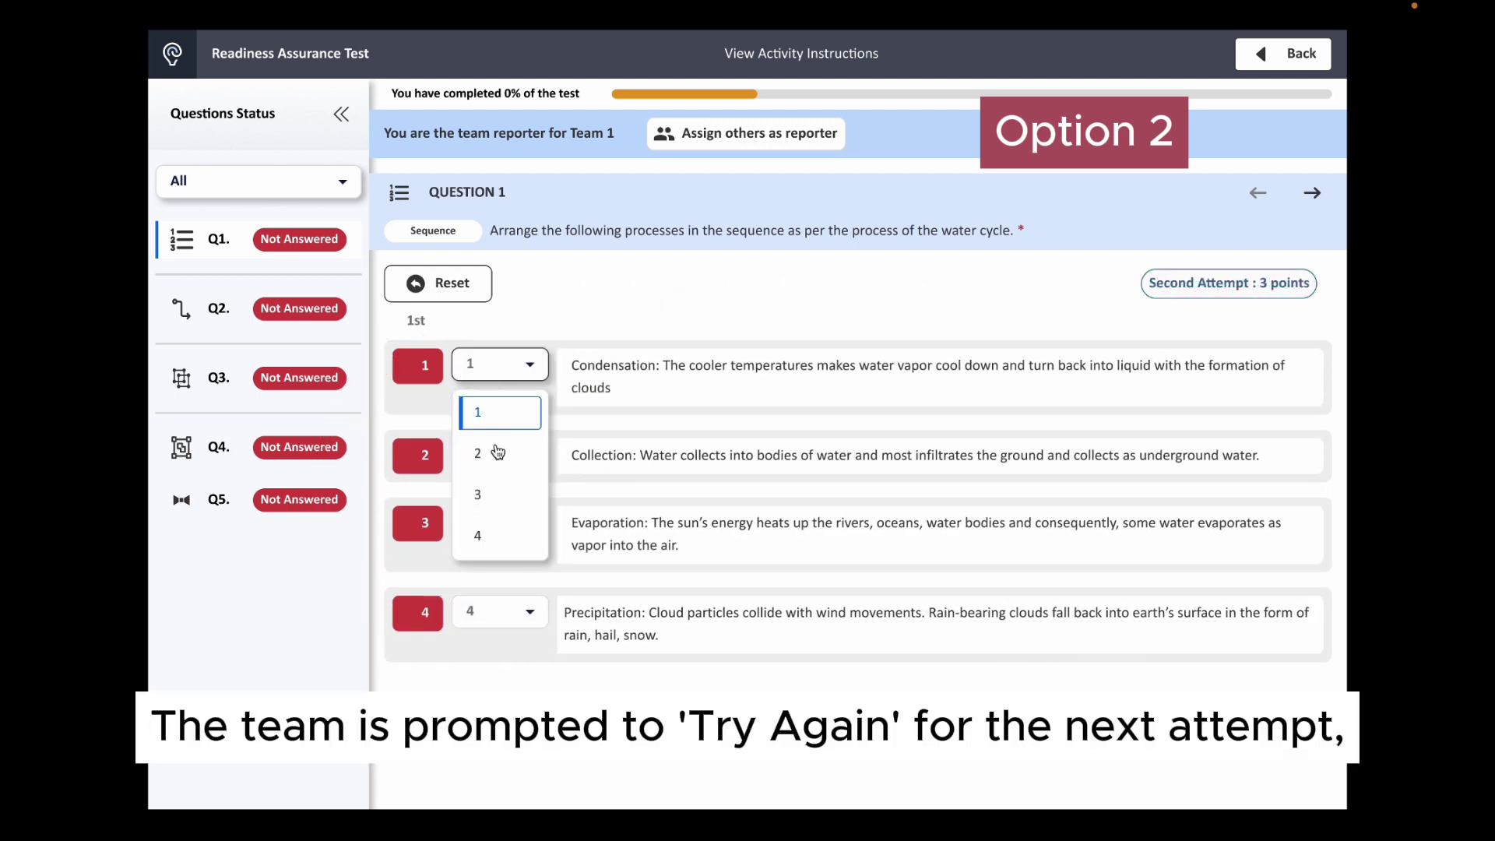
click(498, 459)
click(499, 466)
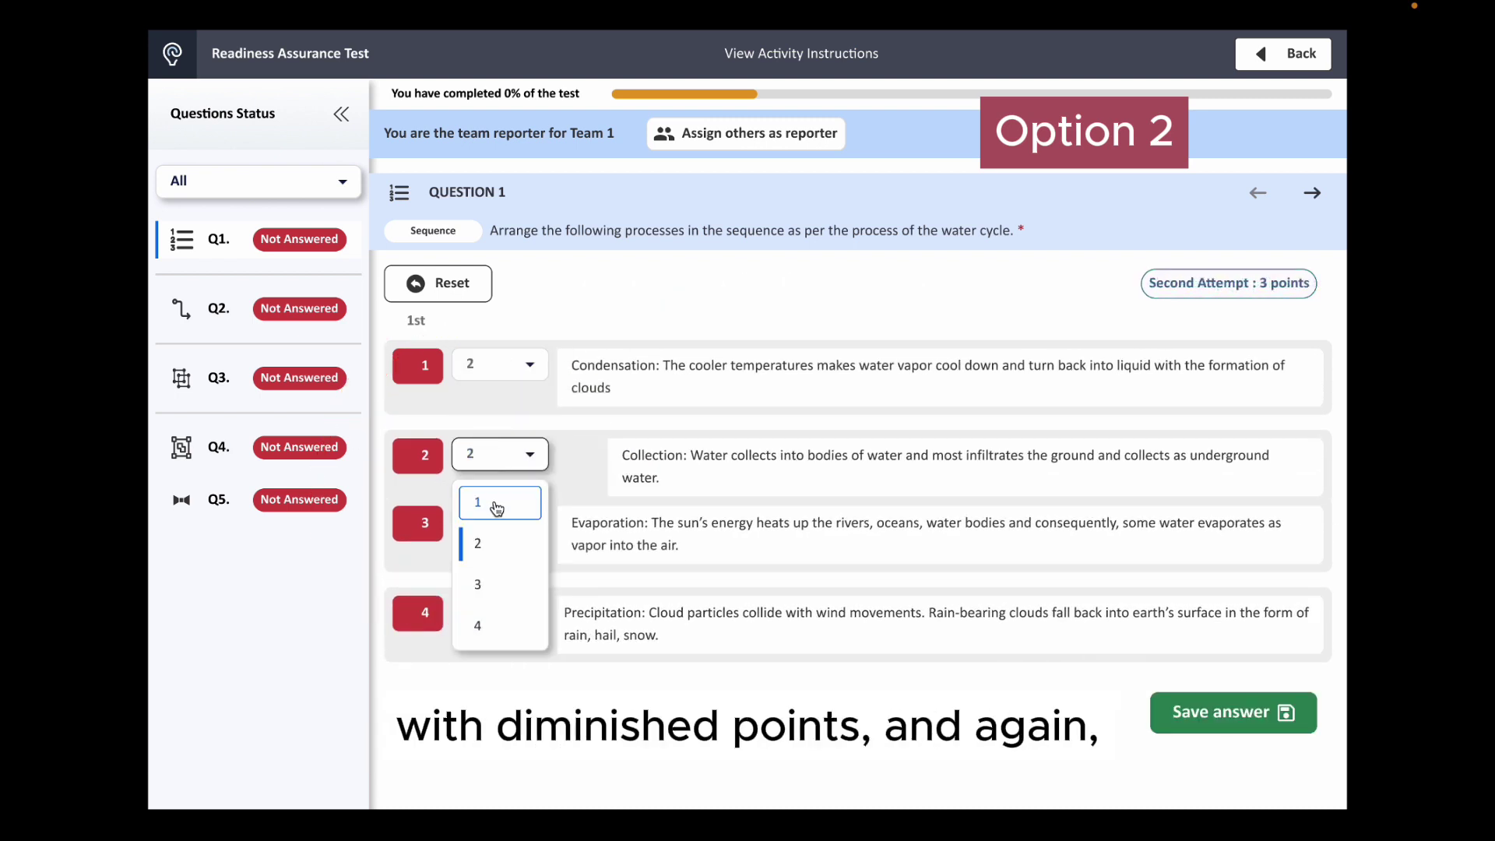
click(493, 503)
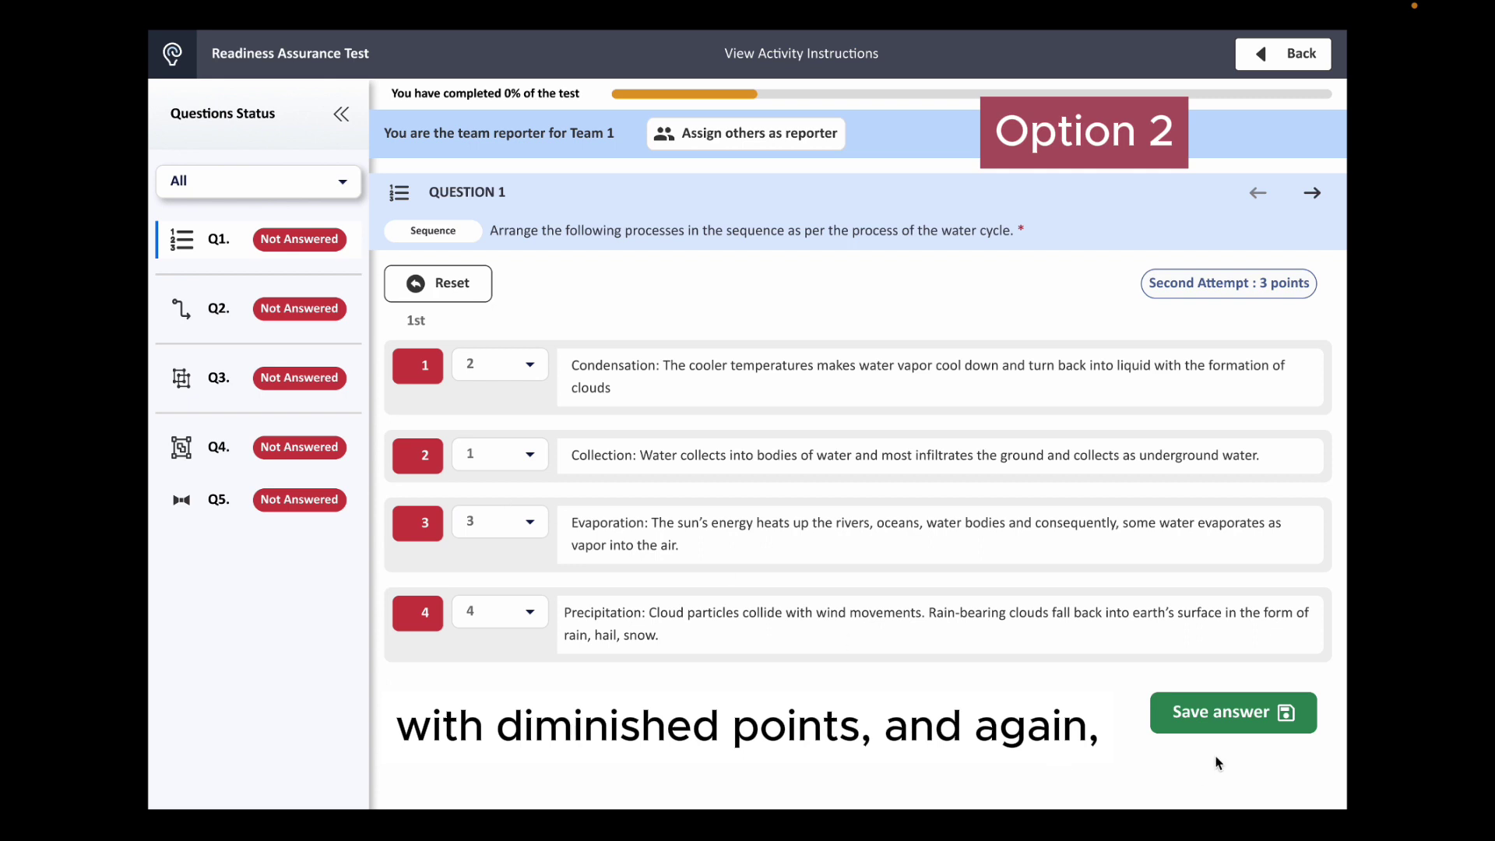
click(1214, 728)
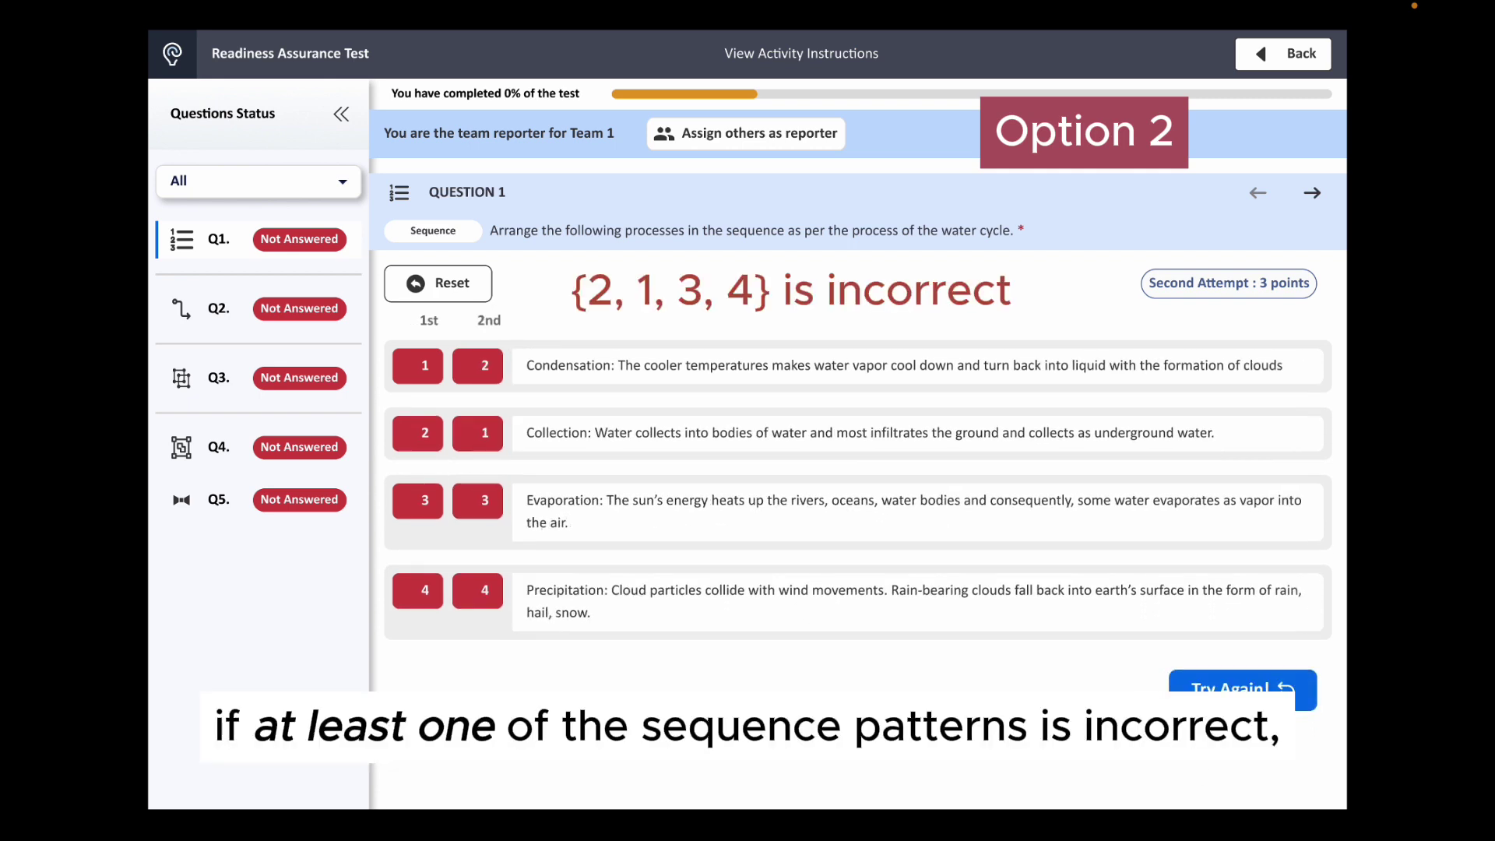
- Make a third attempt at the sequence with condensation as 3 and evaporation as 2, and save the answer
click(1239, 688)
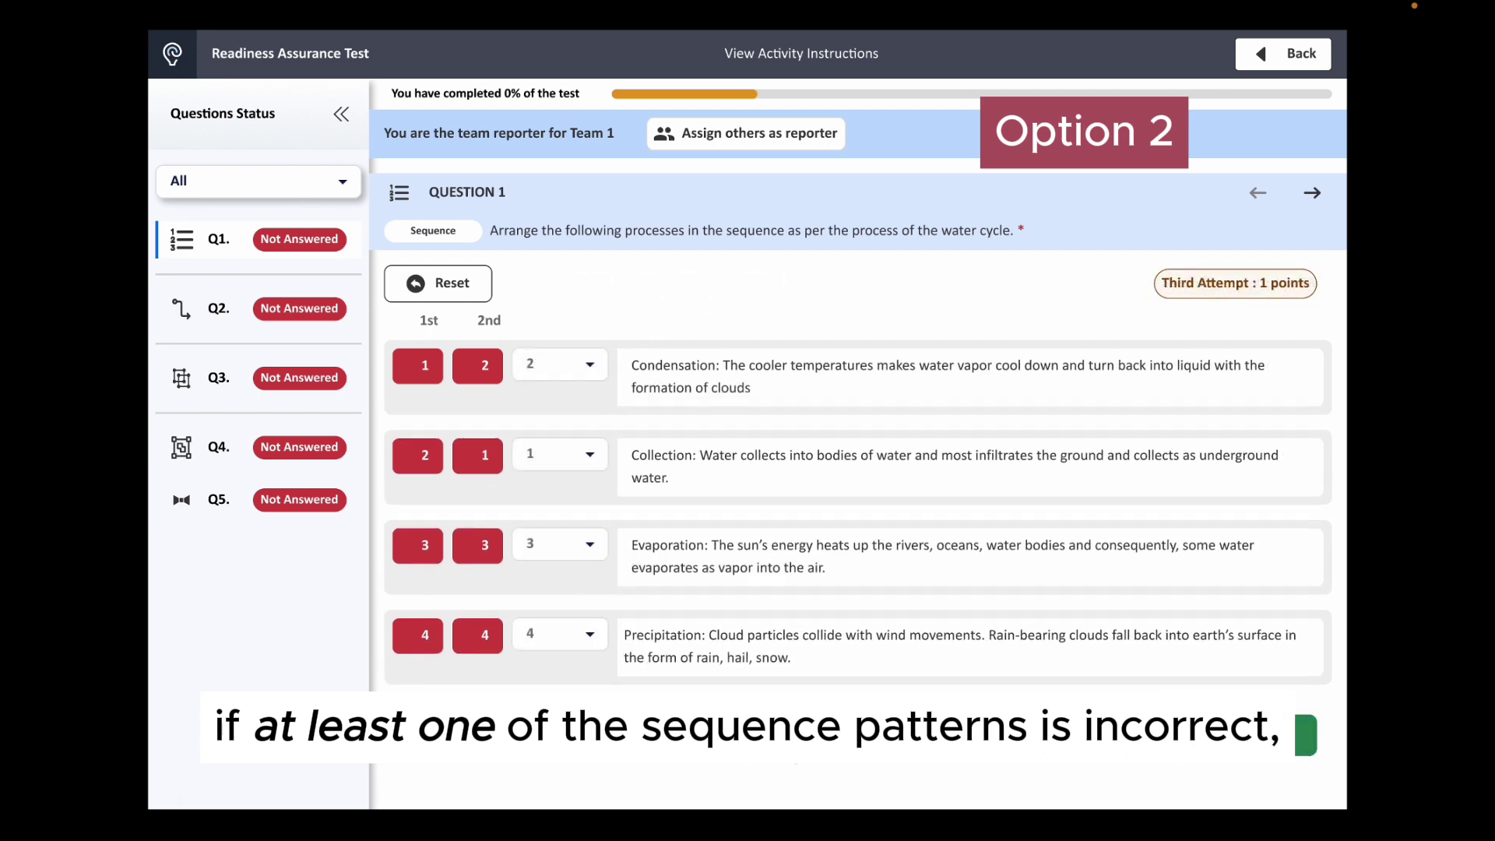
click(591, 377)
click(576, 505)
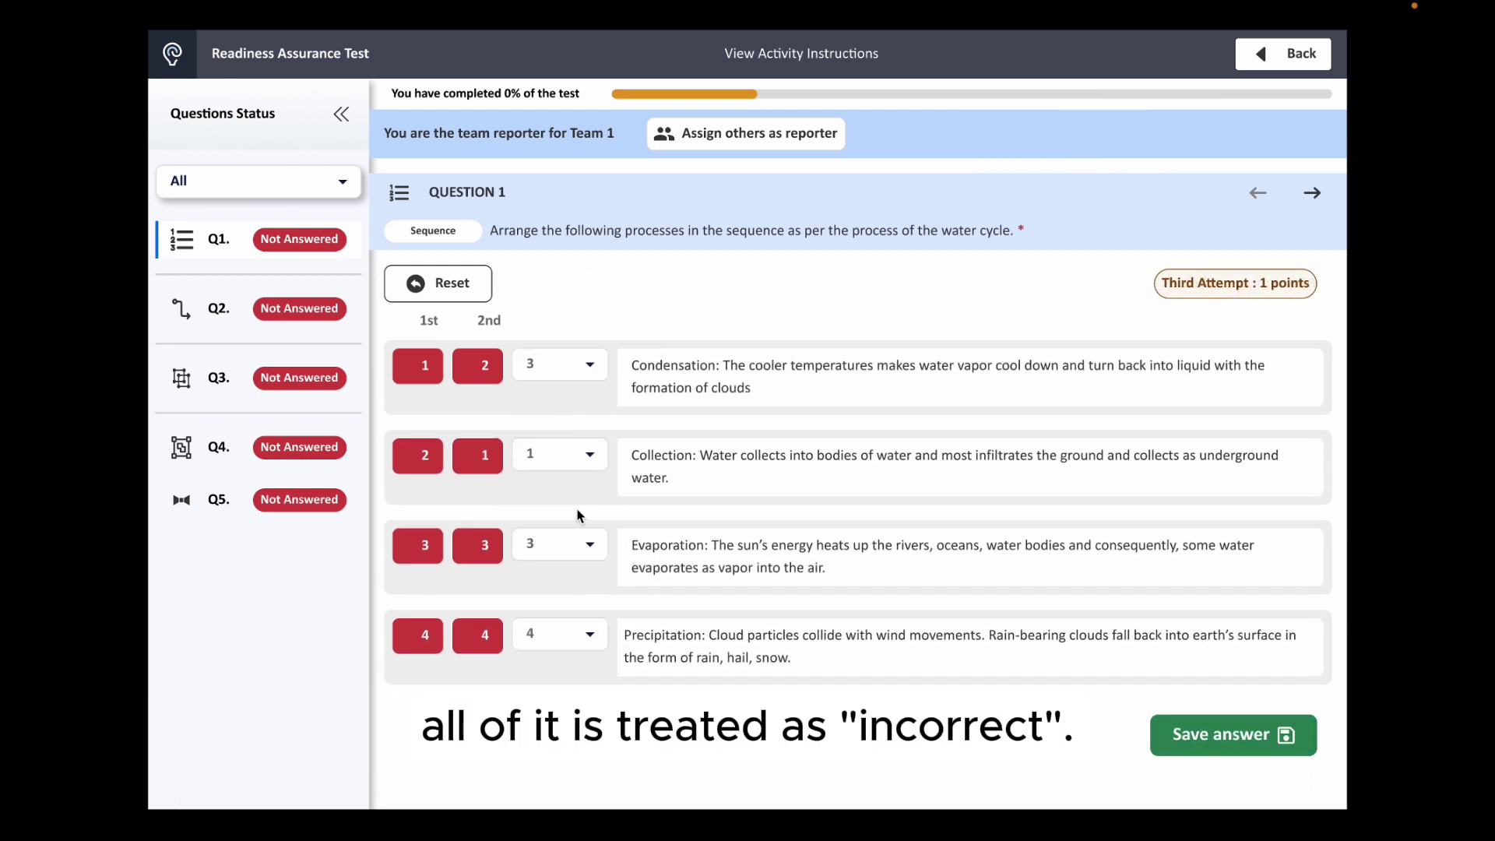
click(580, 550)
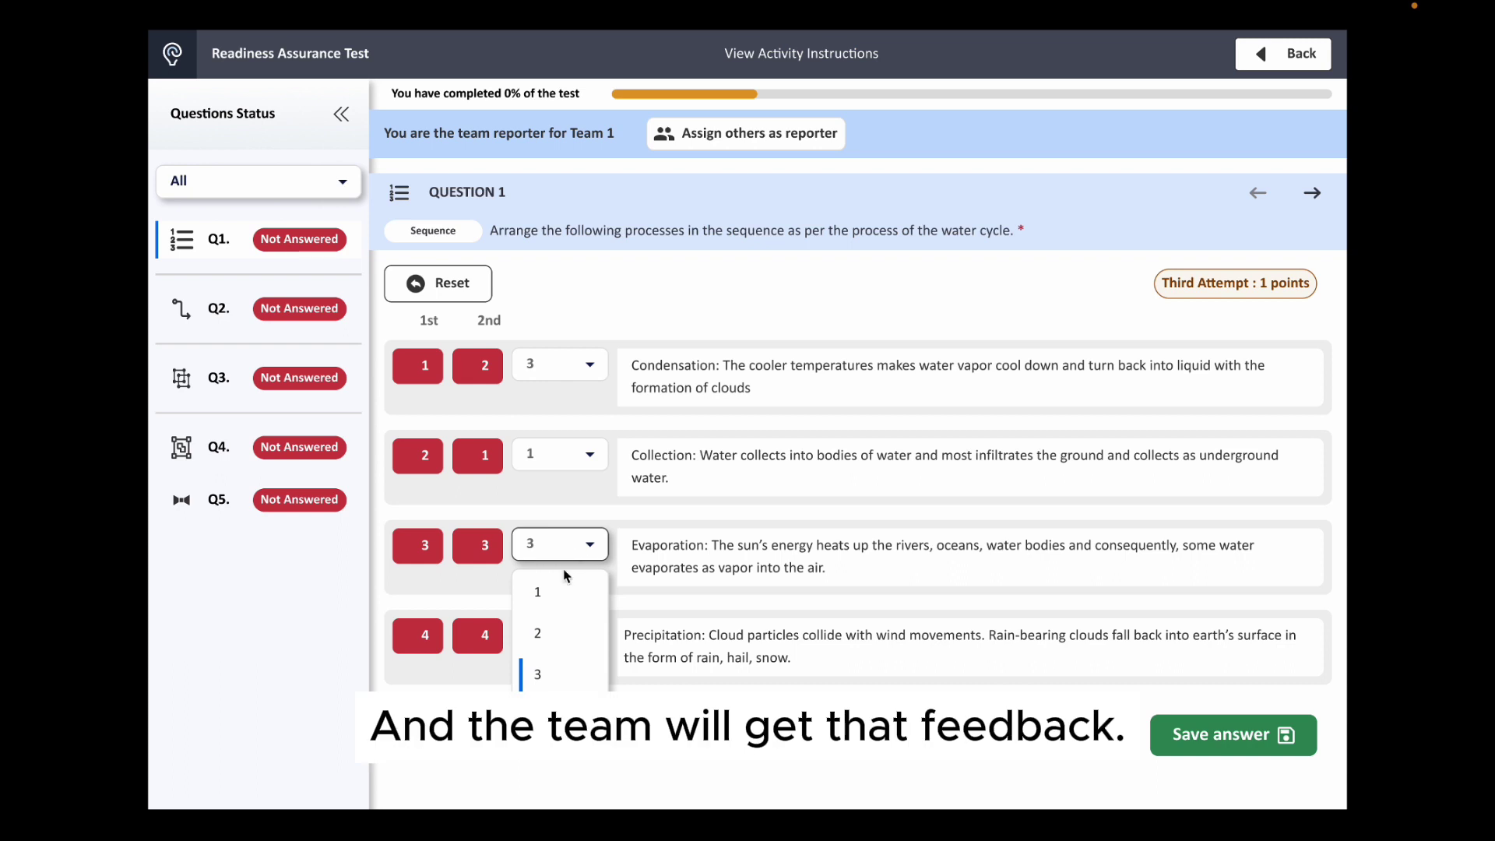
click(561, 635)
click(1228, 753)
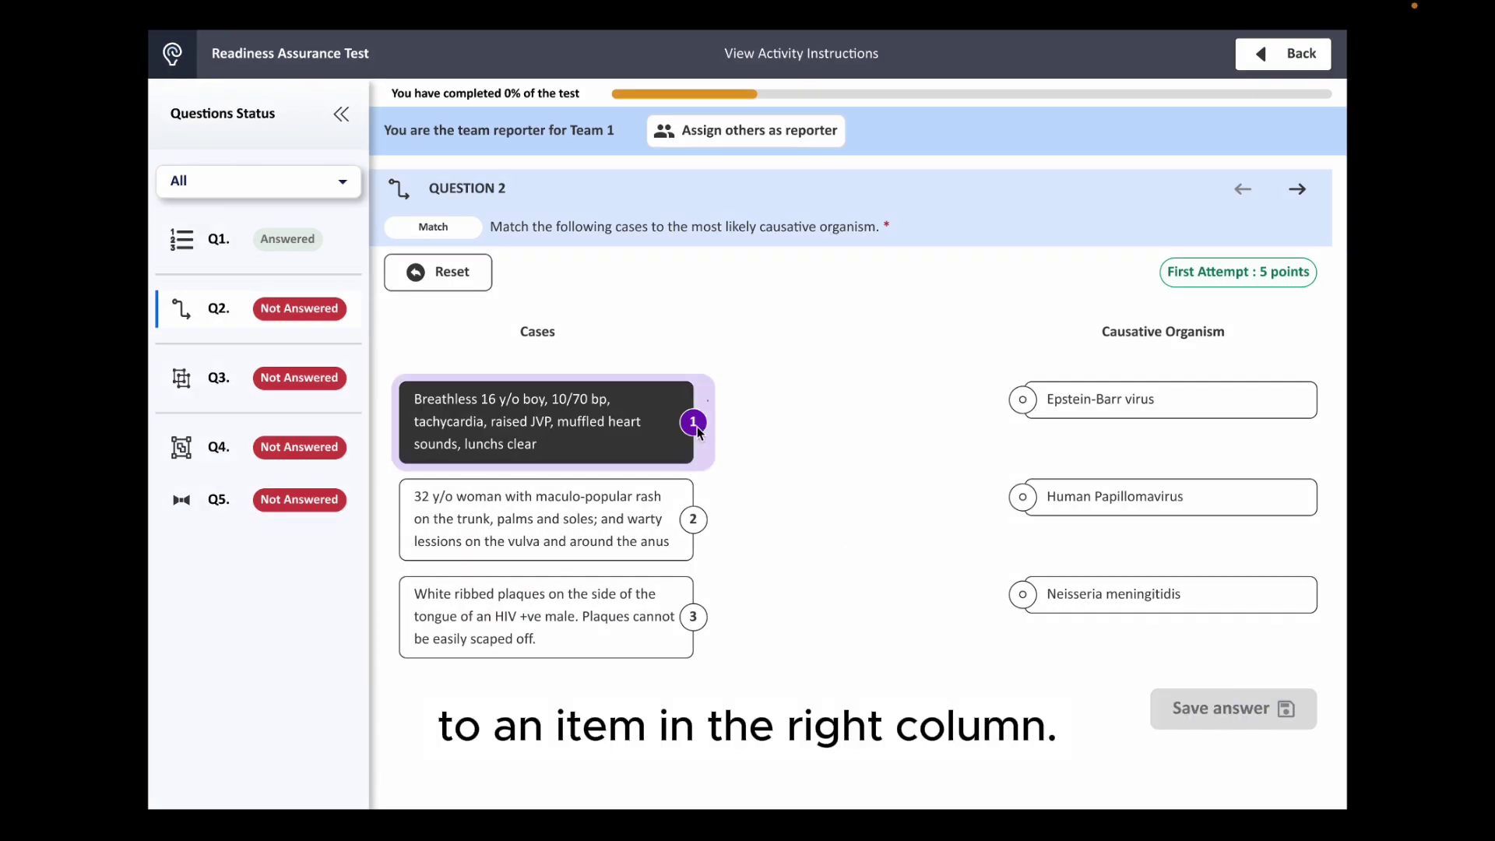
- Match case 1 to Neisseria meningitidis, case 2 to Epstein-Barr virus and case 3 to Human Papillomavirus, and save the first attempt
click(1023, 597)
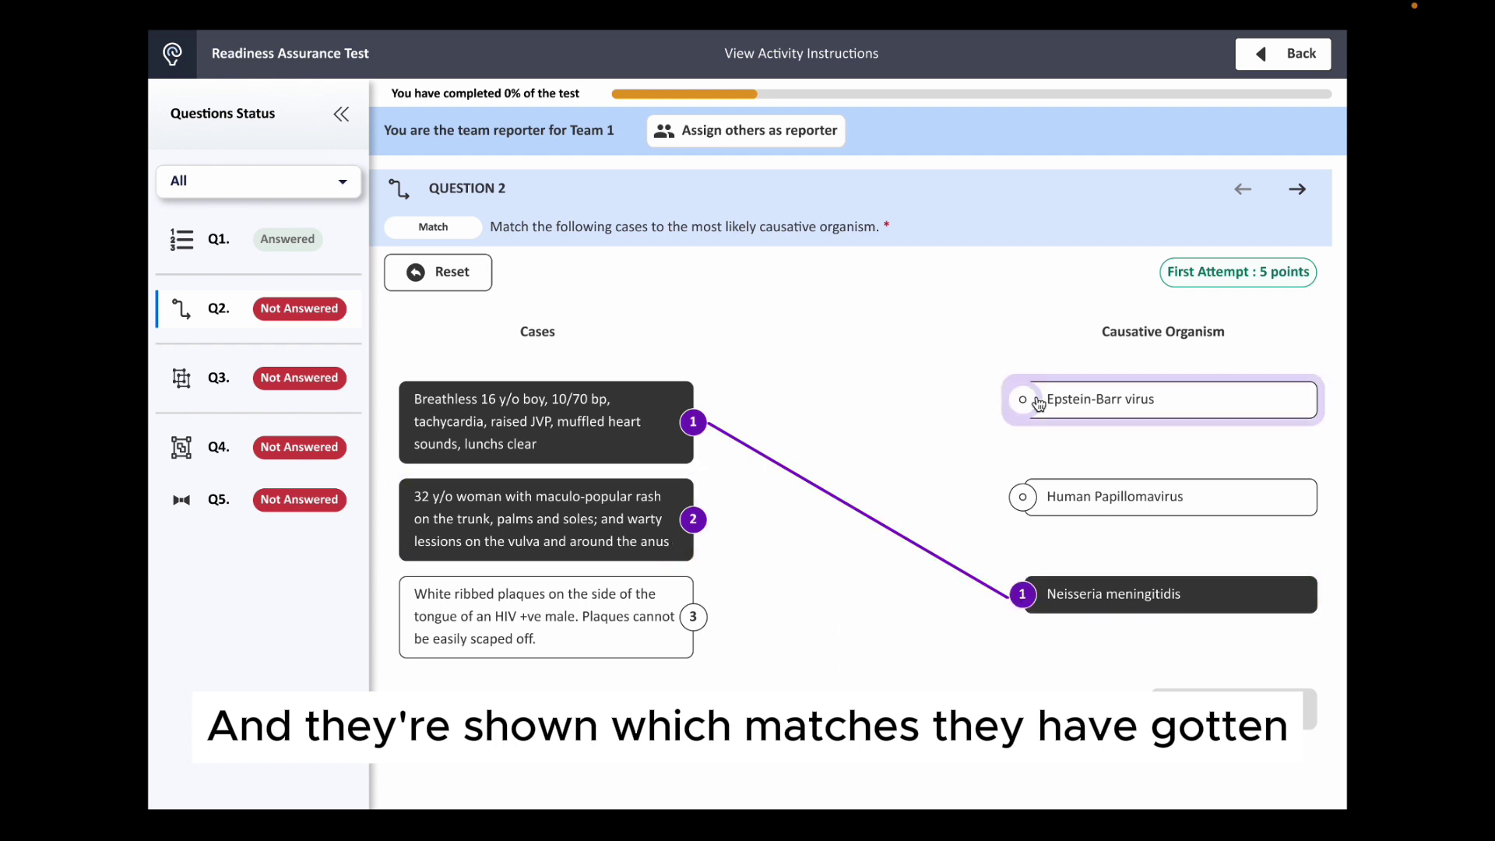
click(1024, 401)
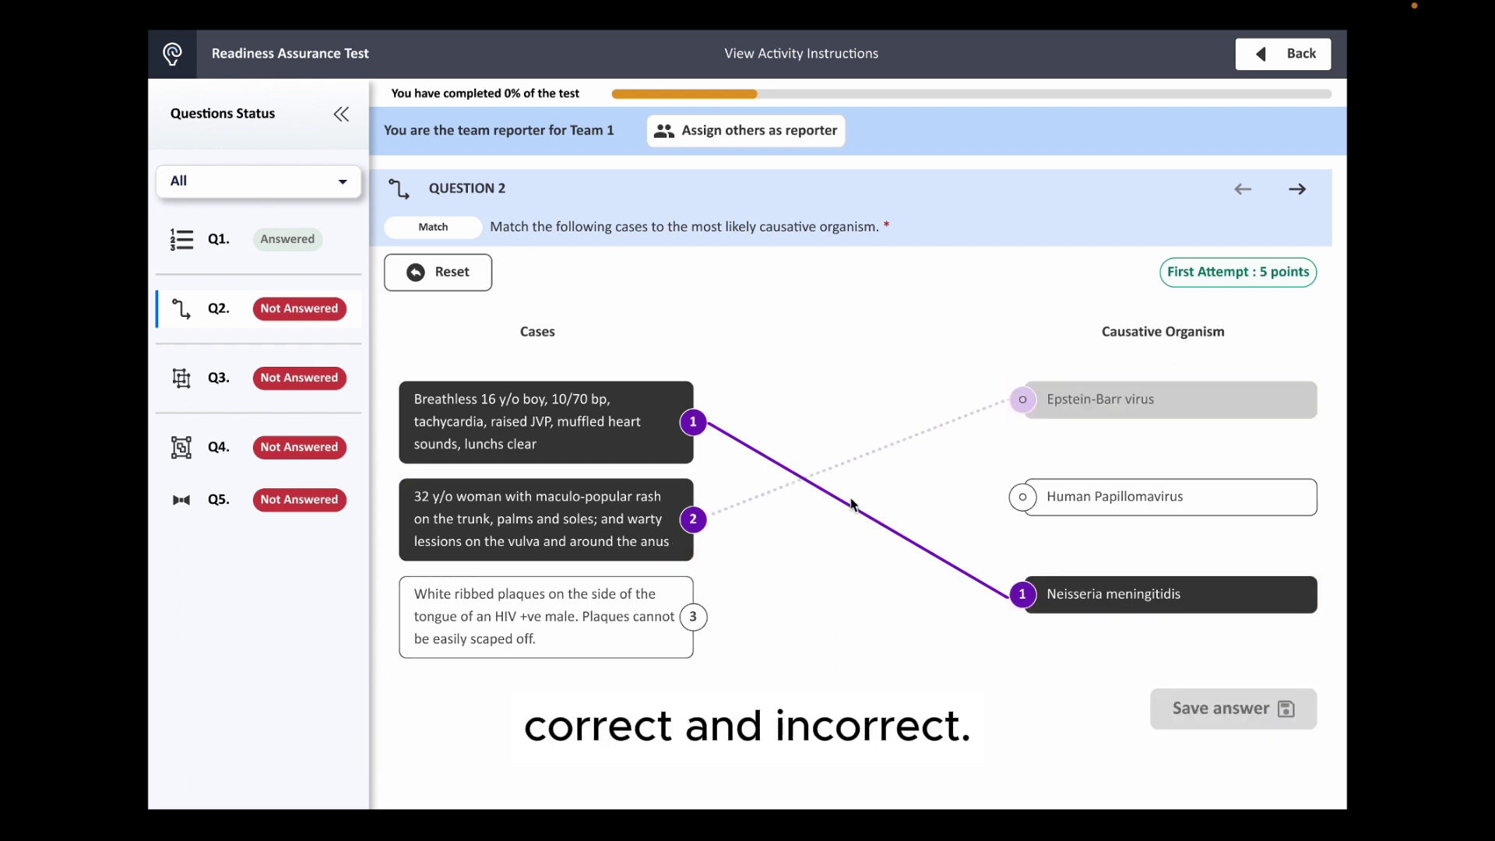
click(690, 617)
click(1026, 498)
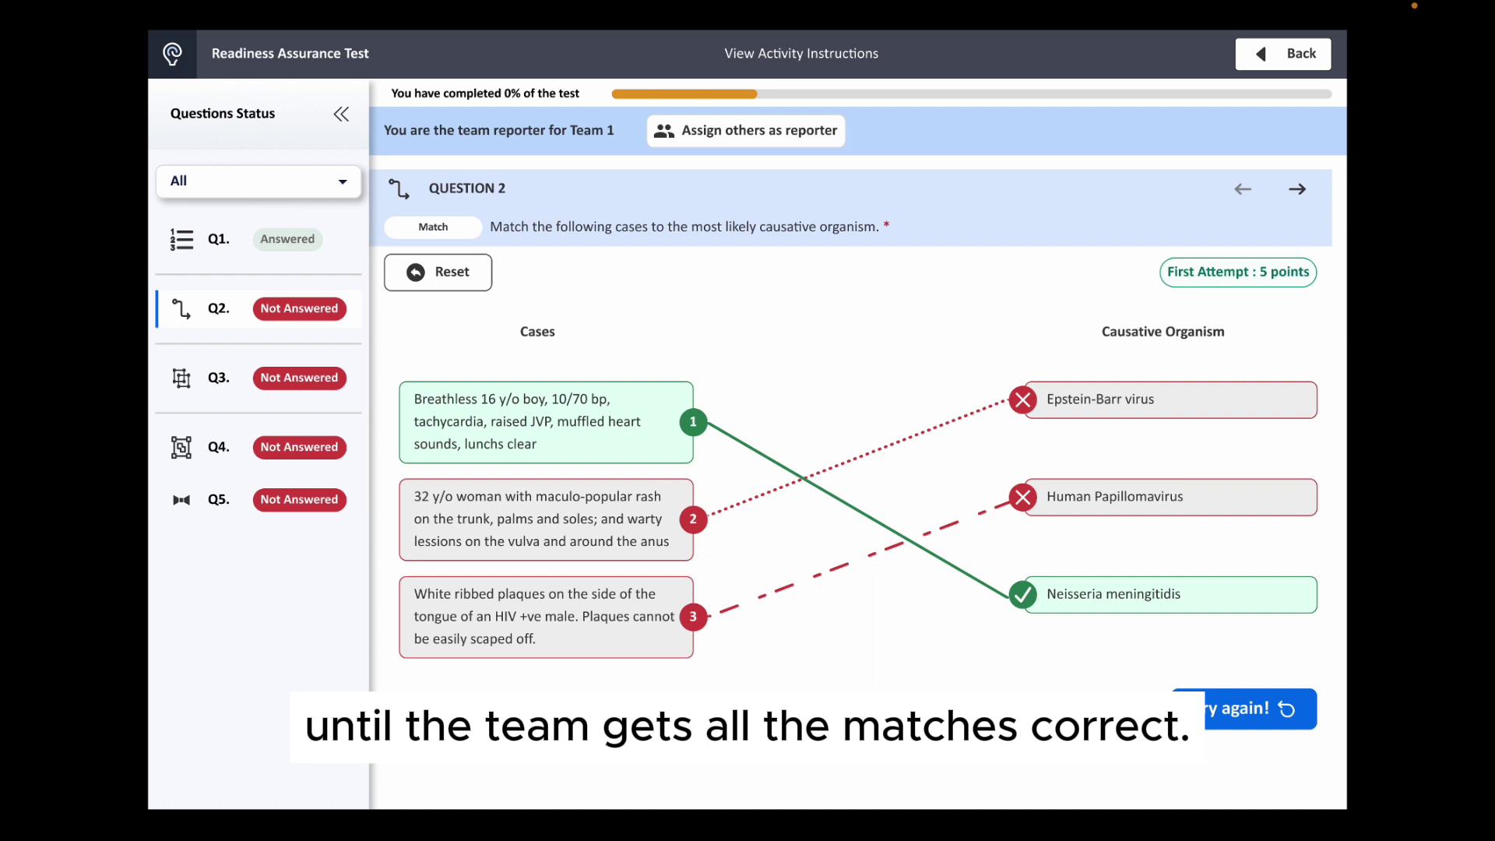
- Retry the match question, matching case 2 to Human Papillomavirus and case 3 to Epstein-Barr virus, and save the second attempt
click(1246, 708)
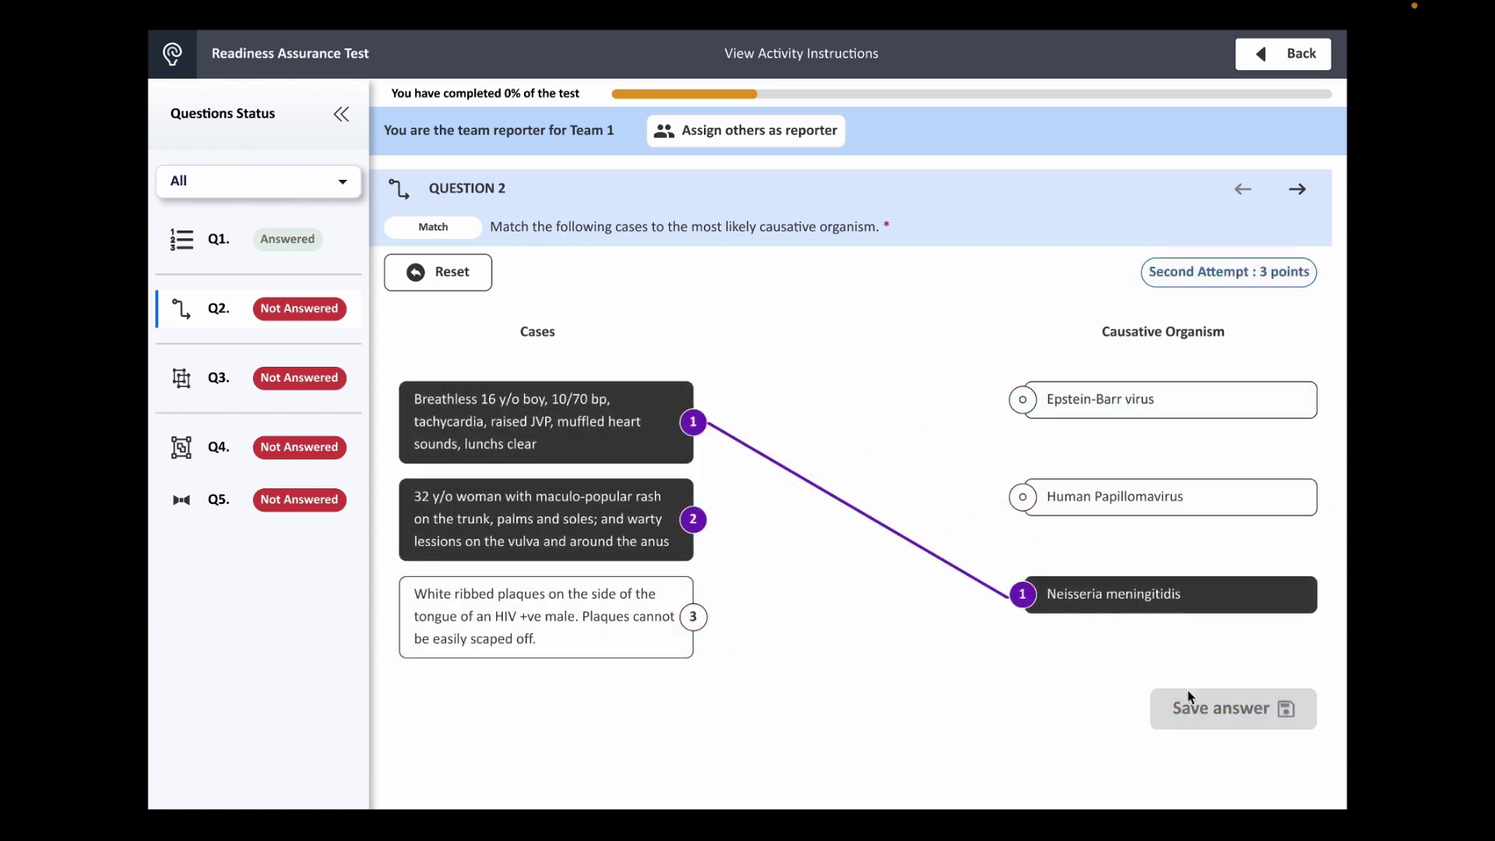
click(688, 519)
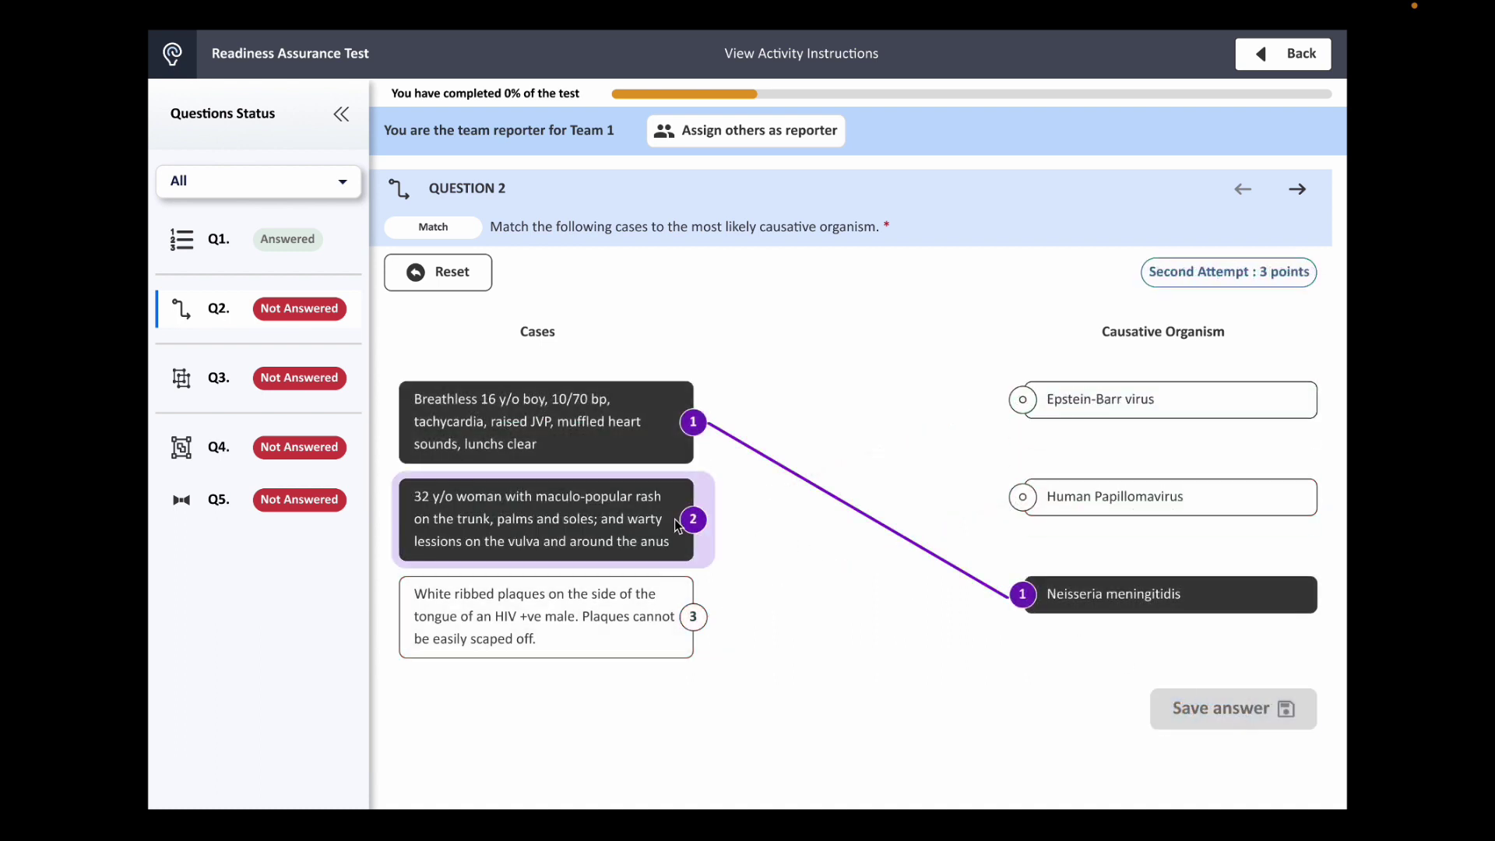
click(1019, 498)
click(1020, 399)
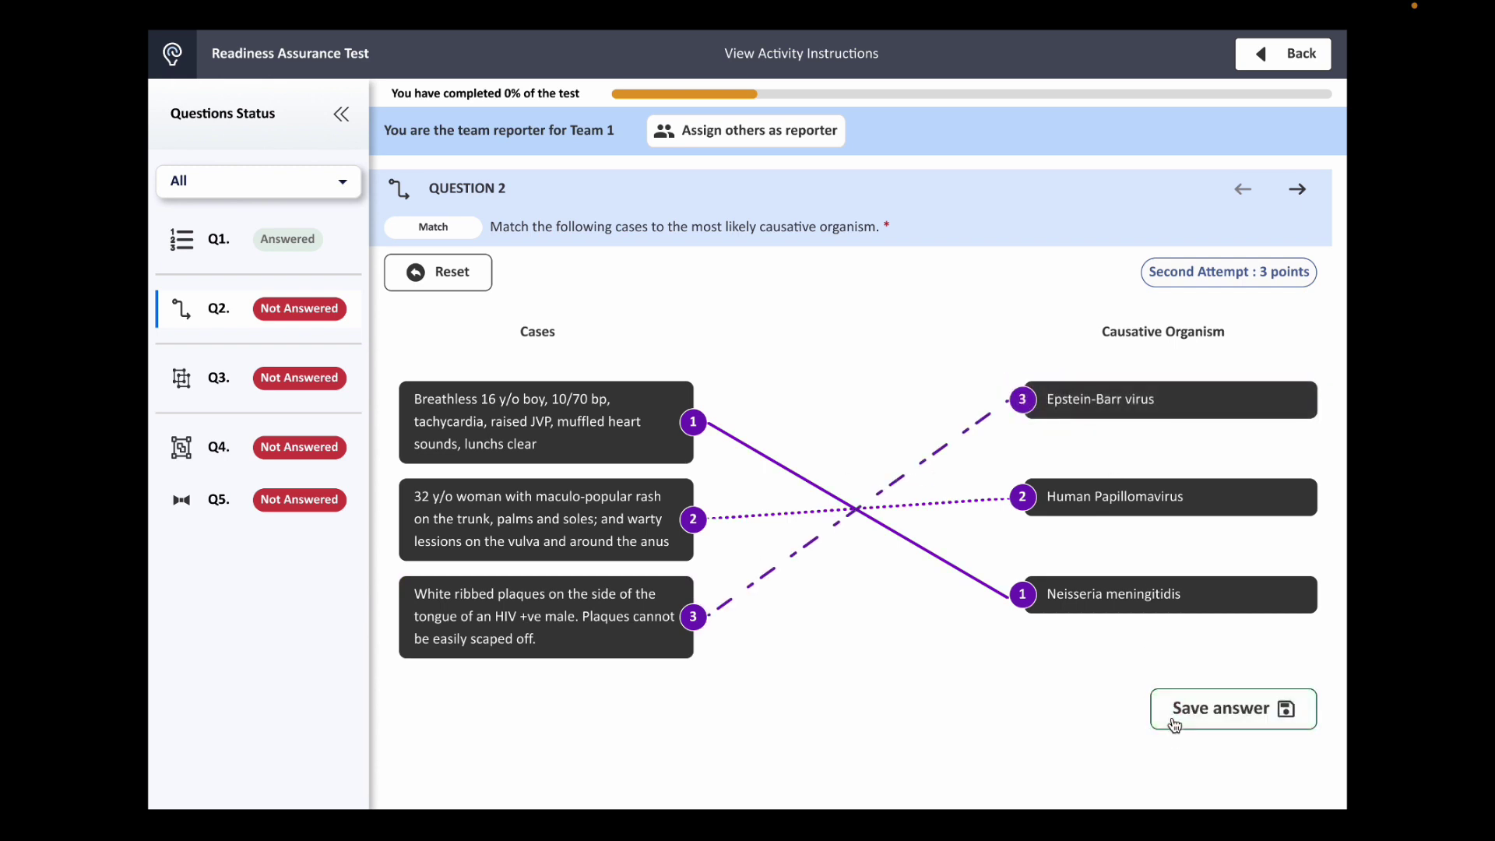
click(1174, 718)
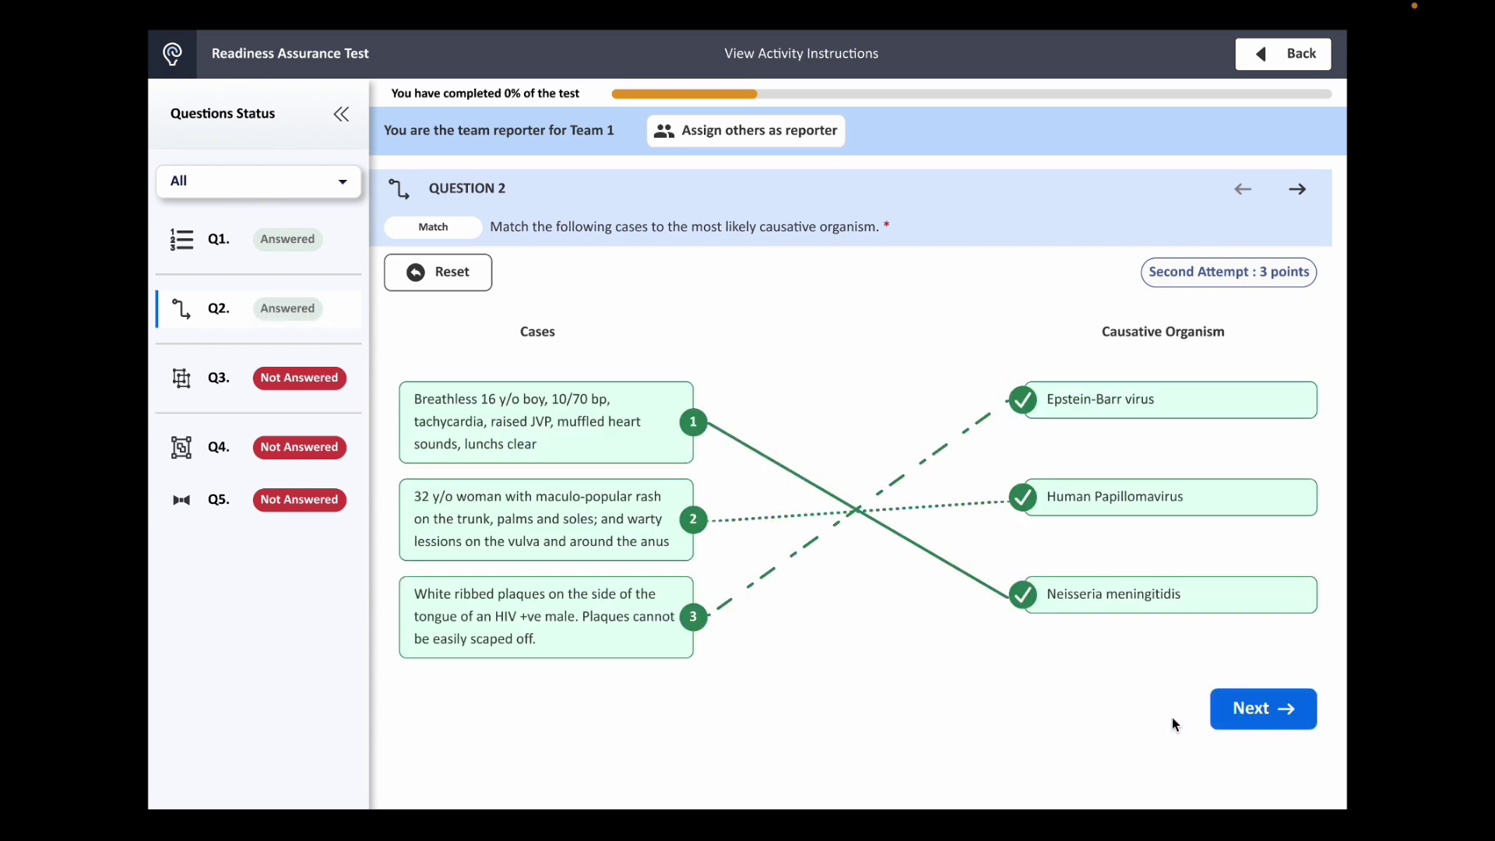
- In question 3, pair rows 1 to 4 with muscular strength, flexibility, body composition and antropometric respectively, and save the first attempt
click(1237, 728)
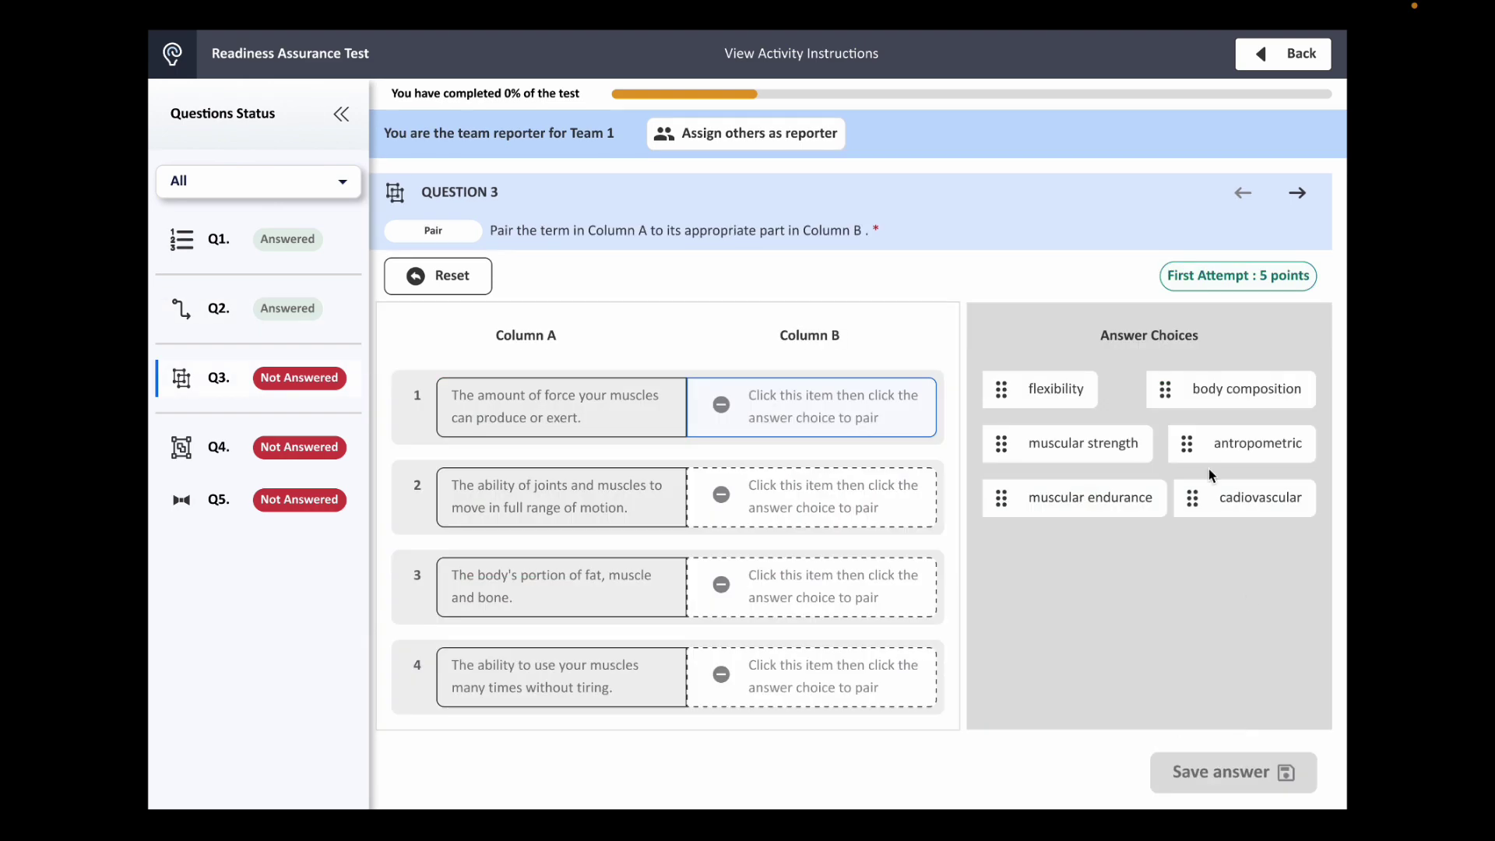
click(867, 397)
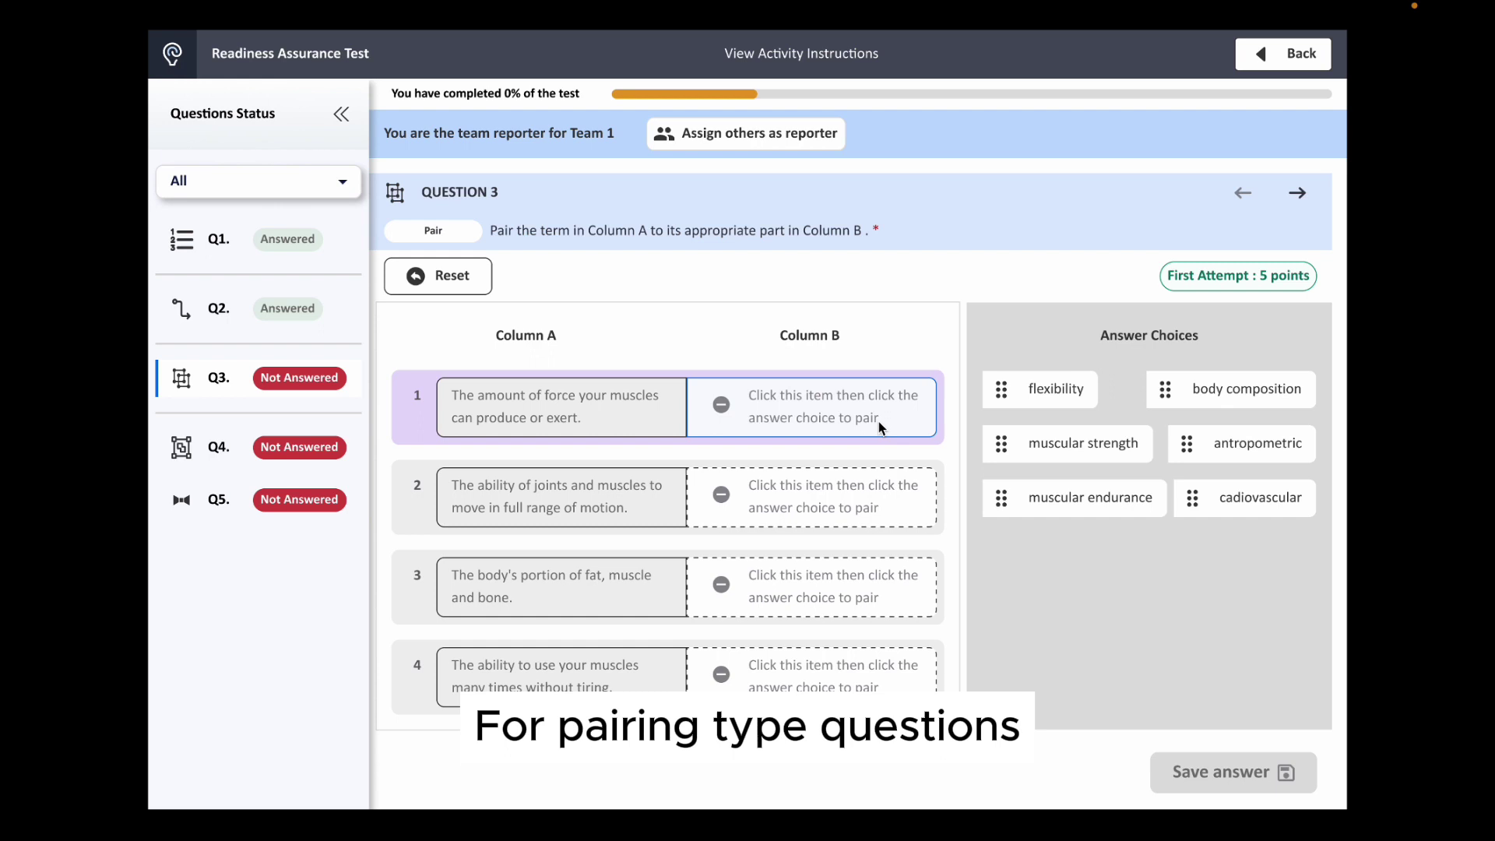
click(1002, 450)
click(905, 494)
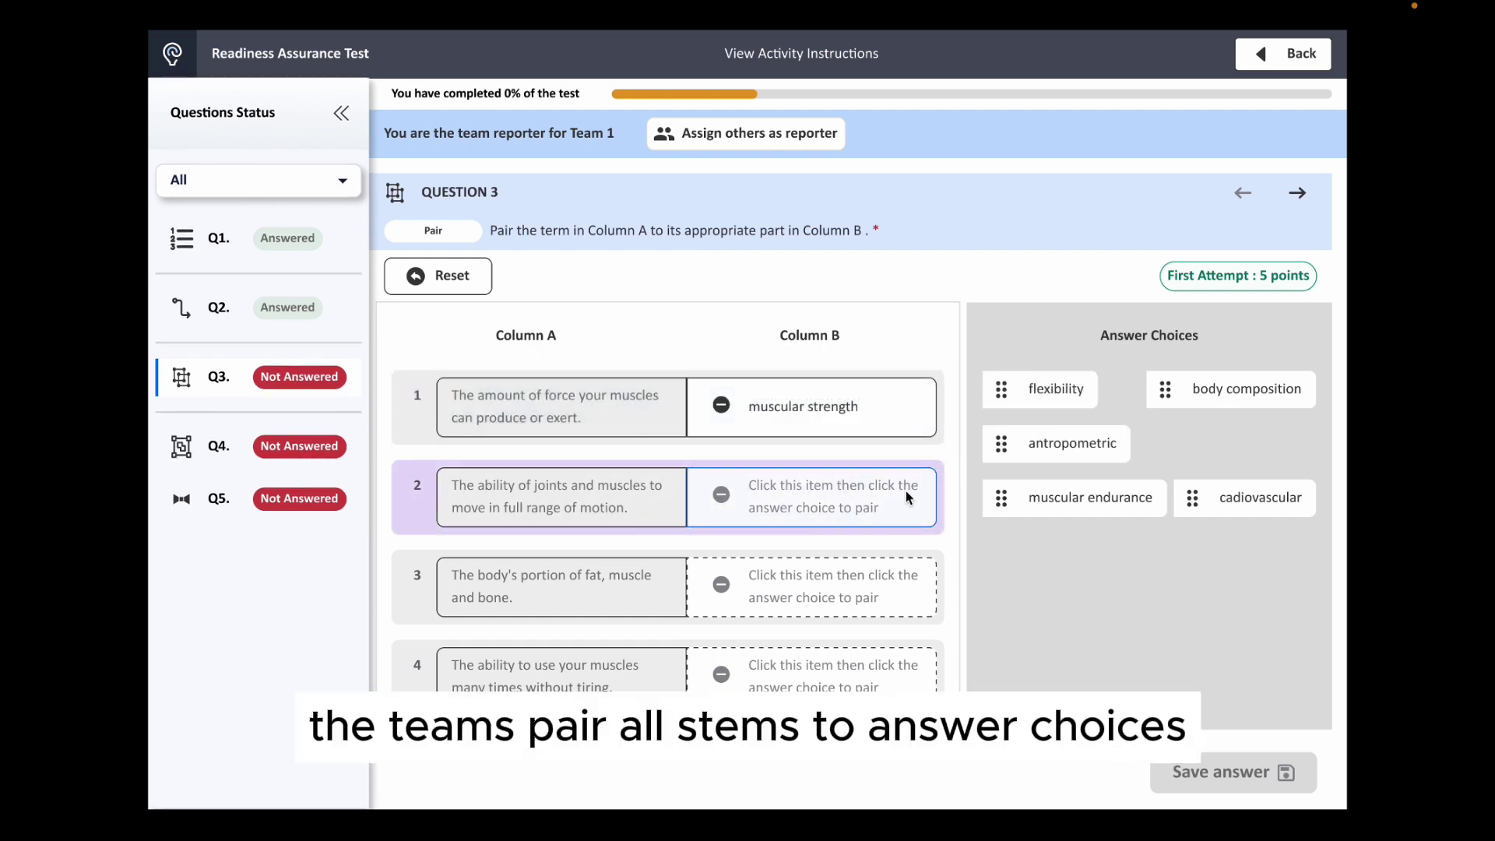
click(1012, 391)
click(871, 582)
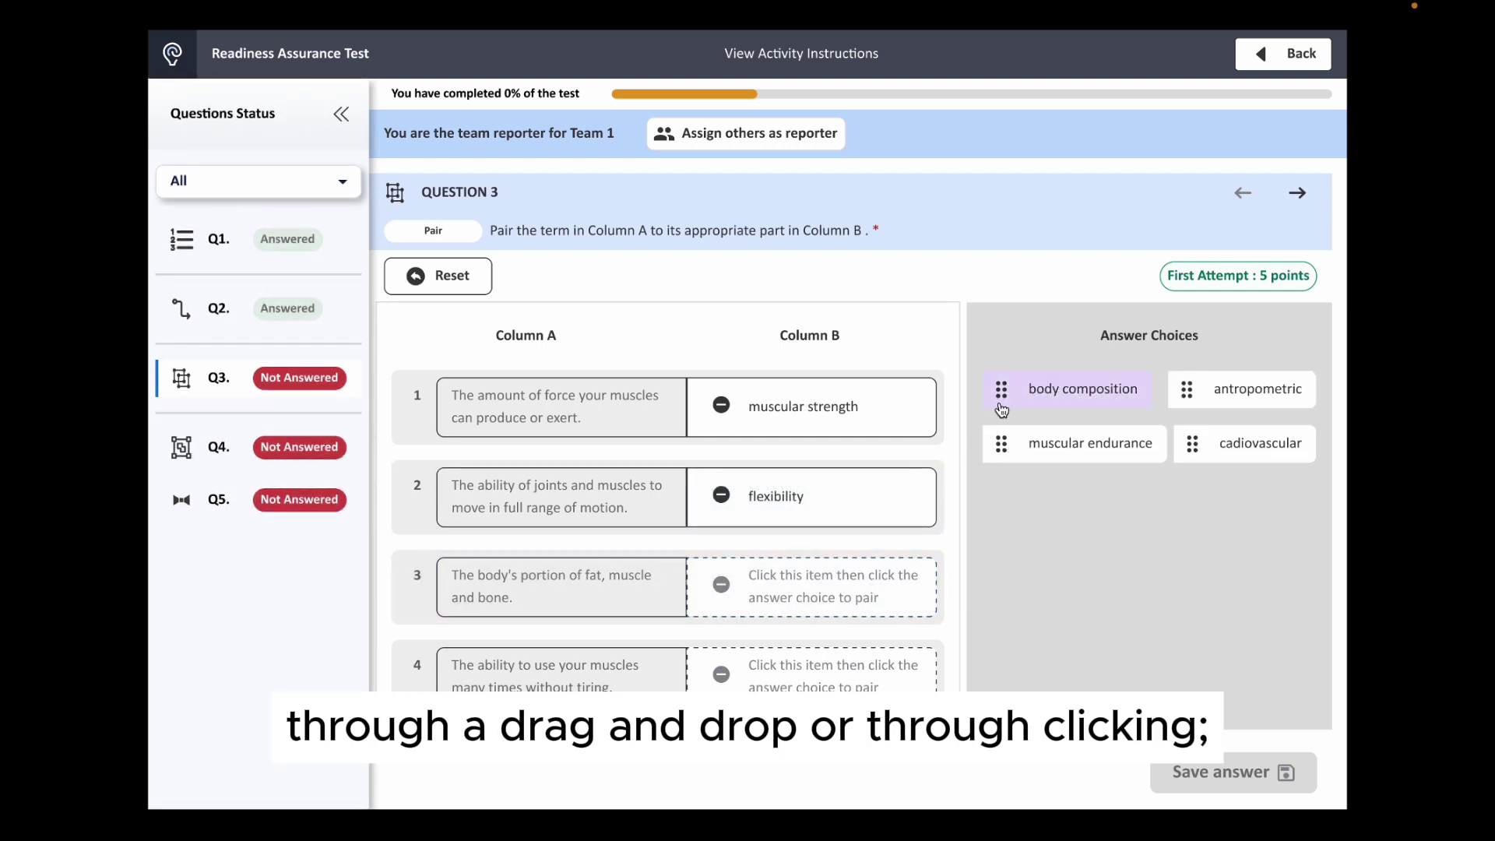
drag(1002, 410, 842, 611)
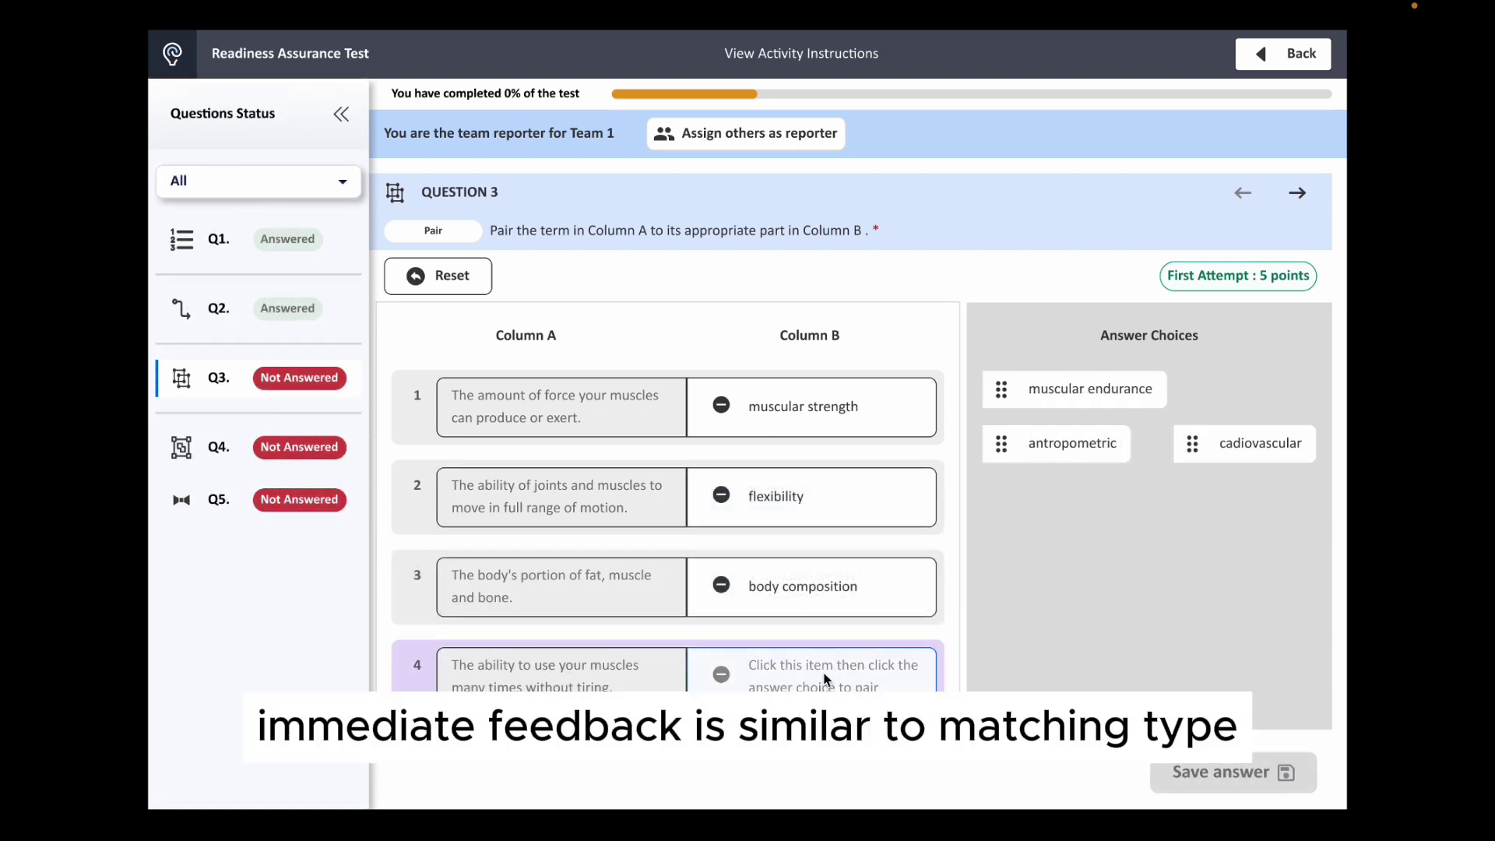
click(997, 440)
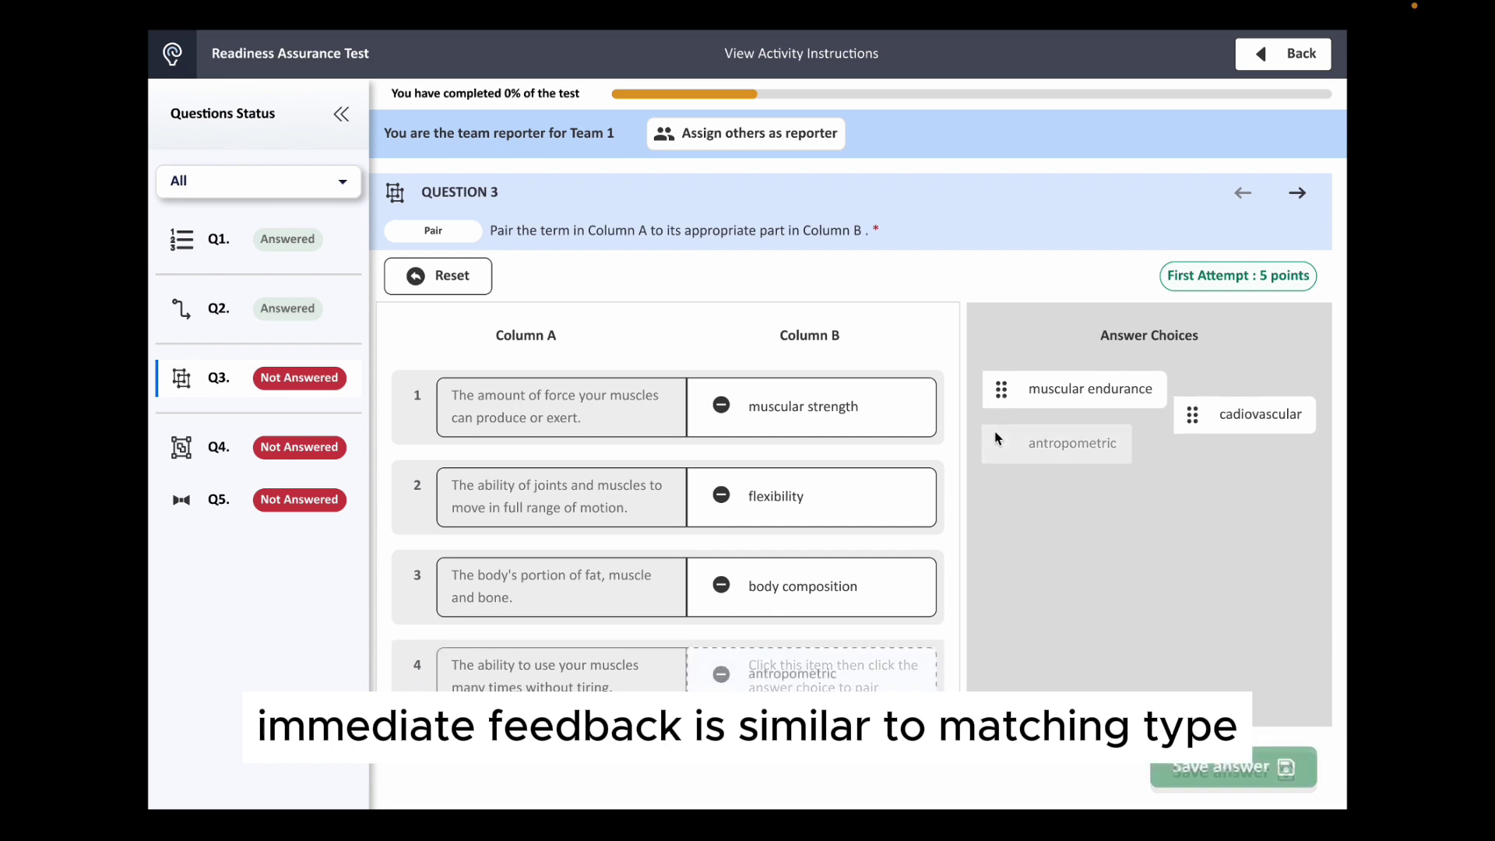
click(1191, 769)
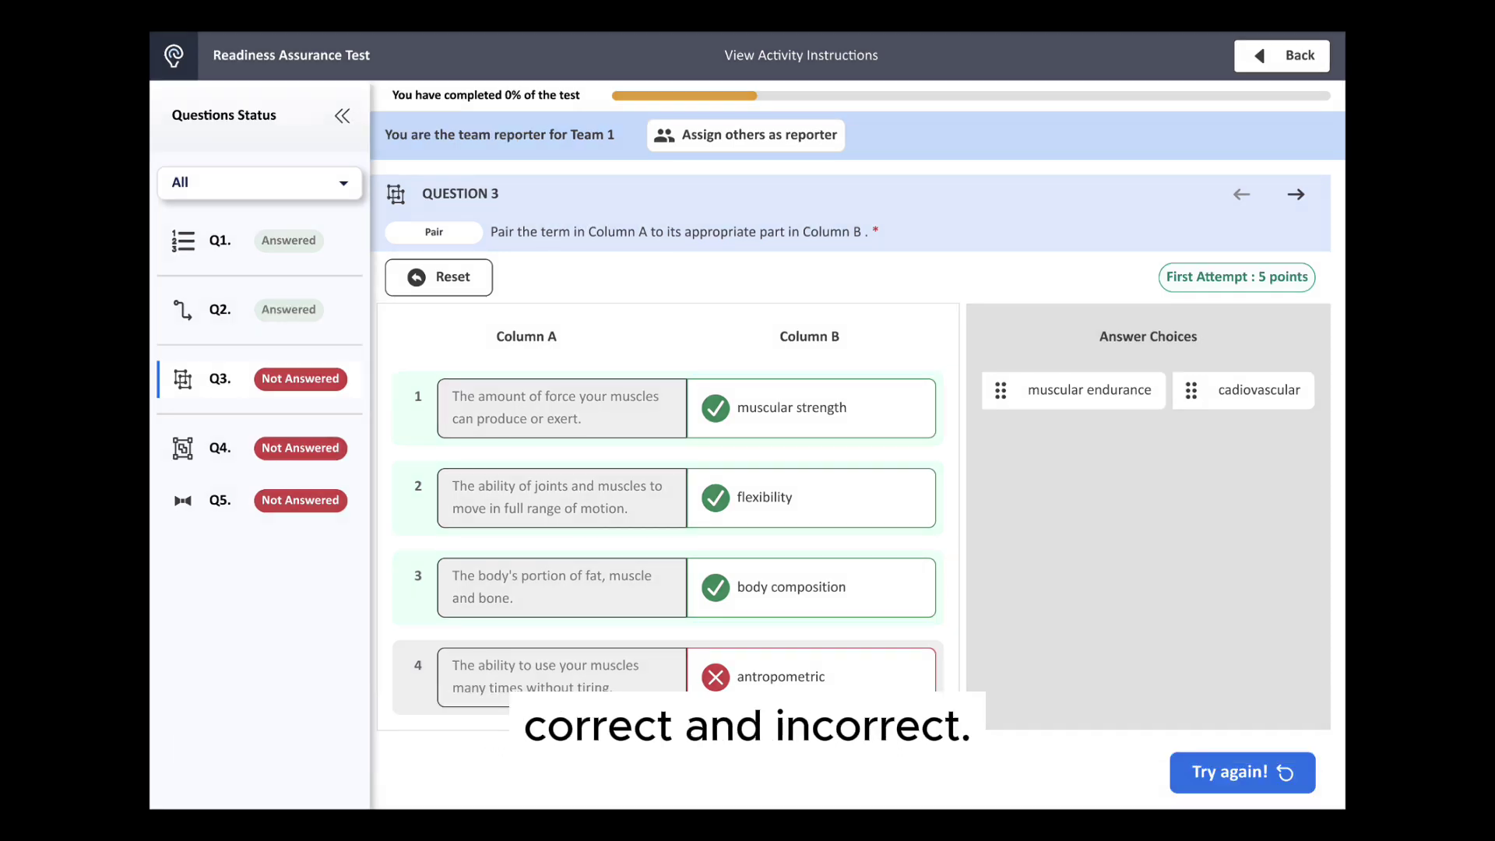
- Retry the pairing question with muscular endurance for row 4, and save the second attempt
click(1242, 772)
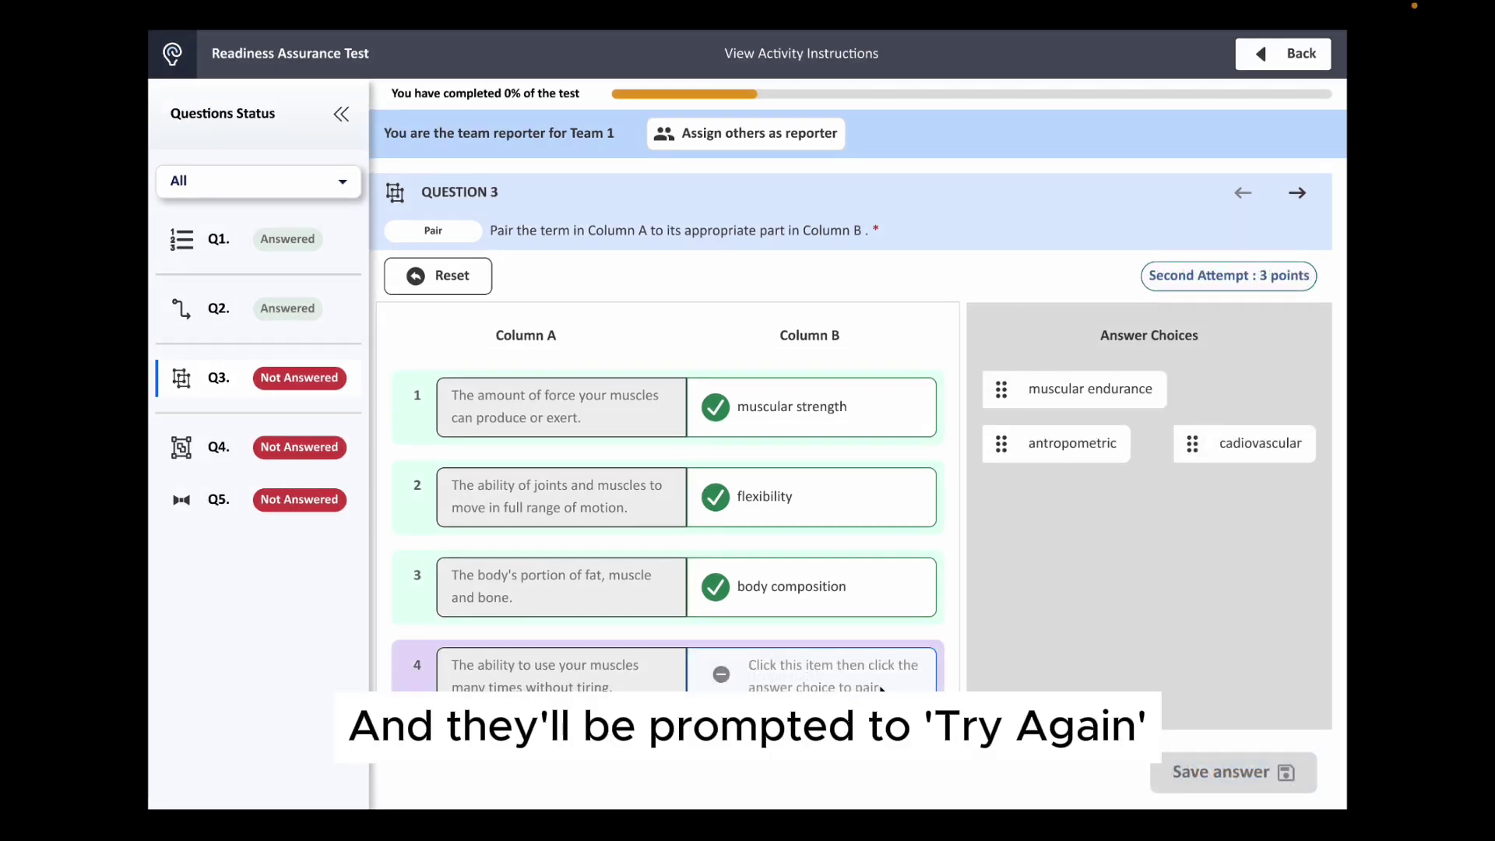
click(1030, 390)
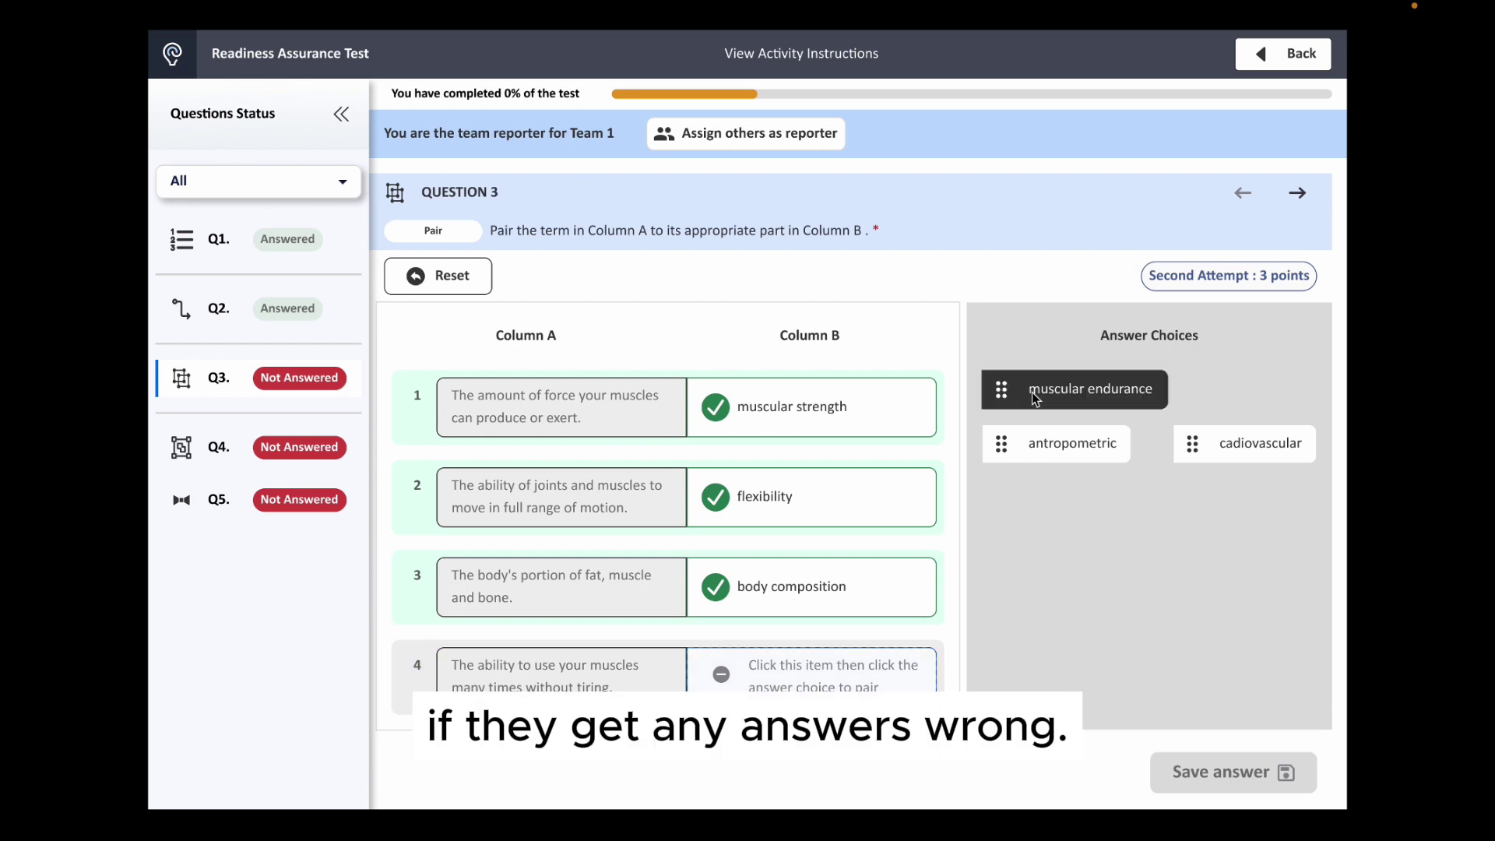
click(1220, 775)
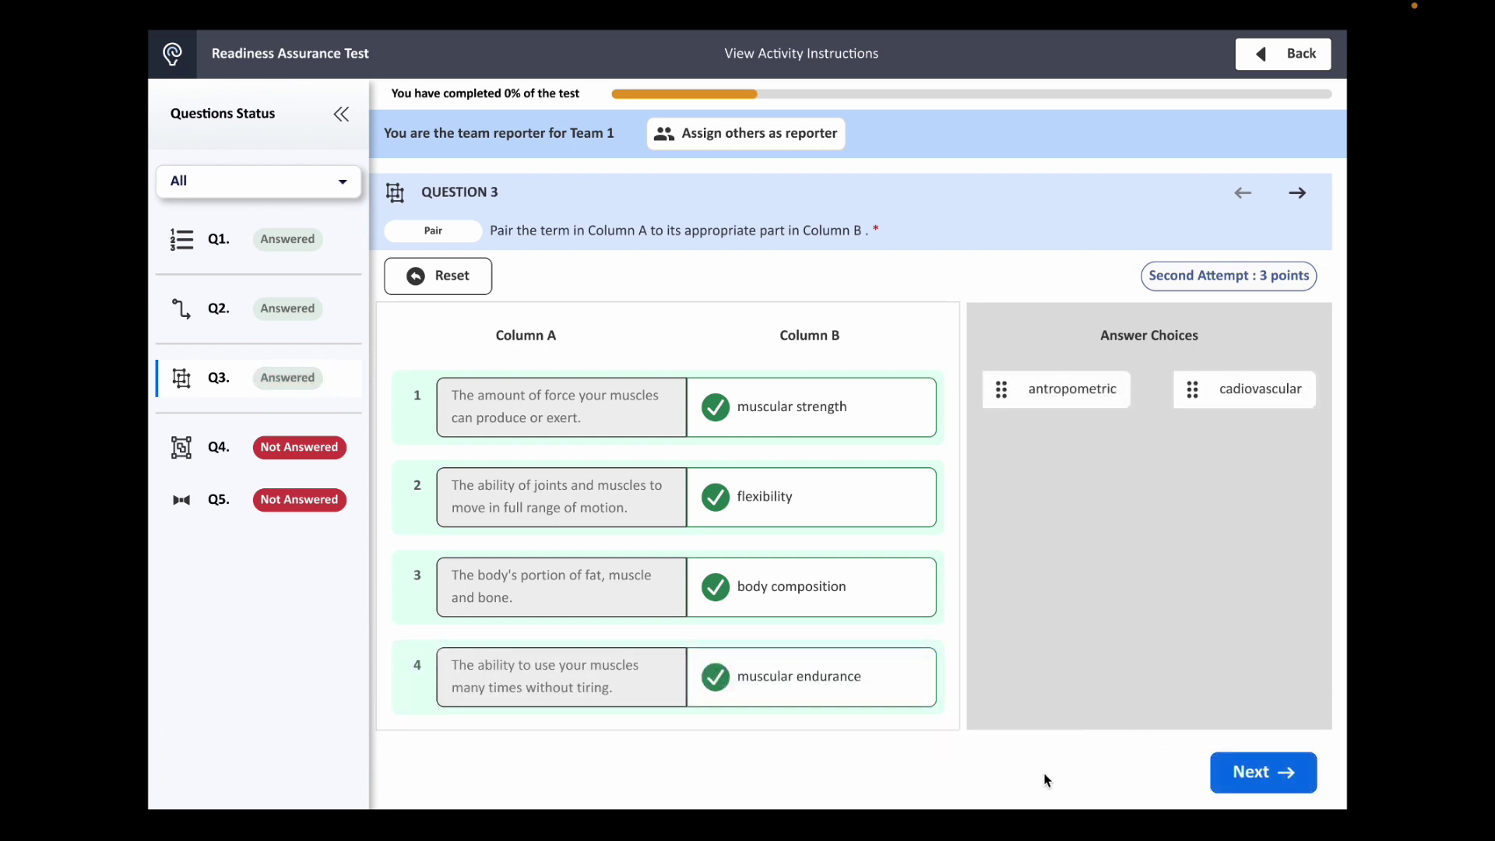
- Go to question 4 and categorize fluoroscopy, inspection and percussion as diagnostic test or procedure
click(1258, 791)
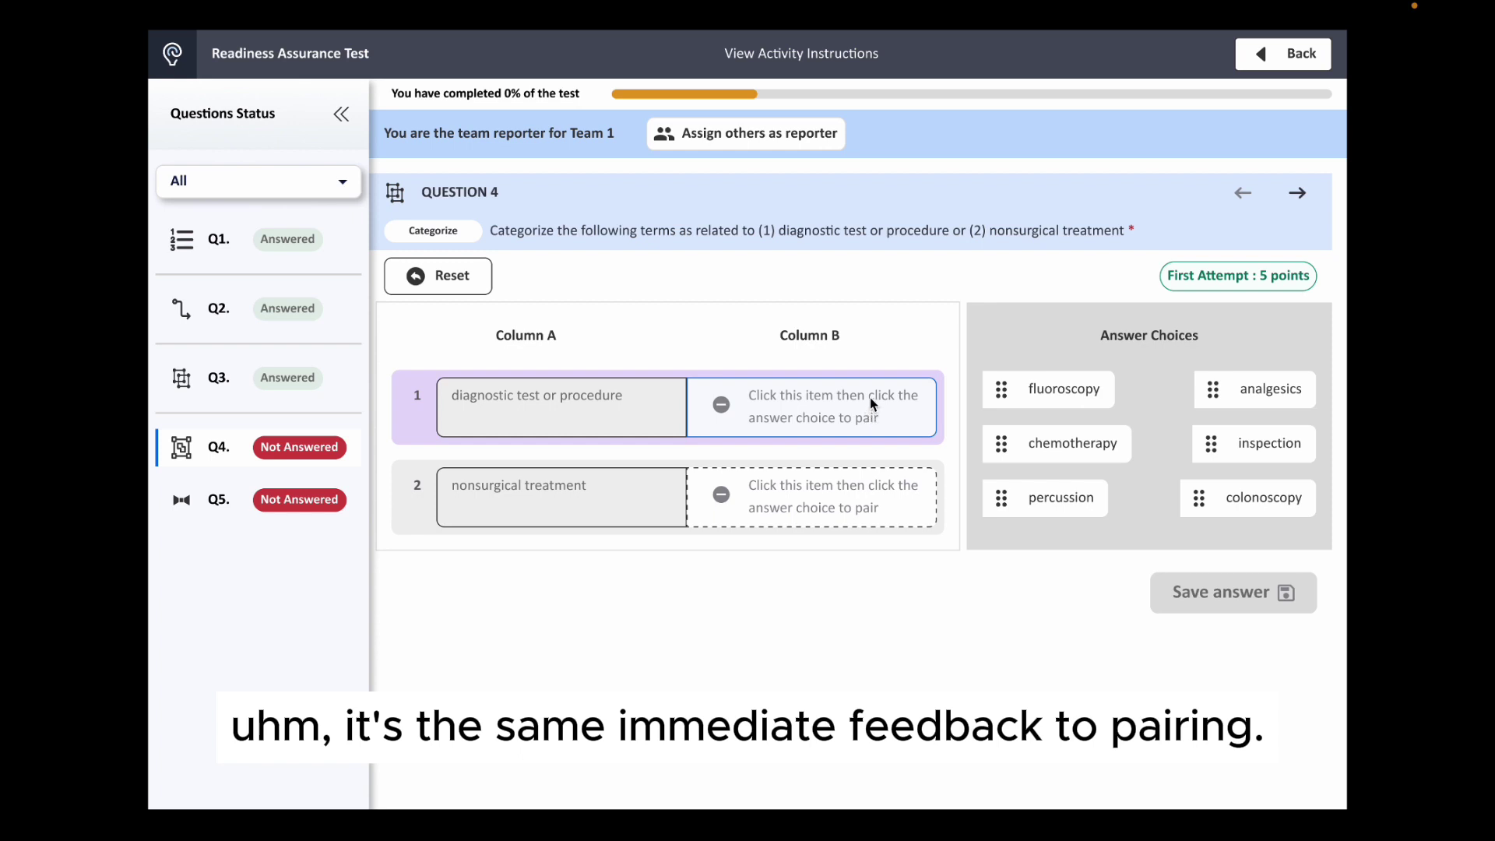
click(1002, 393)
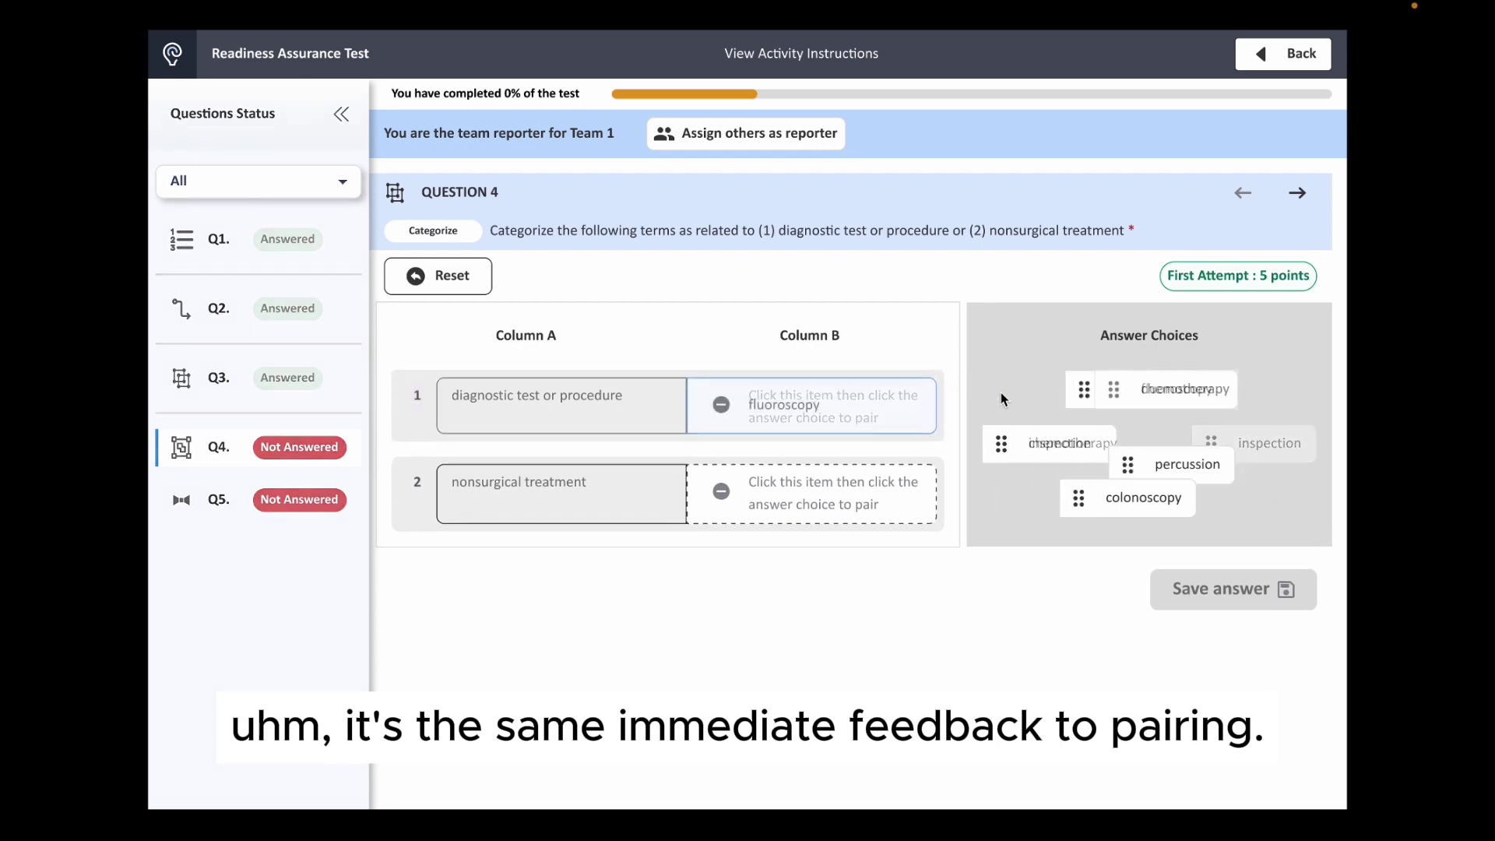
click(1003, 442)
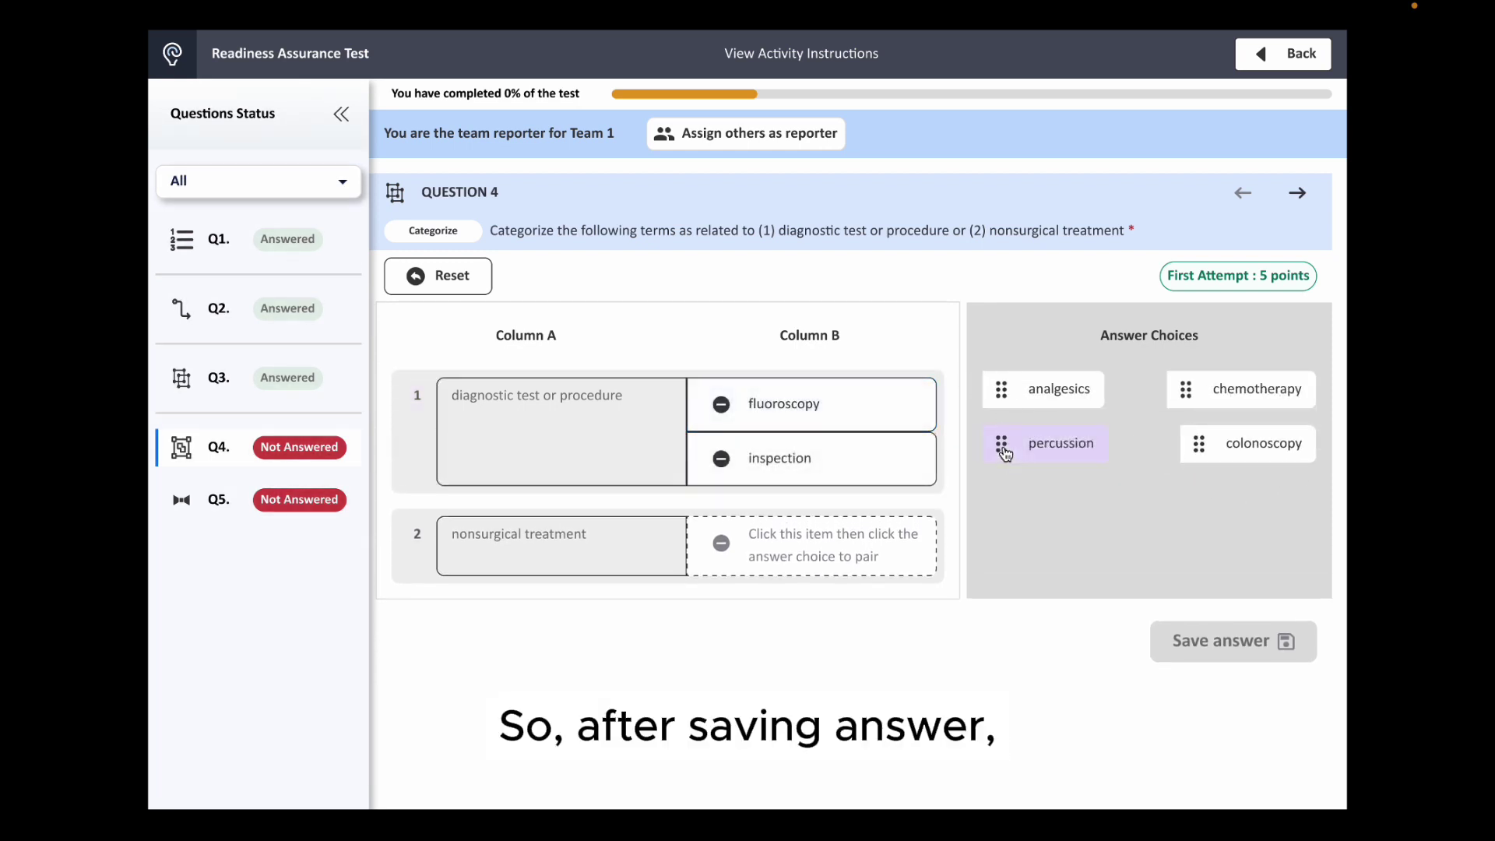
click(1004, 450)
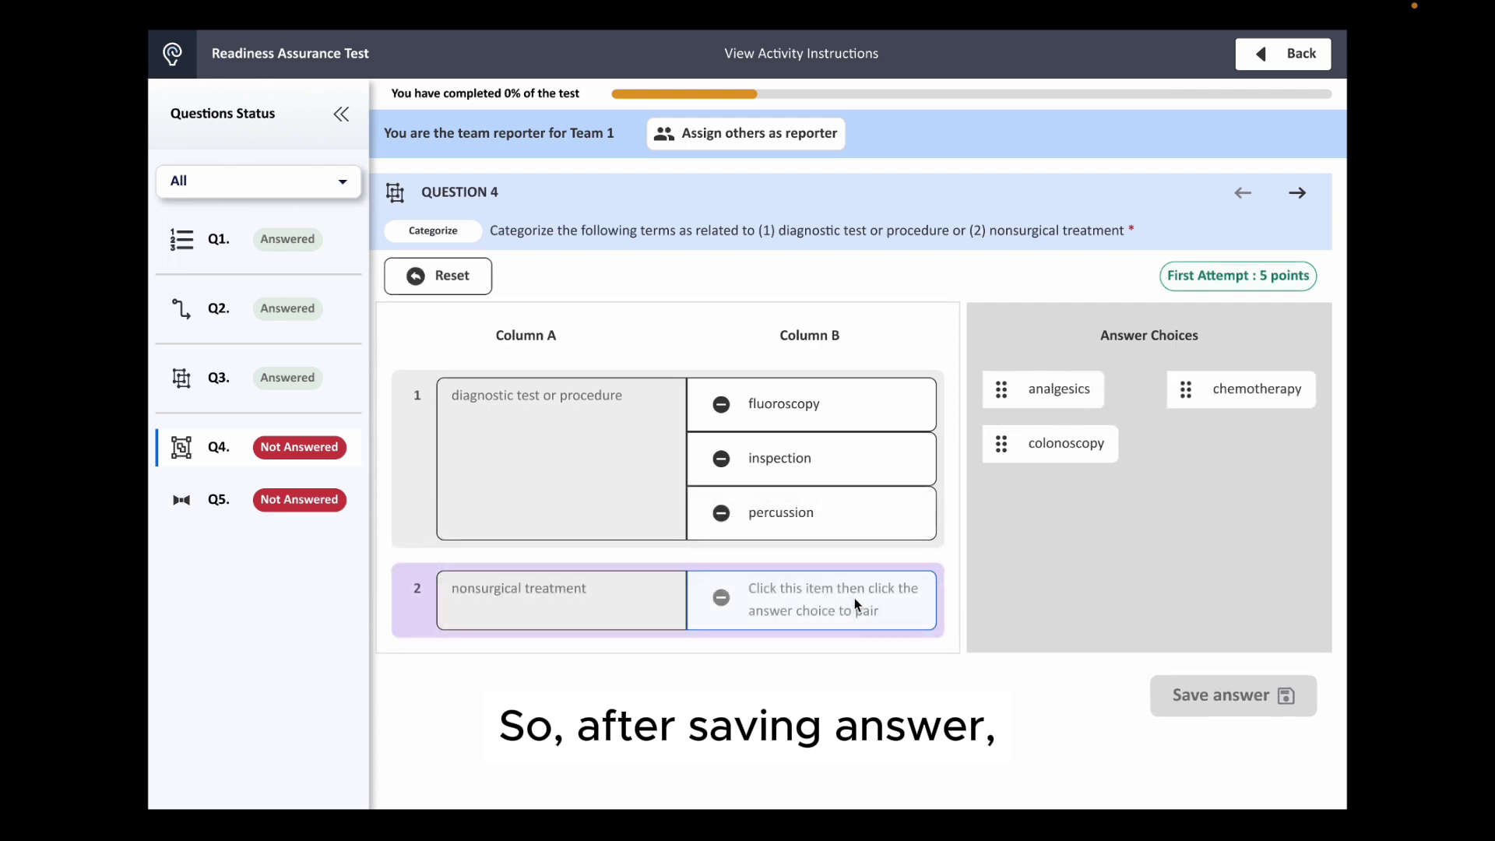
- Categorize analgesics, chemotherapy and colonoscopy as nonsurgical treatment, and save the first attempt
click(993, 398)
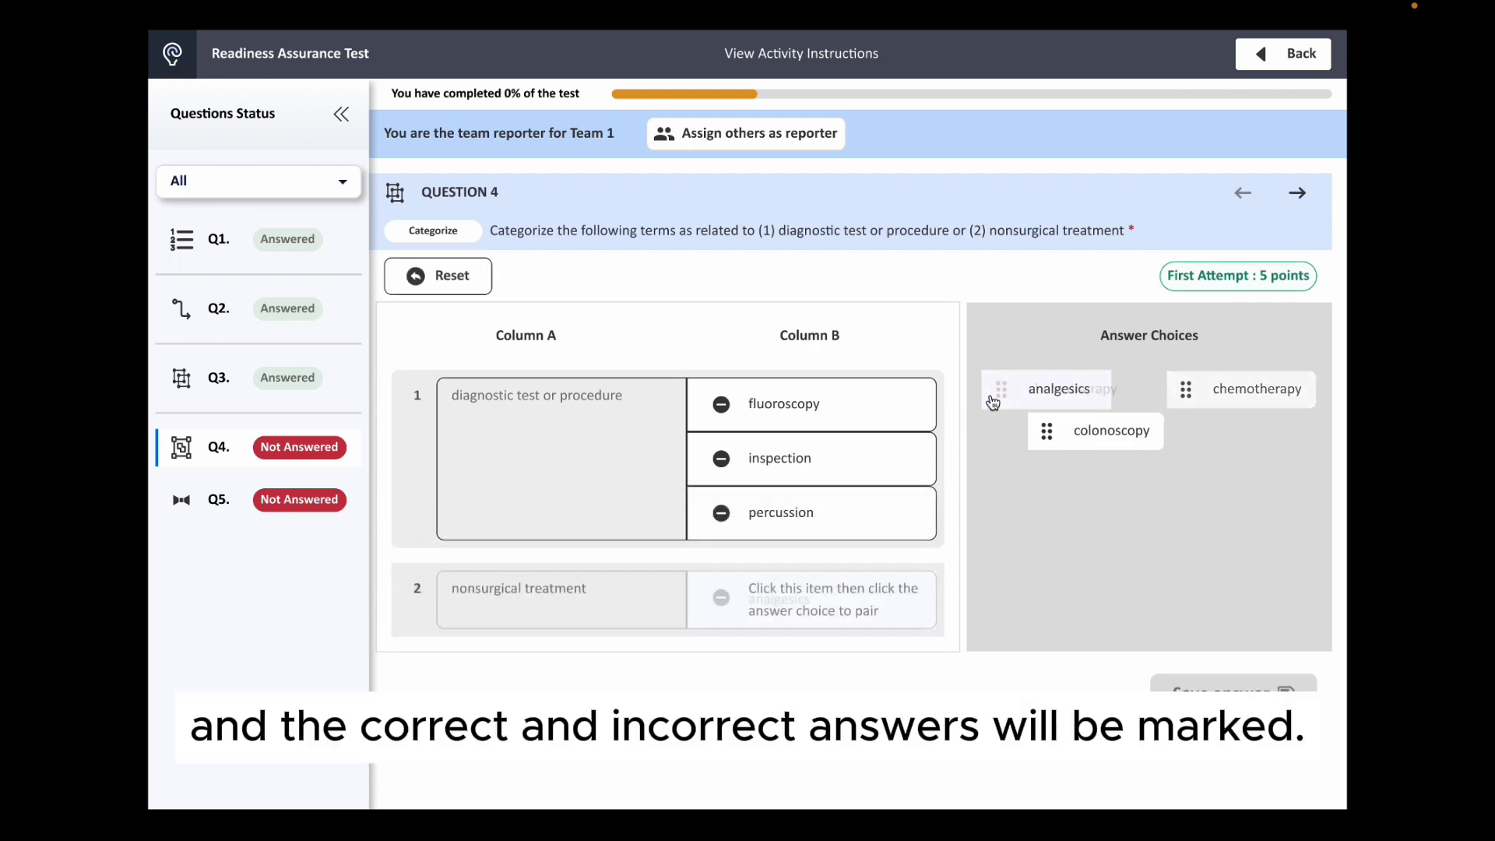
click(992, 401)
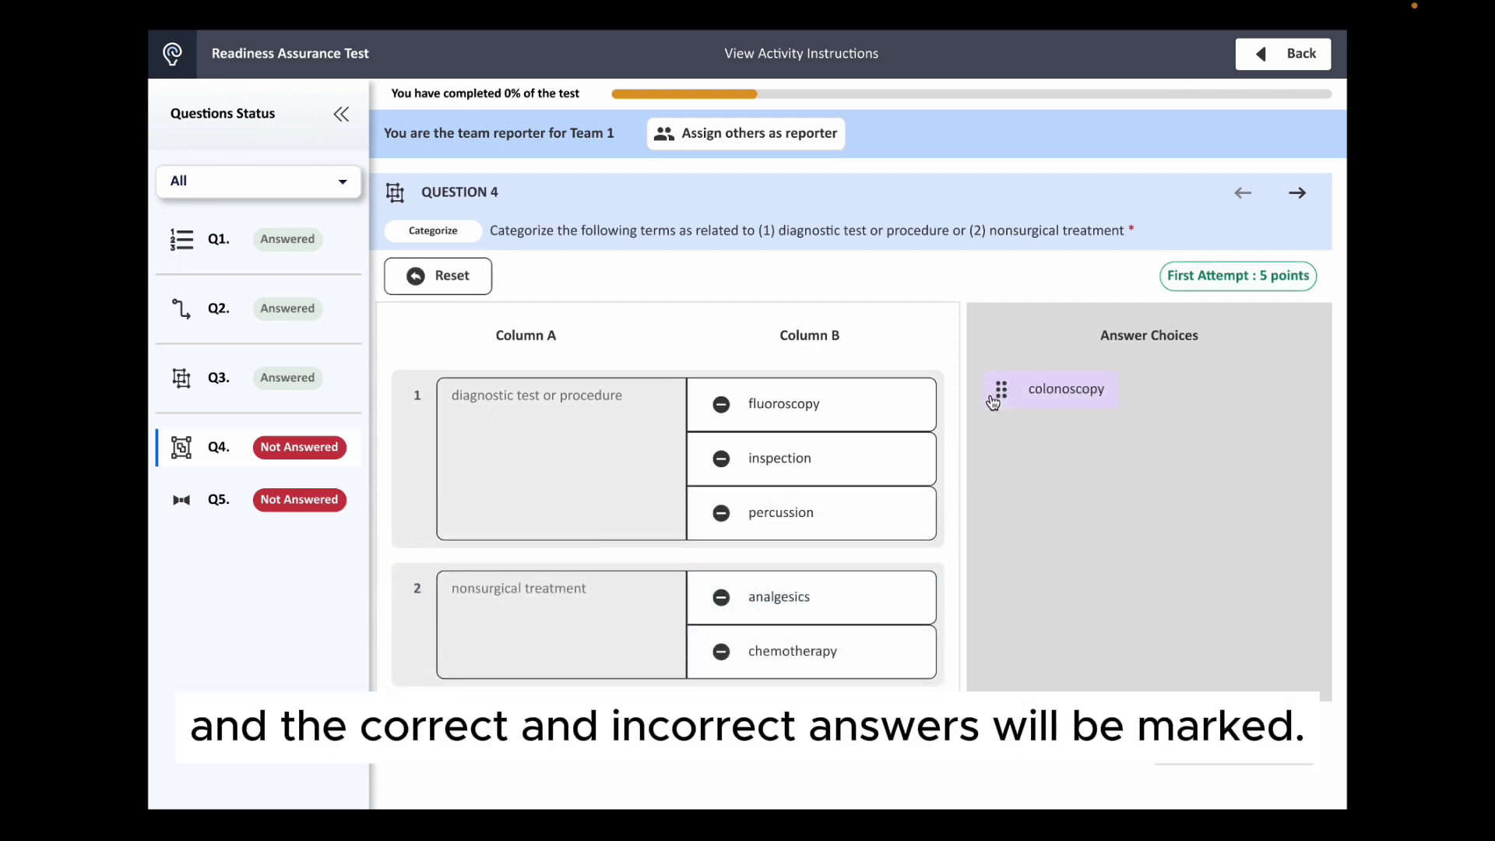
click(993, 398)
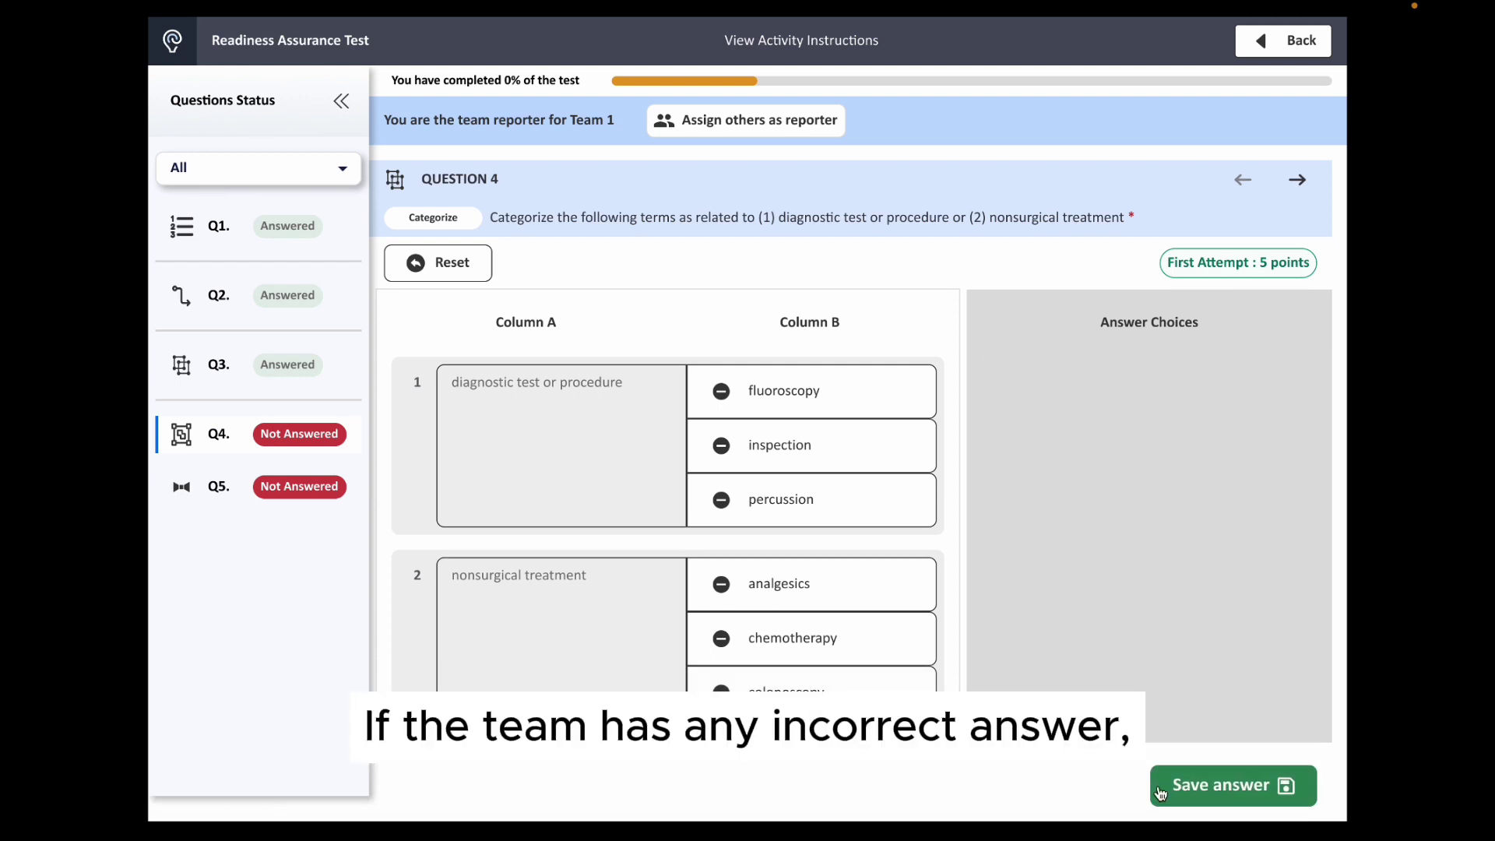
click(1163, 794)
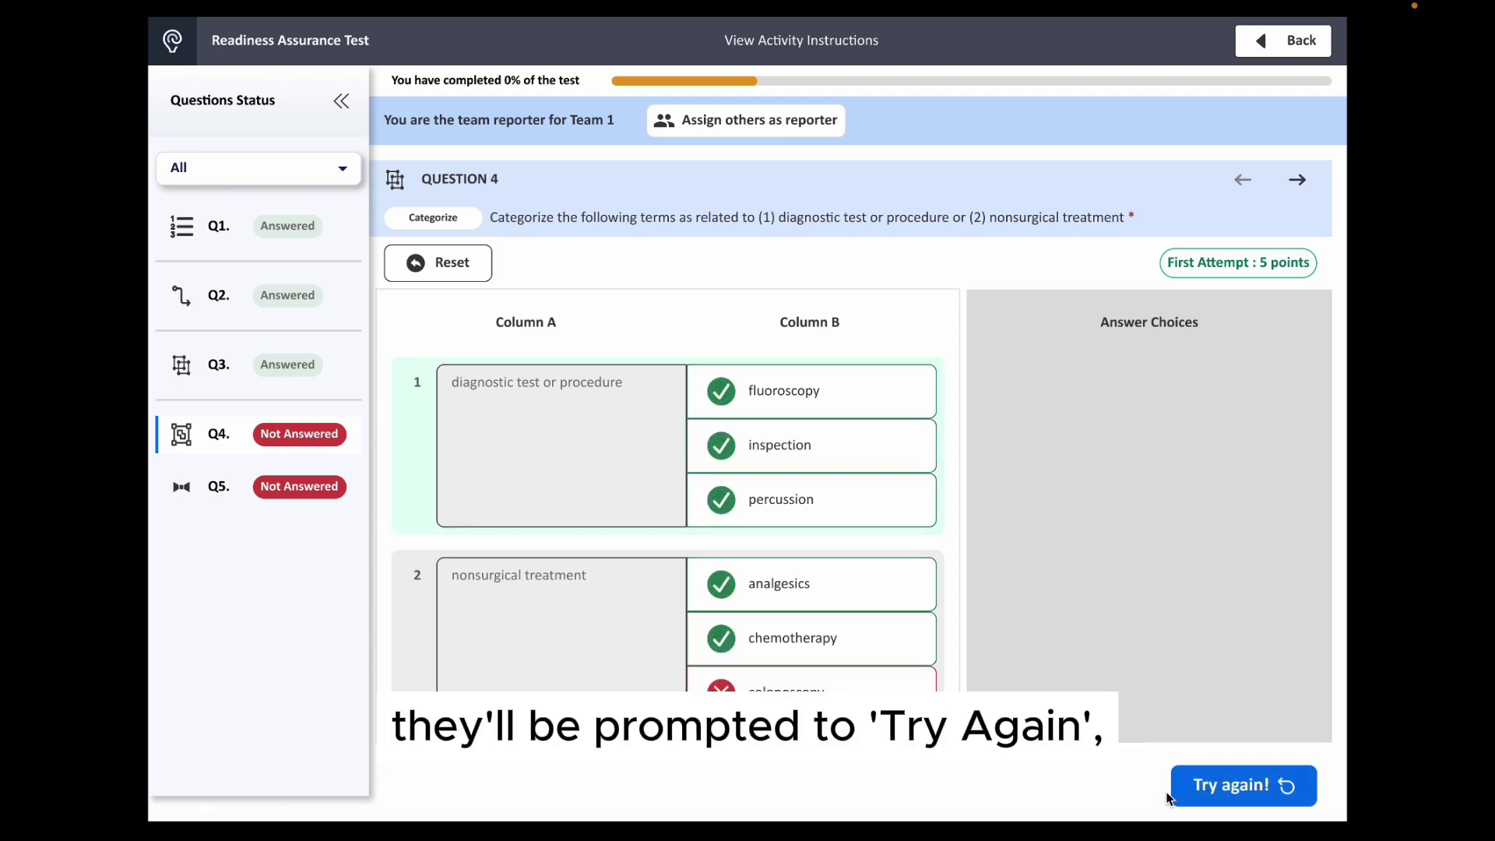
- Retry the categorize question with colonoscopy under diagnostic test or procedure, and save the second attempt
click(1231, 784)
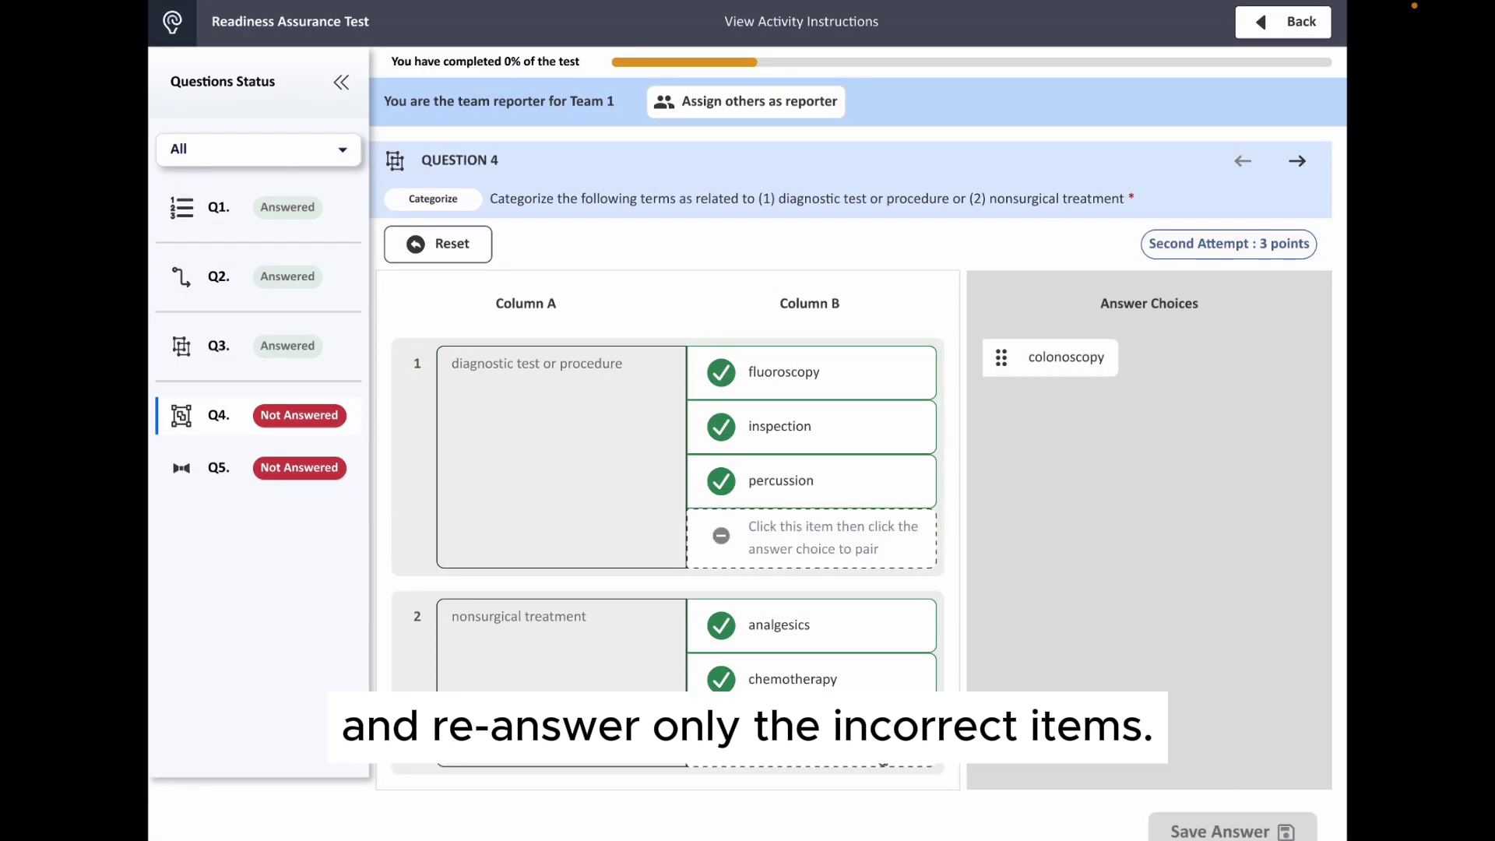
click(1007, 363)
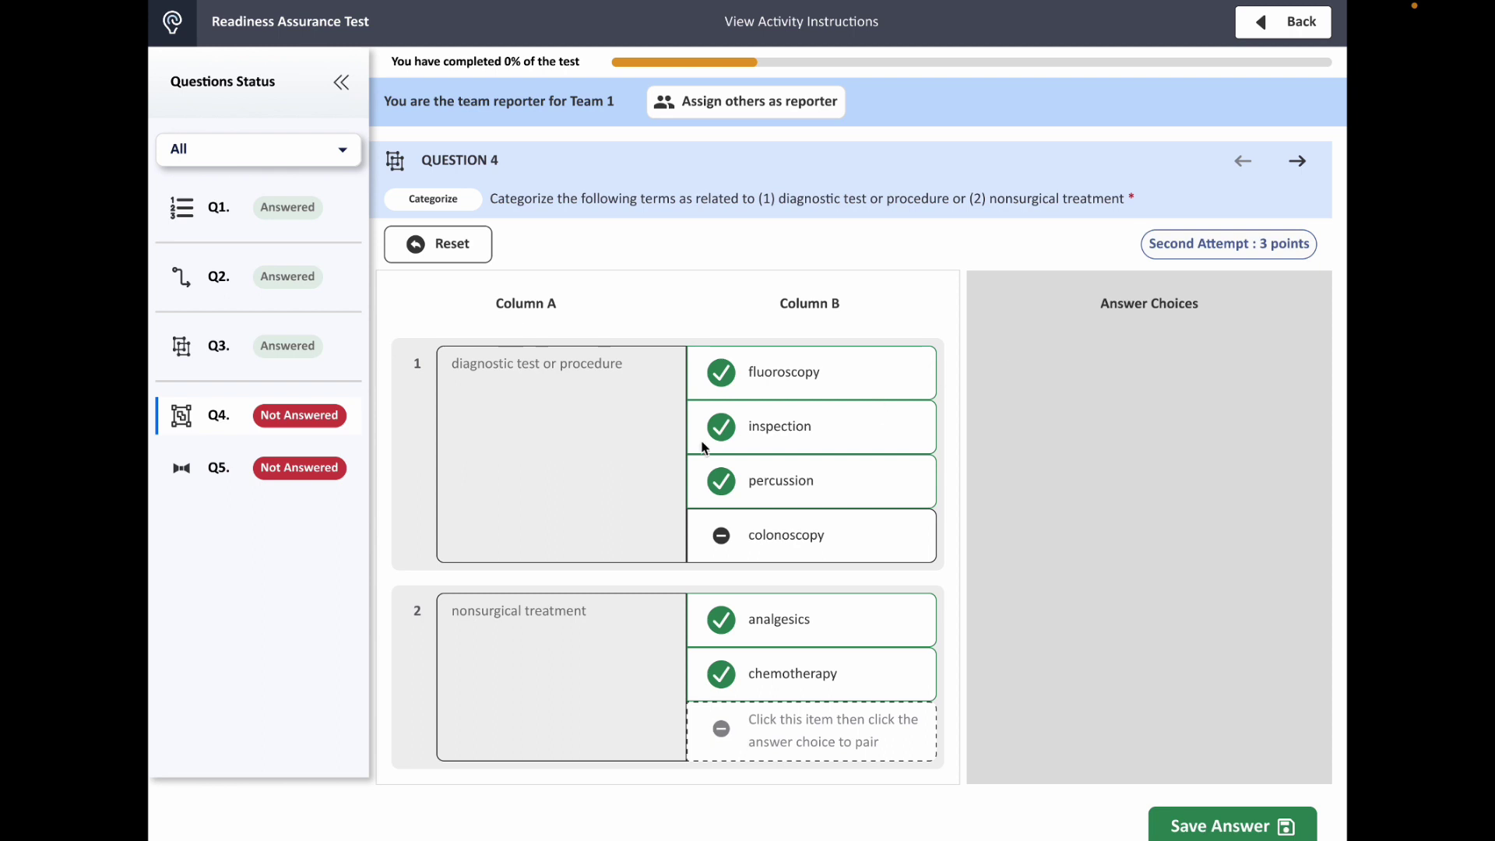
click(1199, 827)
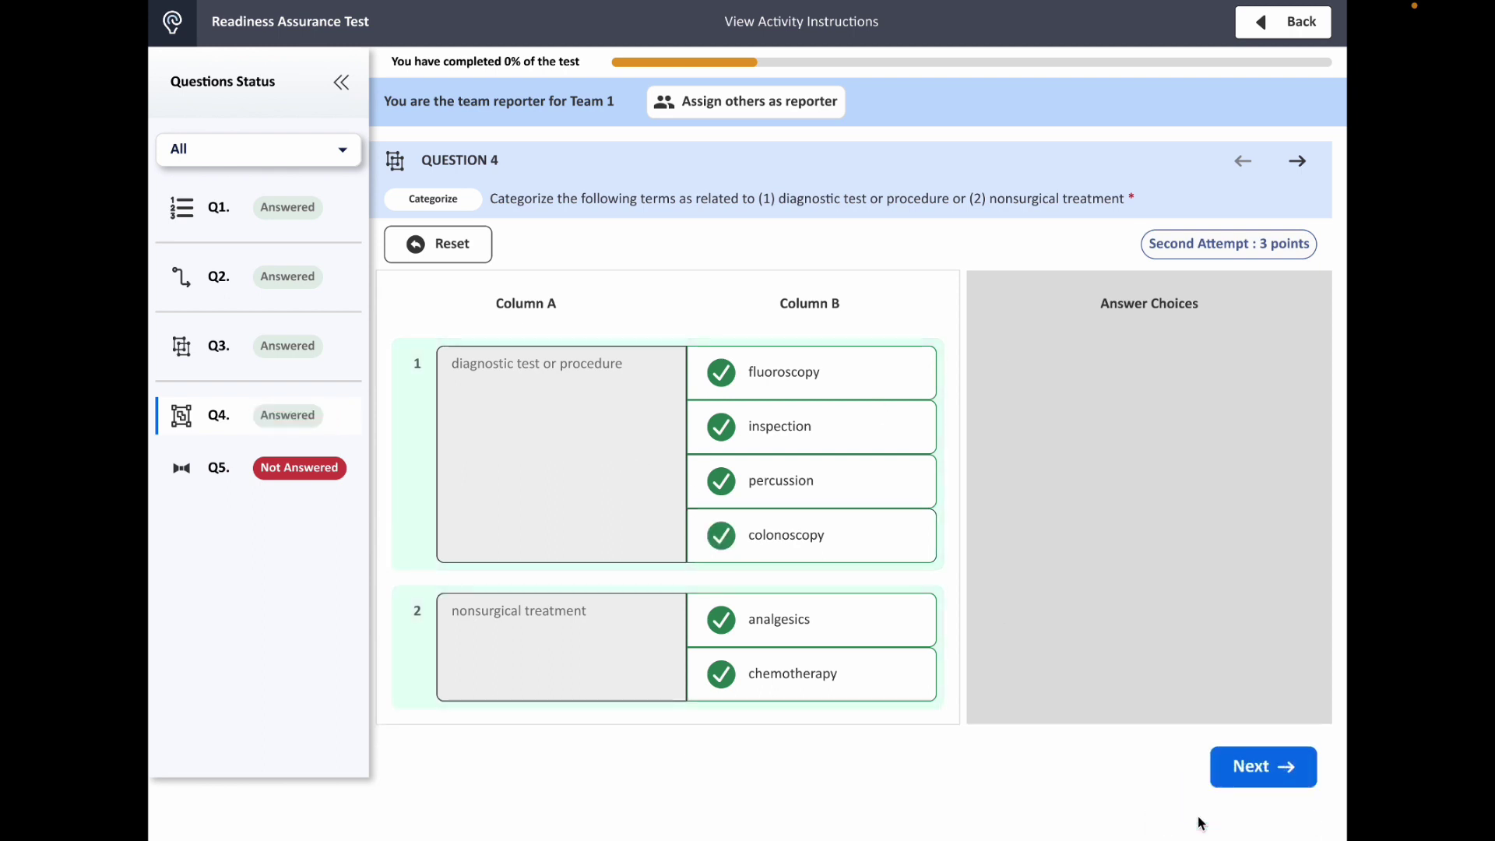
- Complete the question 5 bowtie with immediate cardioversion, 12 lead electrocardiogram, Atrial fibrillation, Neurological status and Troponin Levels, and save the first attempt
click(1248, 779)
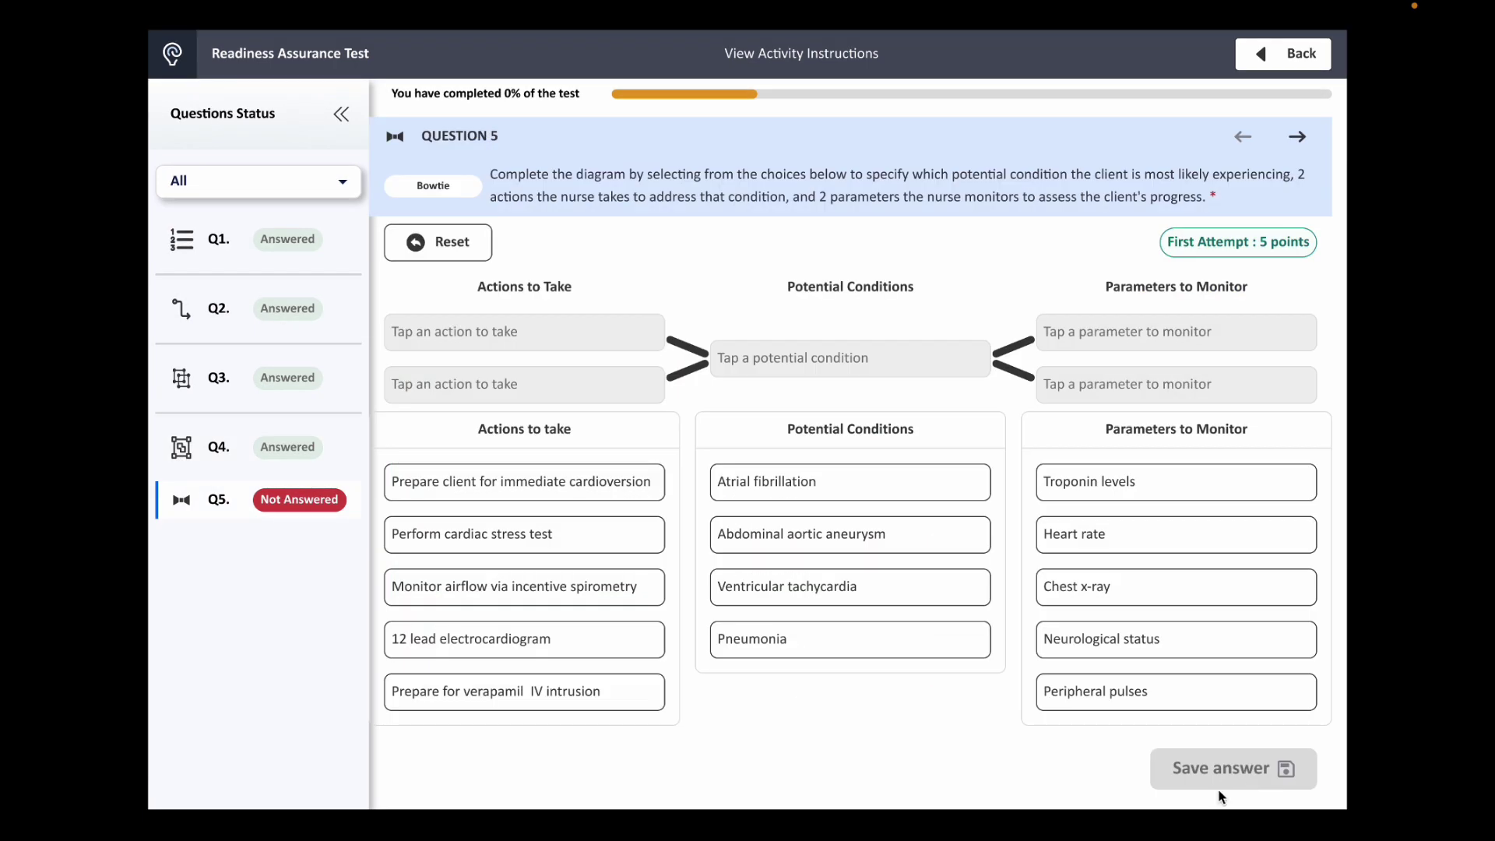
click(607, 483)
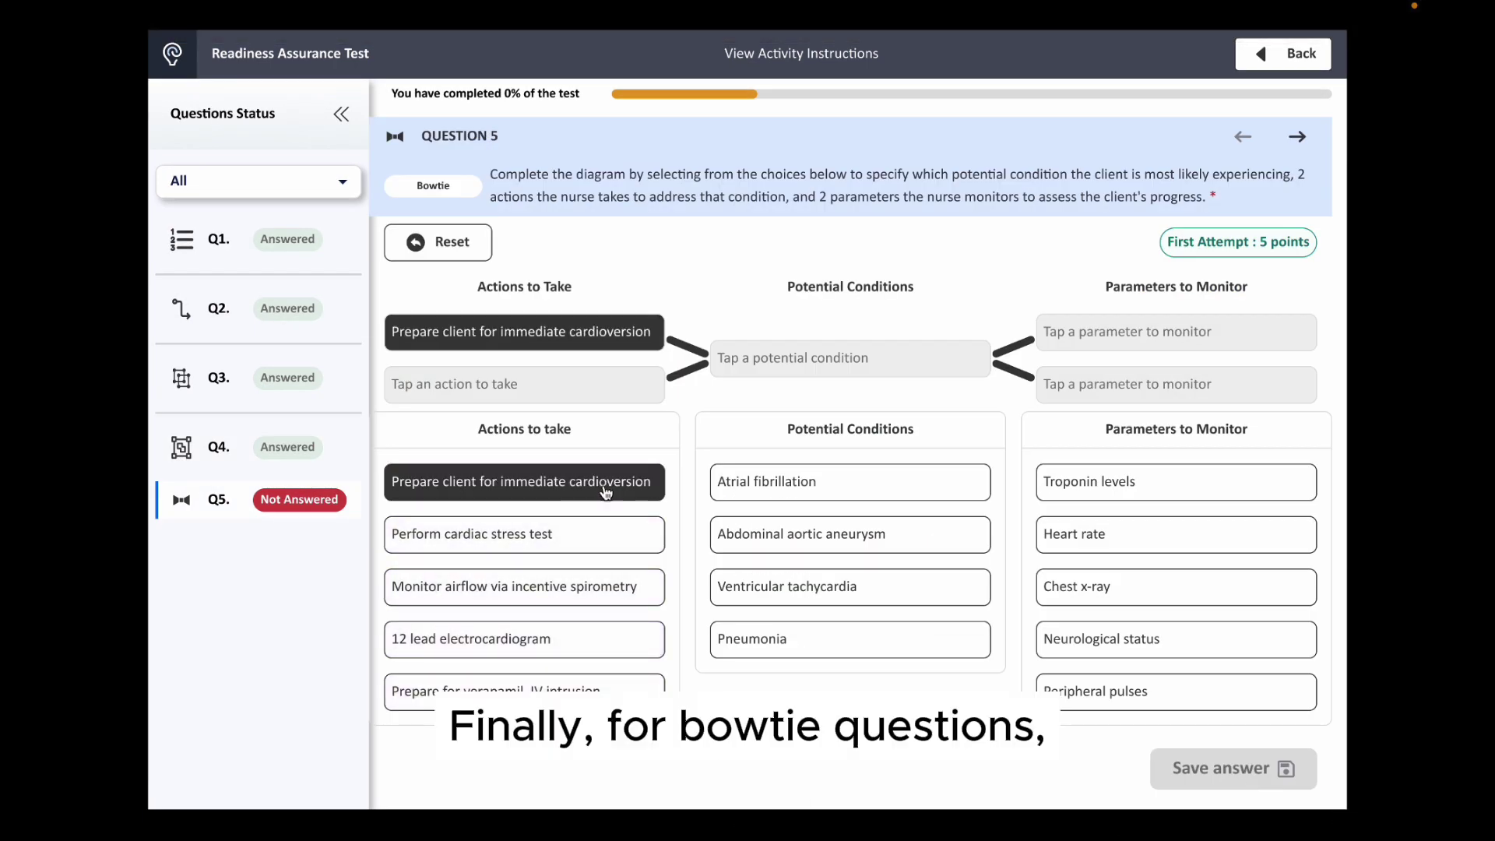
click(617, 643)
click(958, 483)
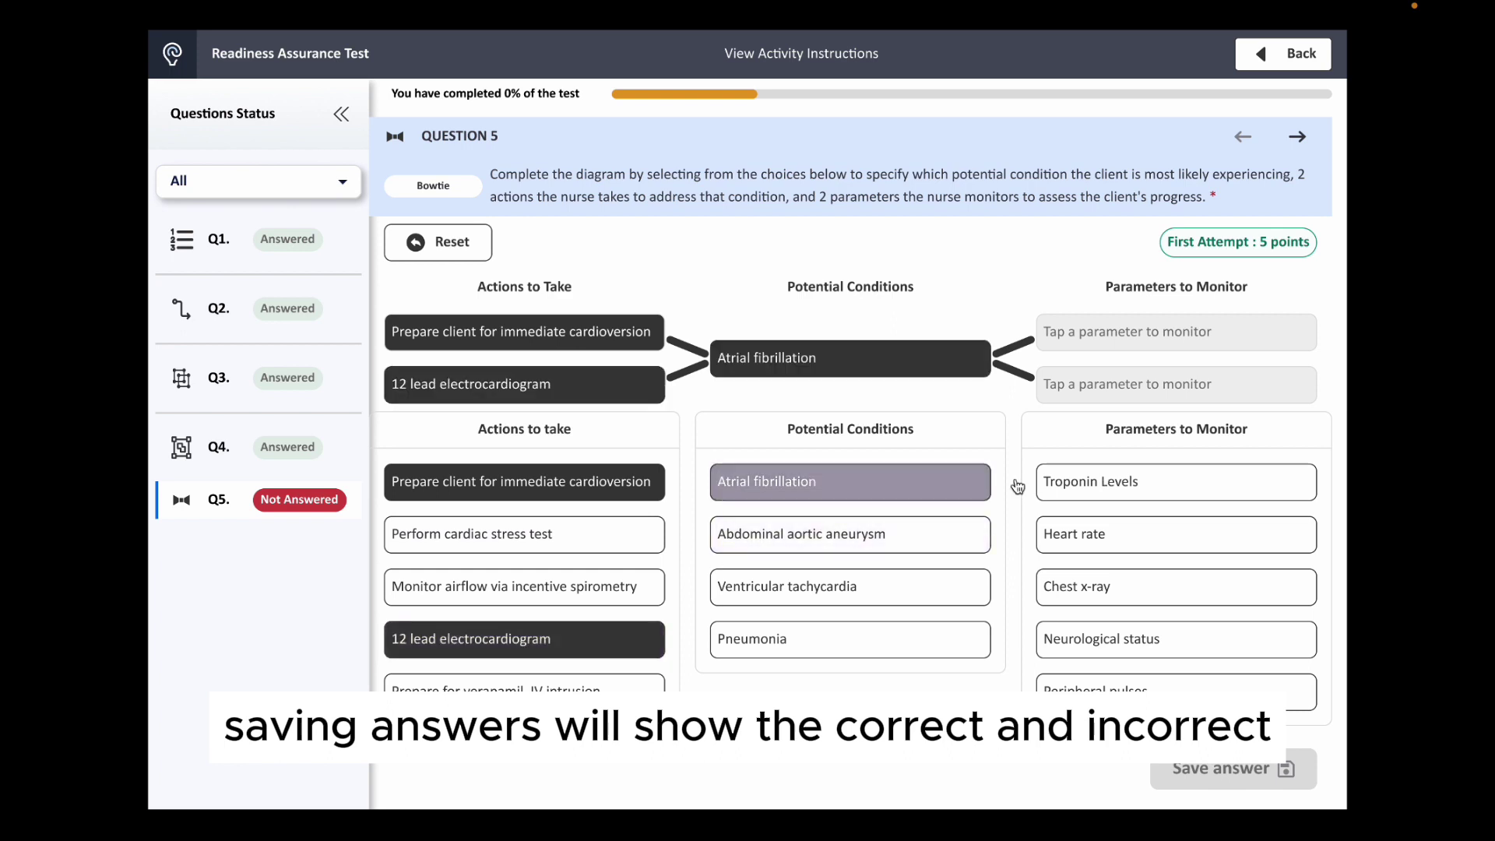
click(1146, 643)
click(1130, 484)
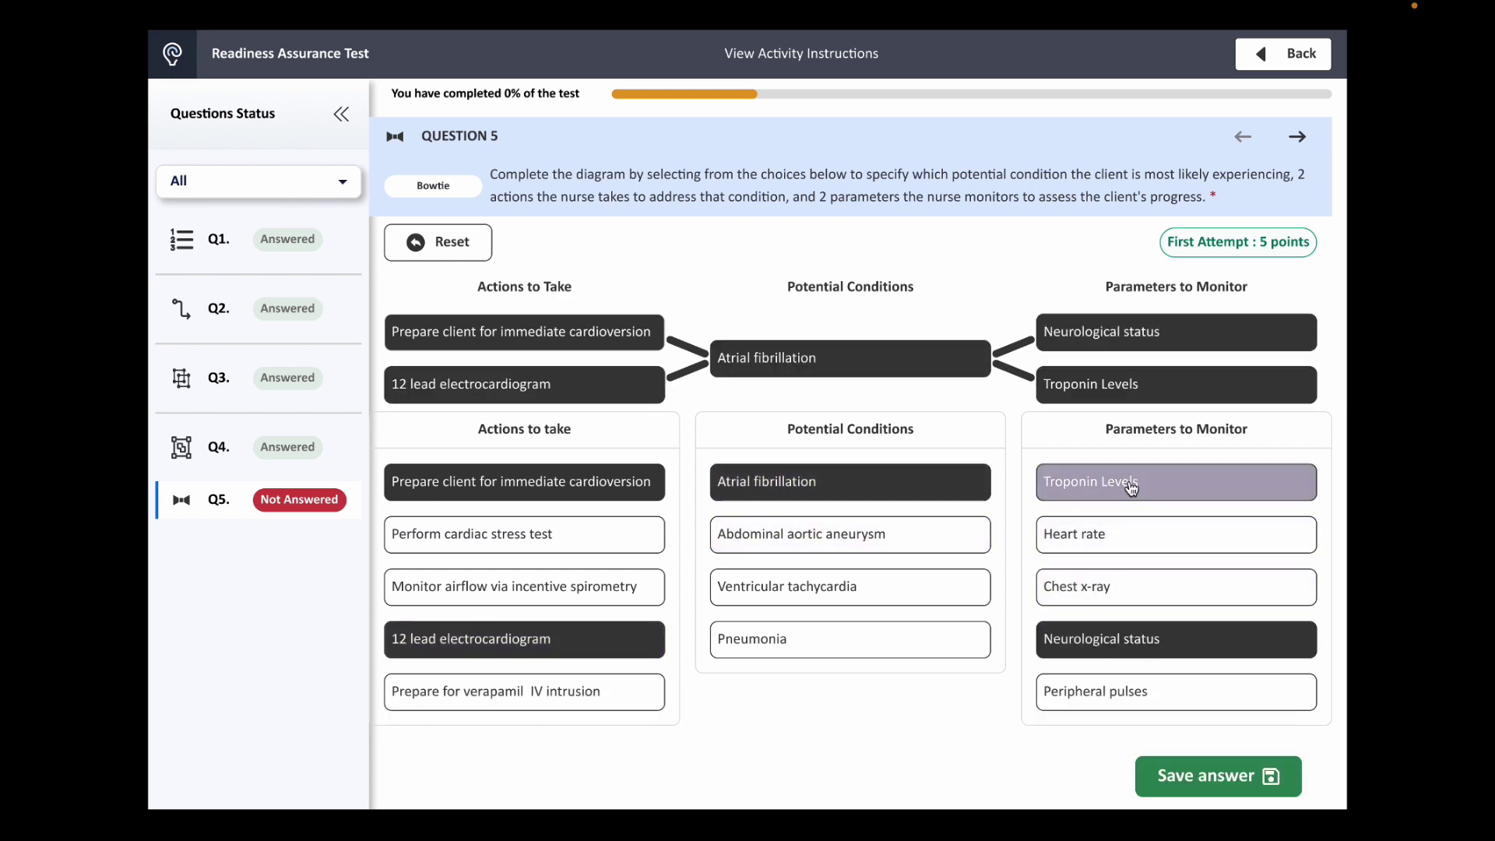
click(1191, 775)
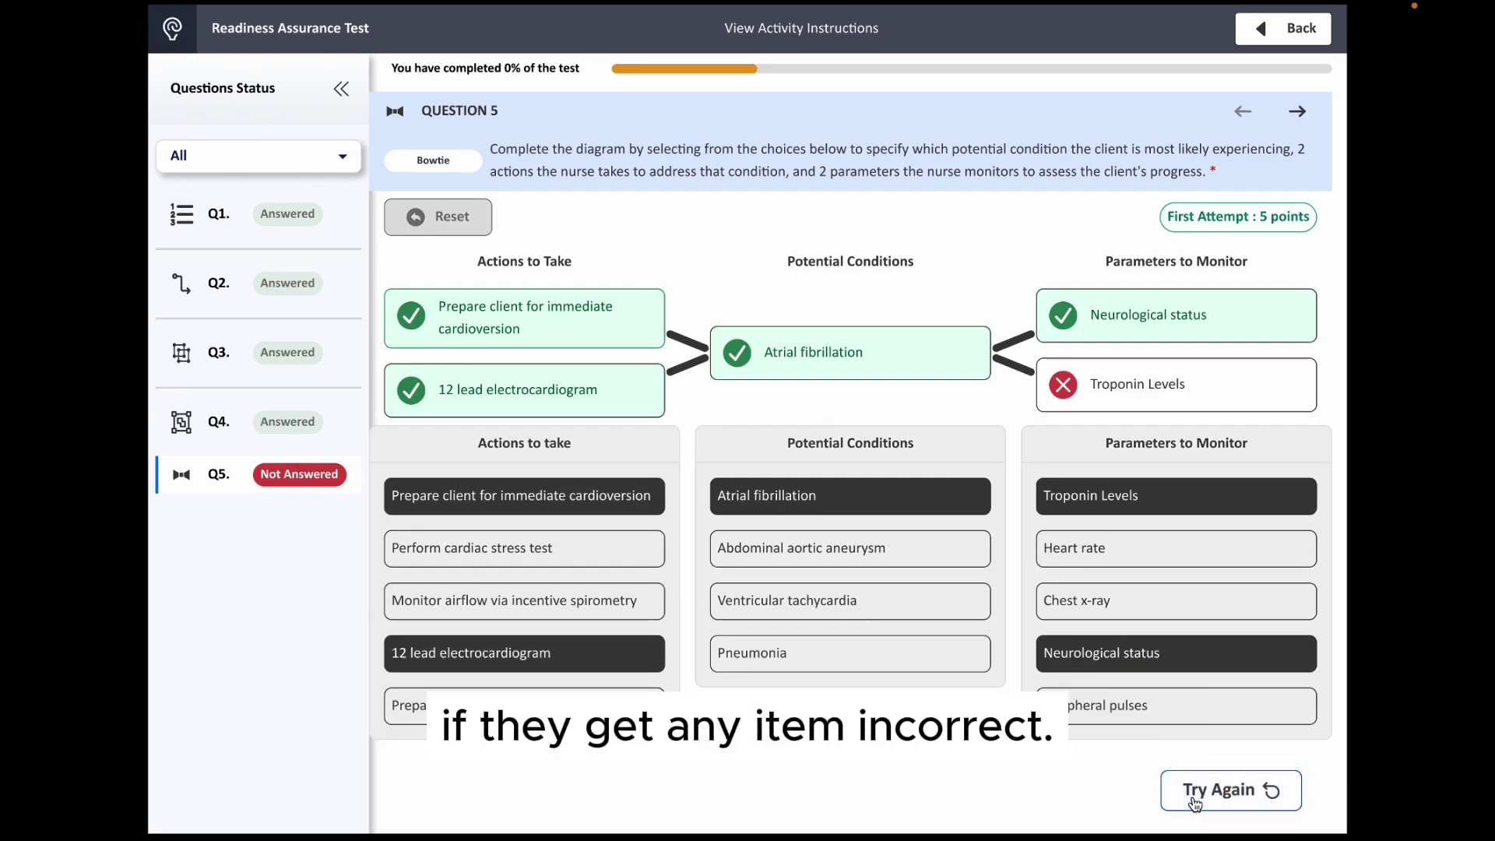
- Retry the bowtie question with Heart rate as the second parameter to monitor, and save the second attempt
click(1195, 800)
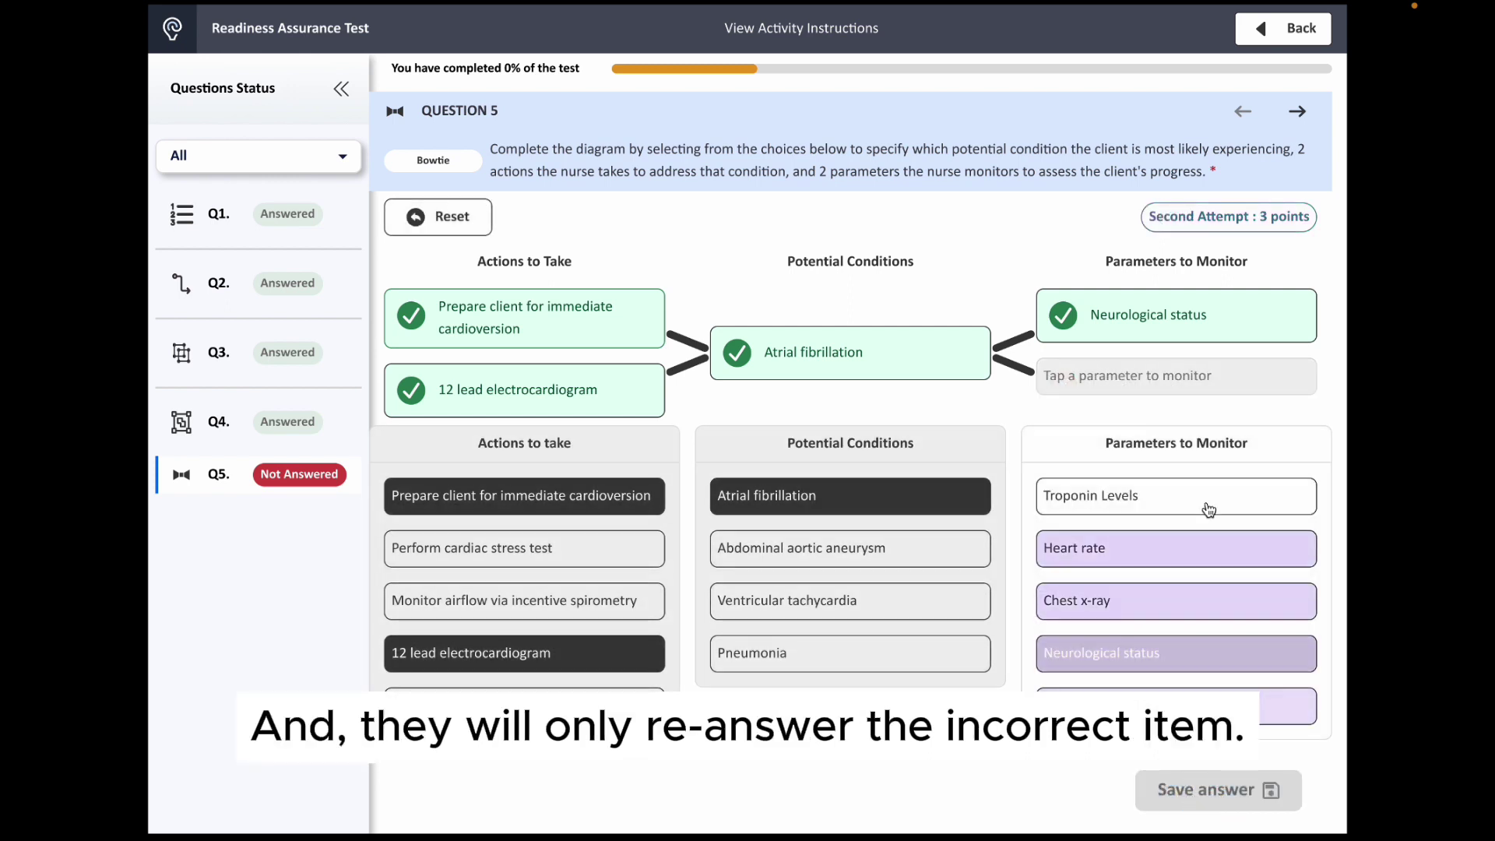
click(1166, 545)
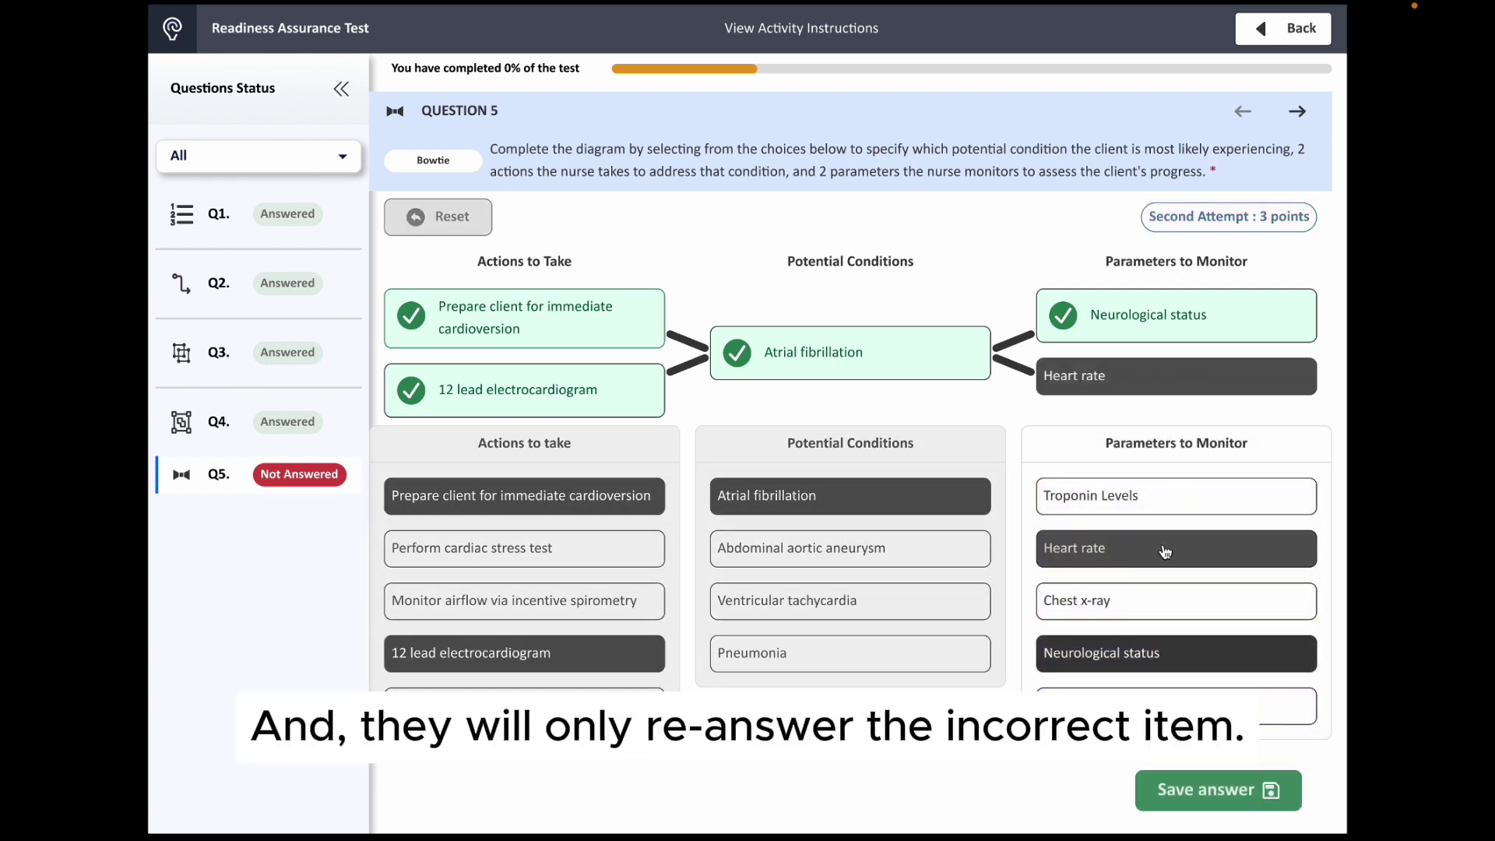
click(1208, 790)
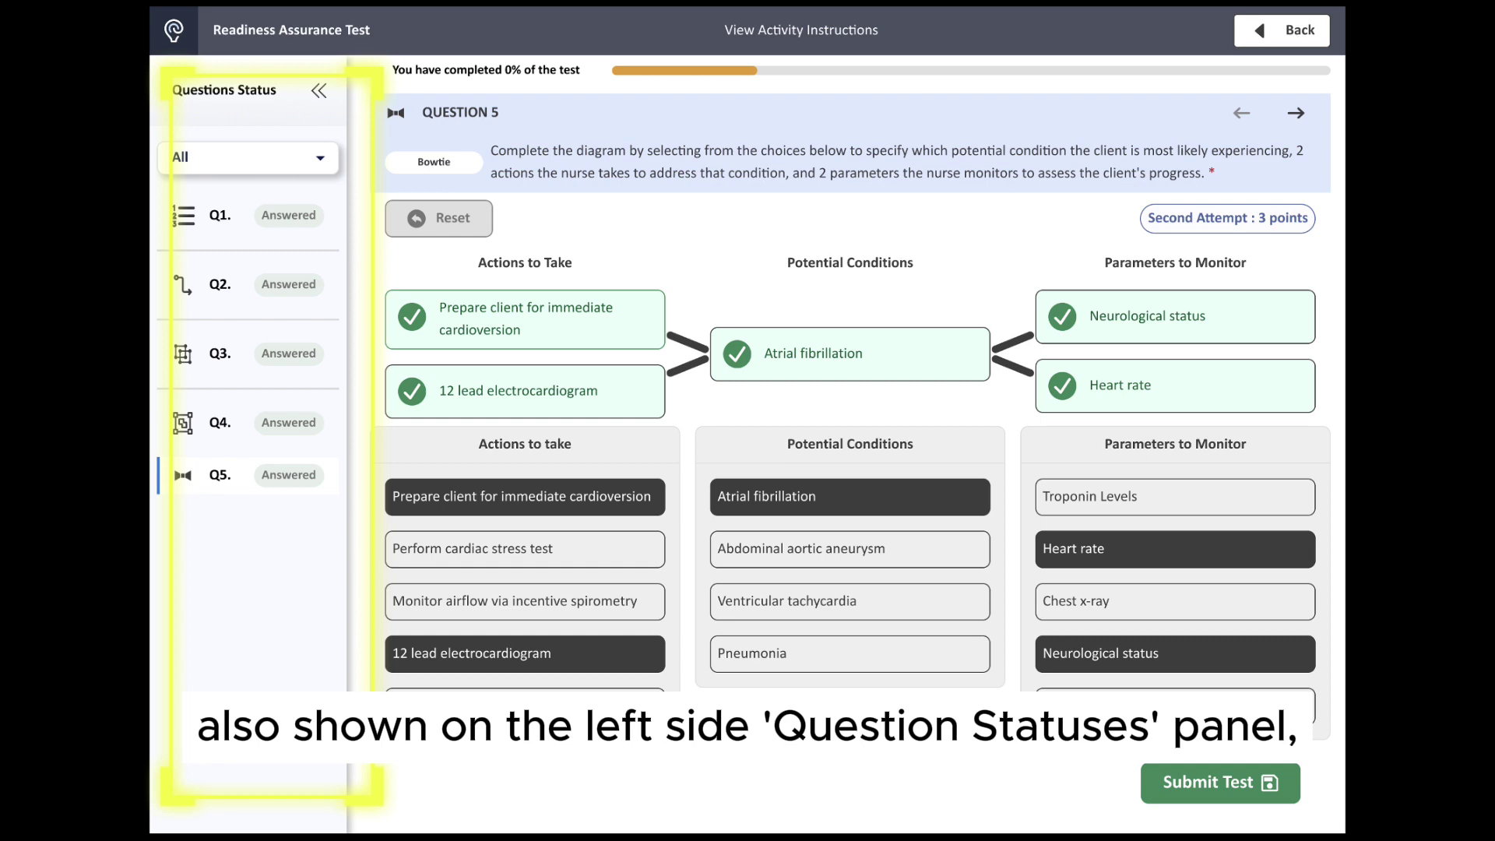
- Submit the completed team Readiness Assurance Test as final
click(1214, 780)
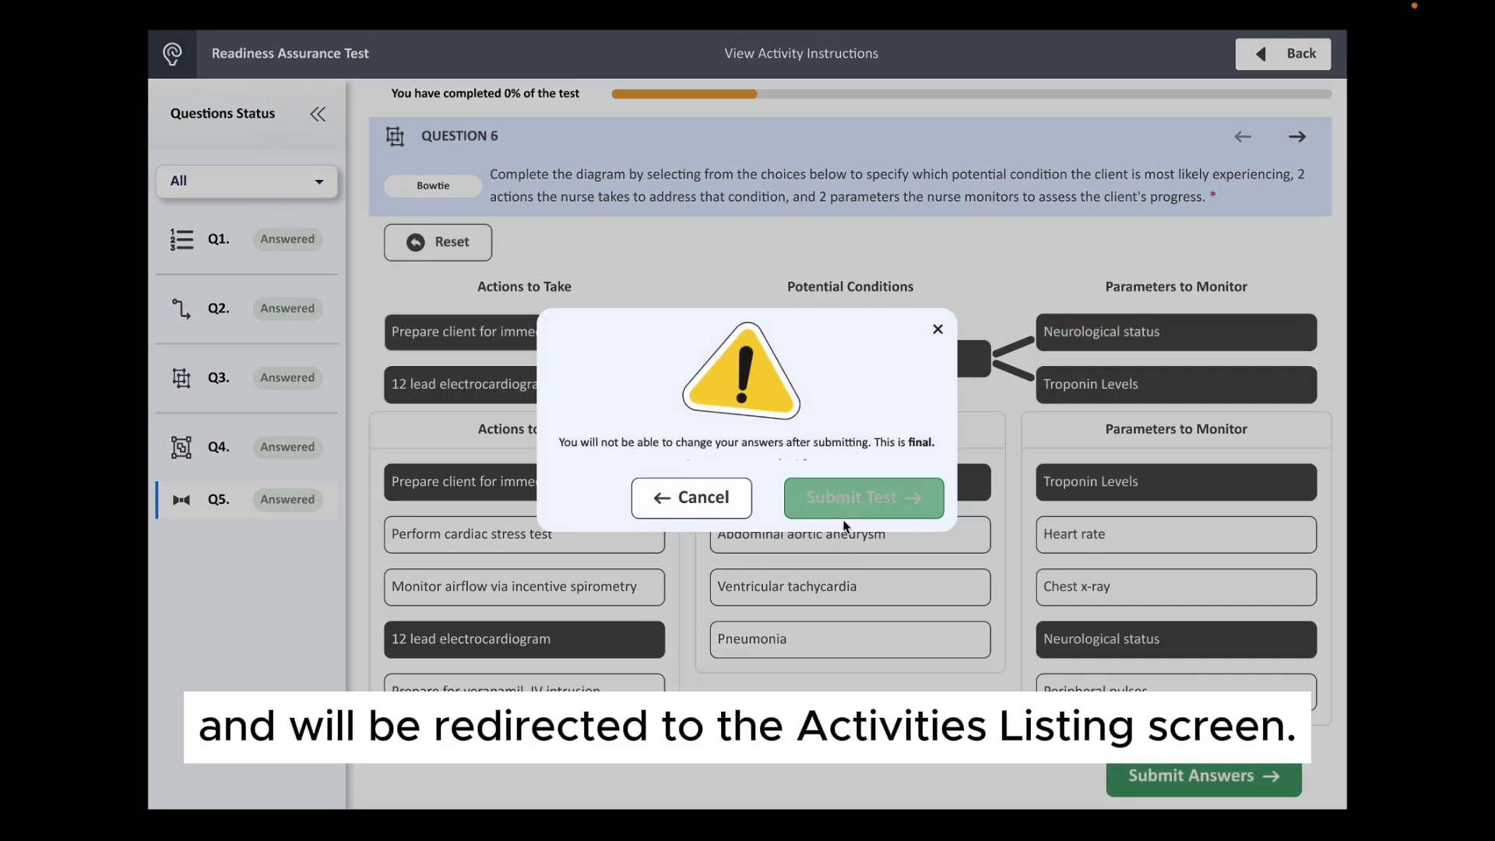
click(842, 506)
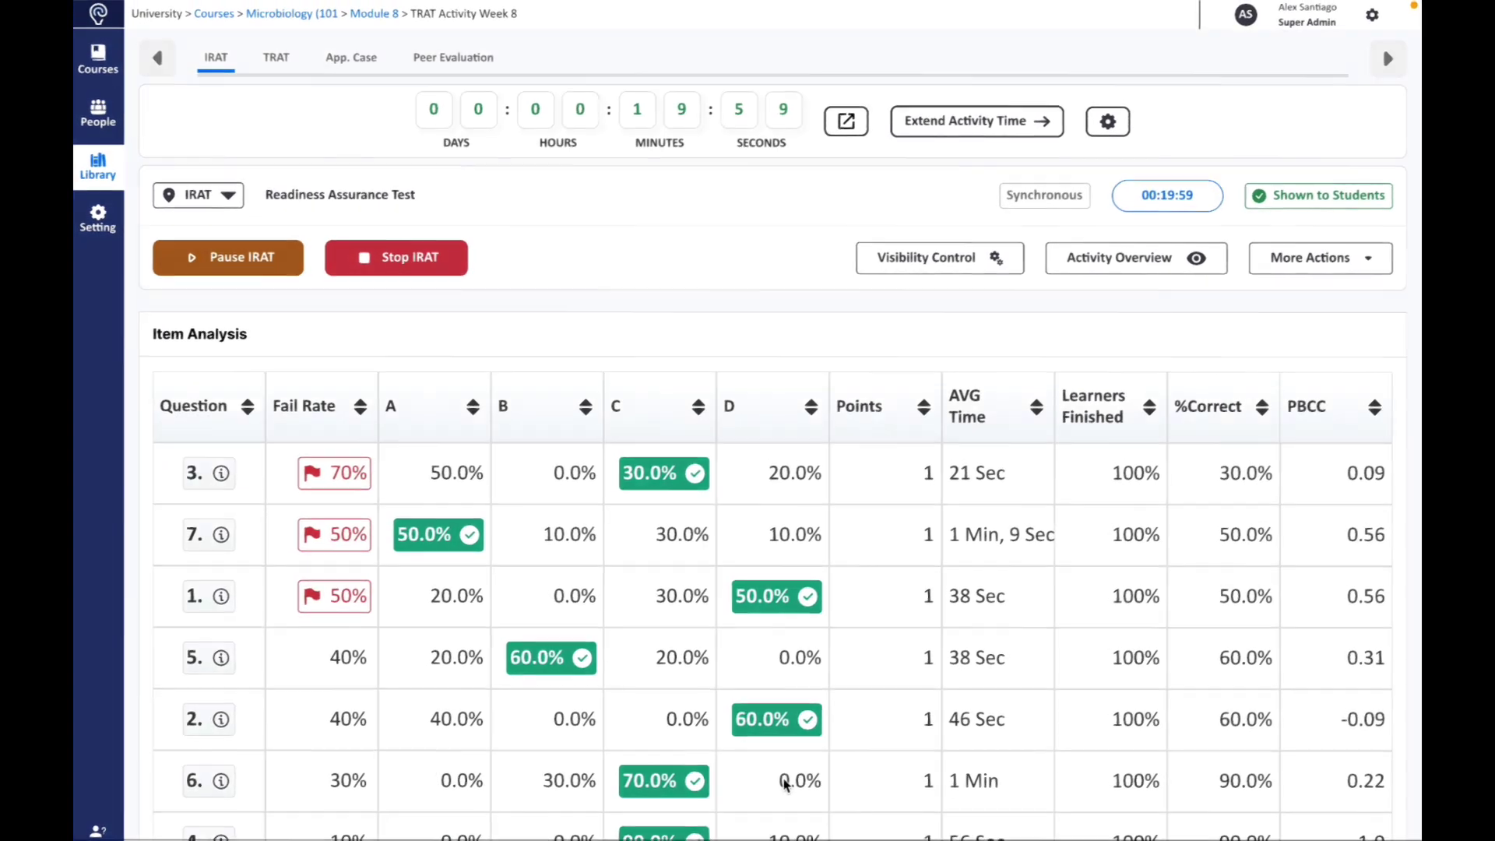
- Examine the IRAT dashboard's Item Analysis table and both Student Analysis tables, including the per-choice point breakdown for each question
scroll(782, 781, down, 3)
scroll(787, 786, down, 1)
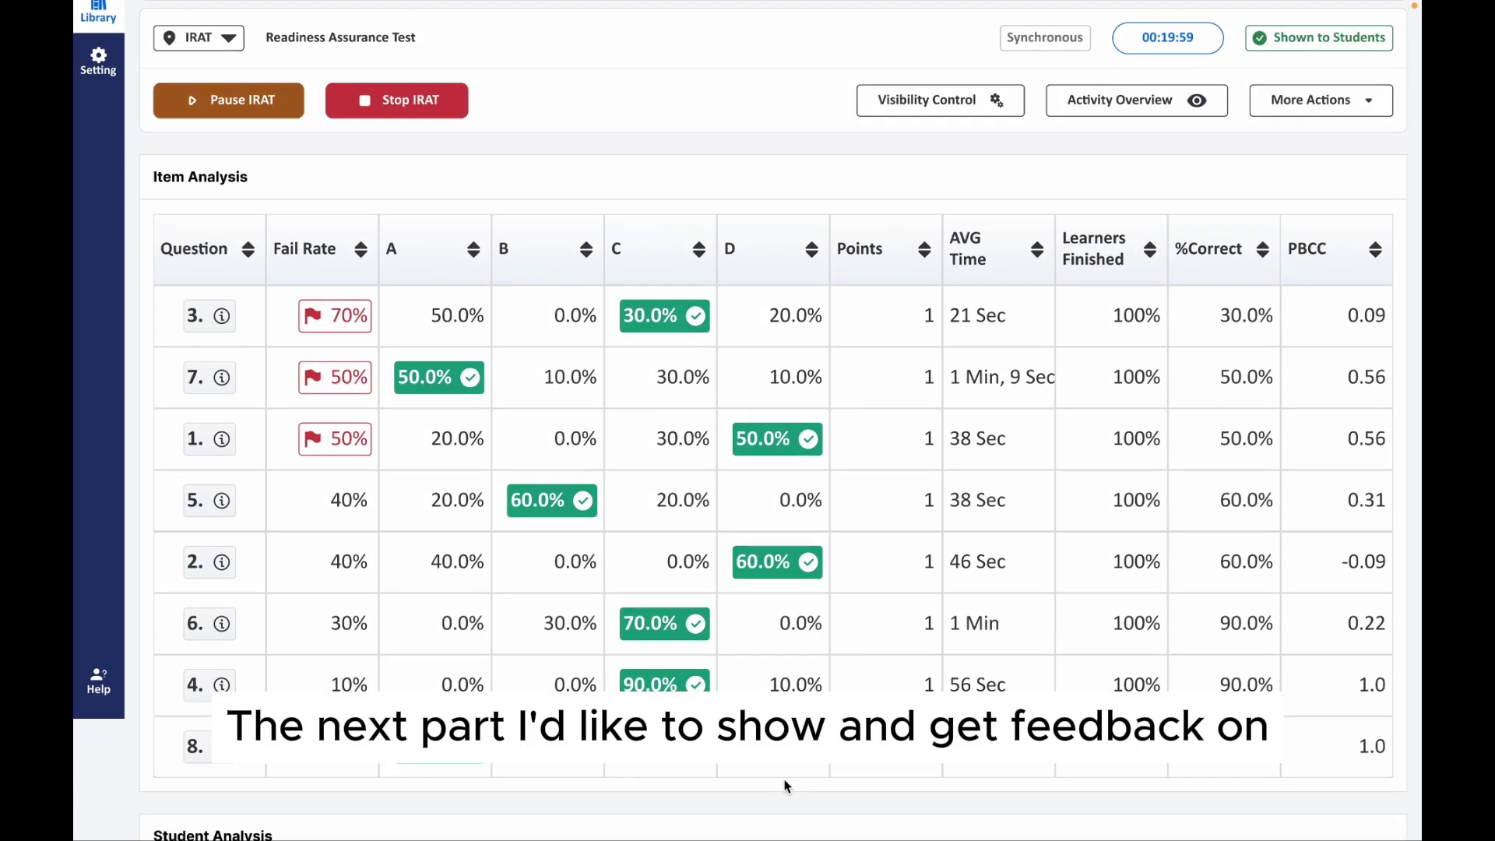
scroll(786, 786, up, 1)
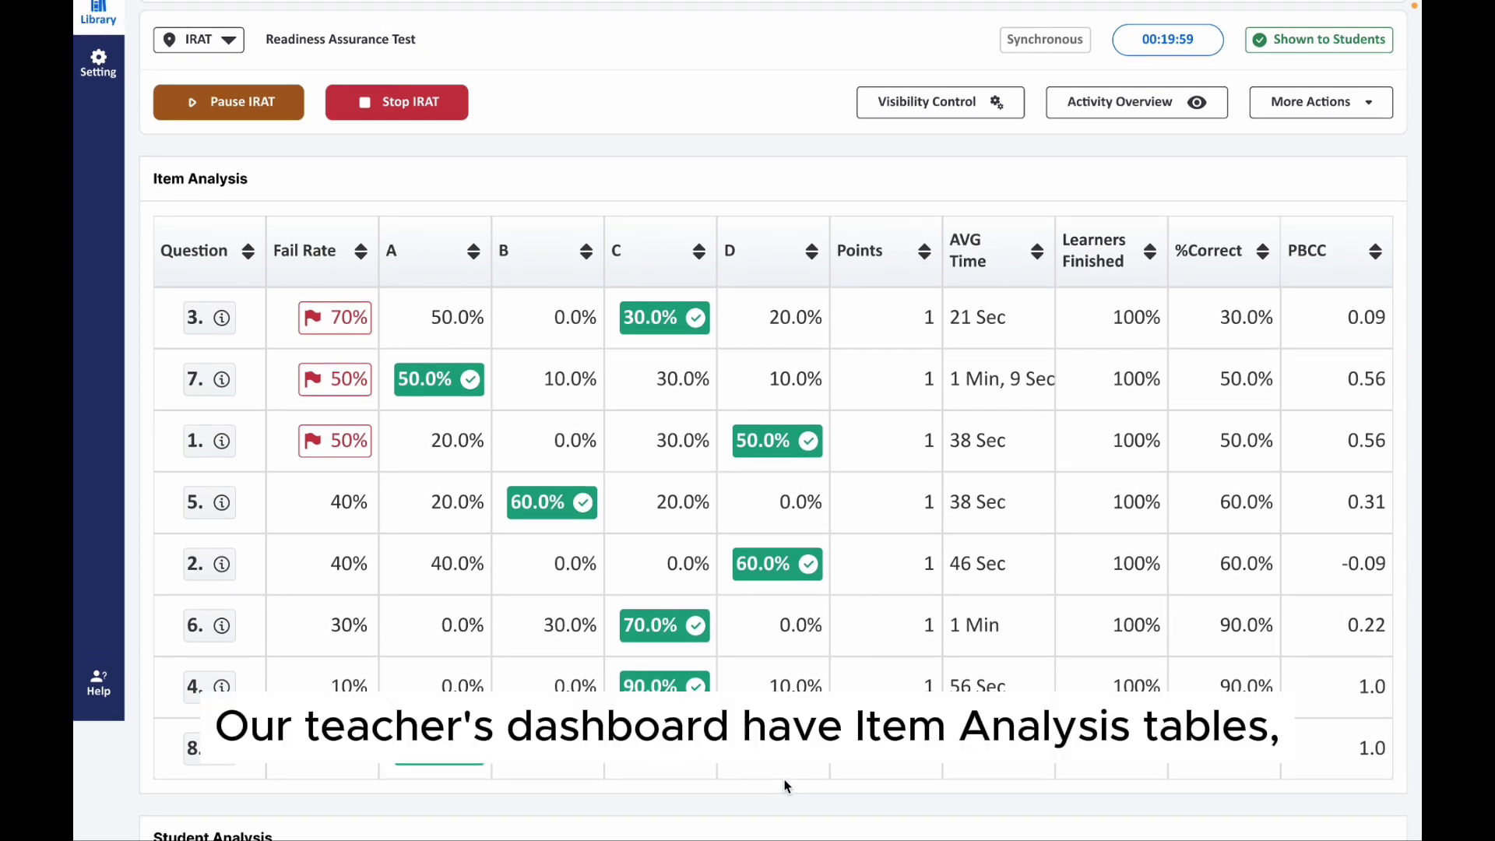
scroll(785, 785, down, 3)
scroll(785, 785, down, 8)
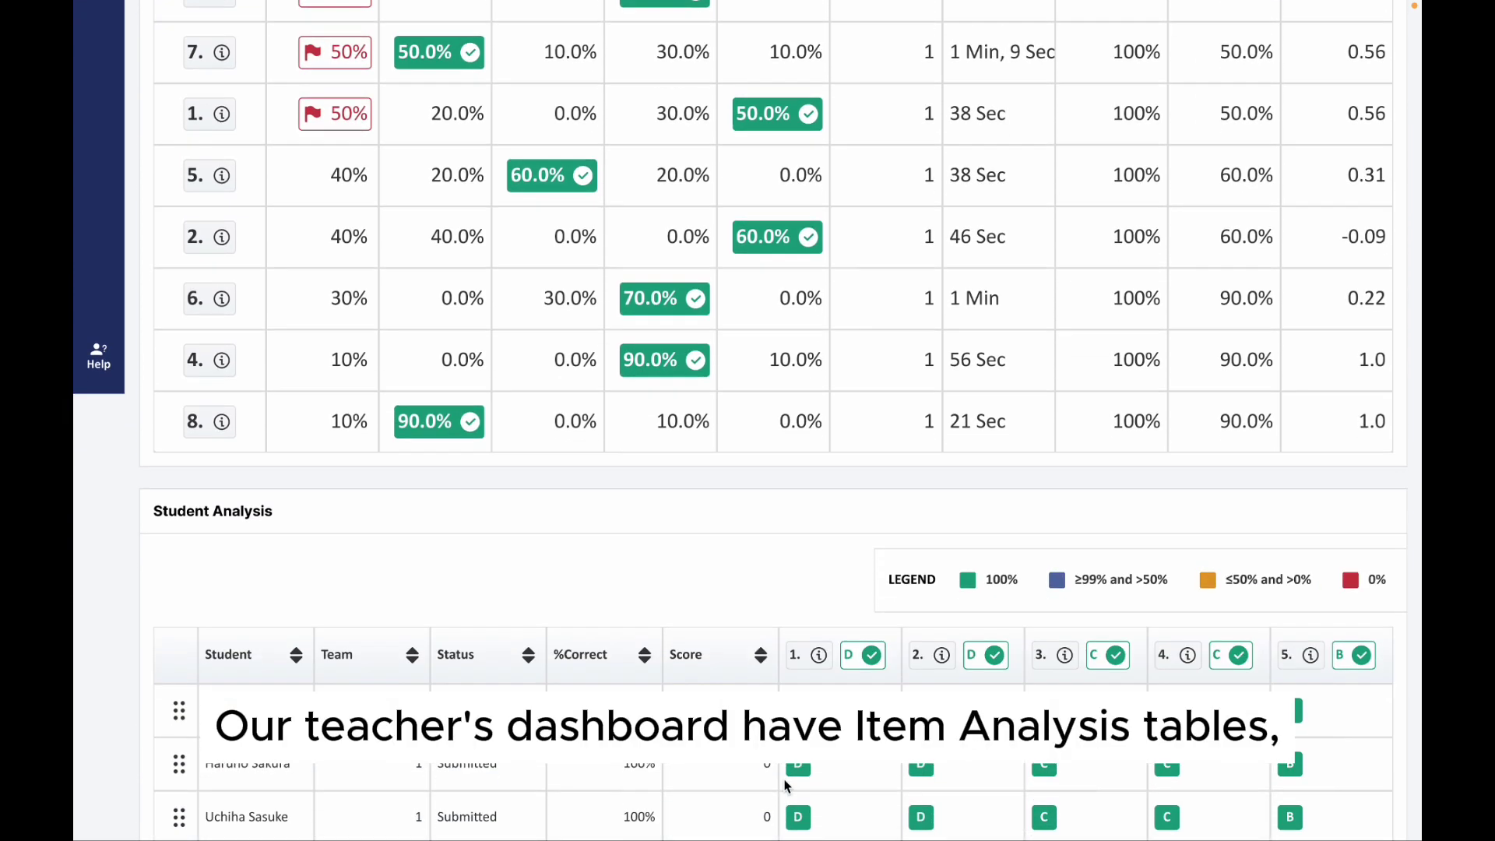
scroll(785, 785, down, 2)
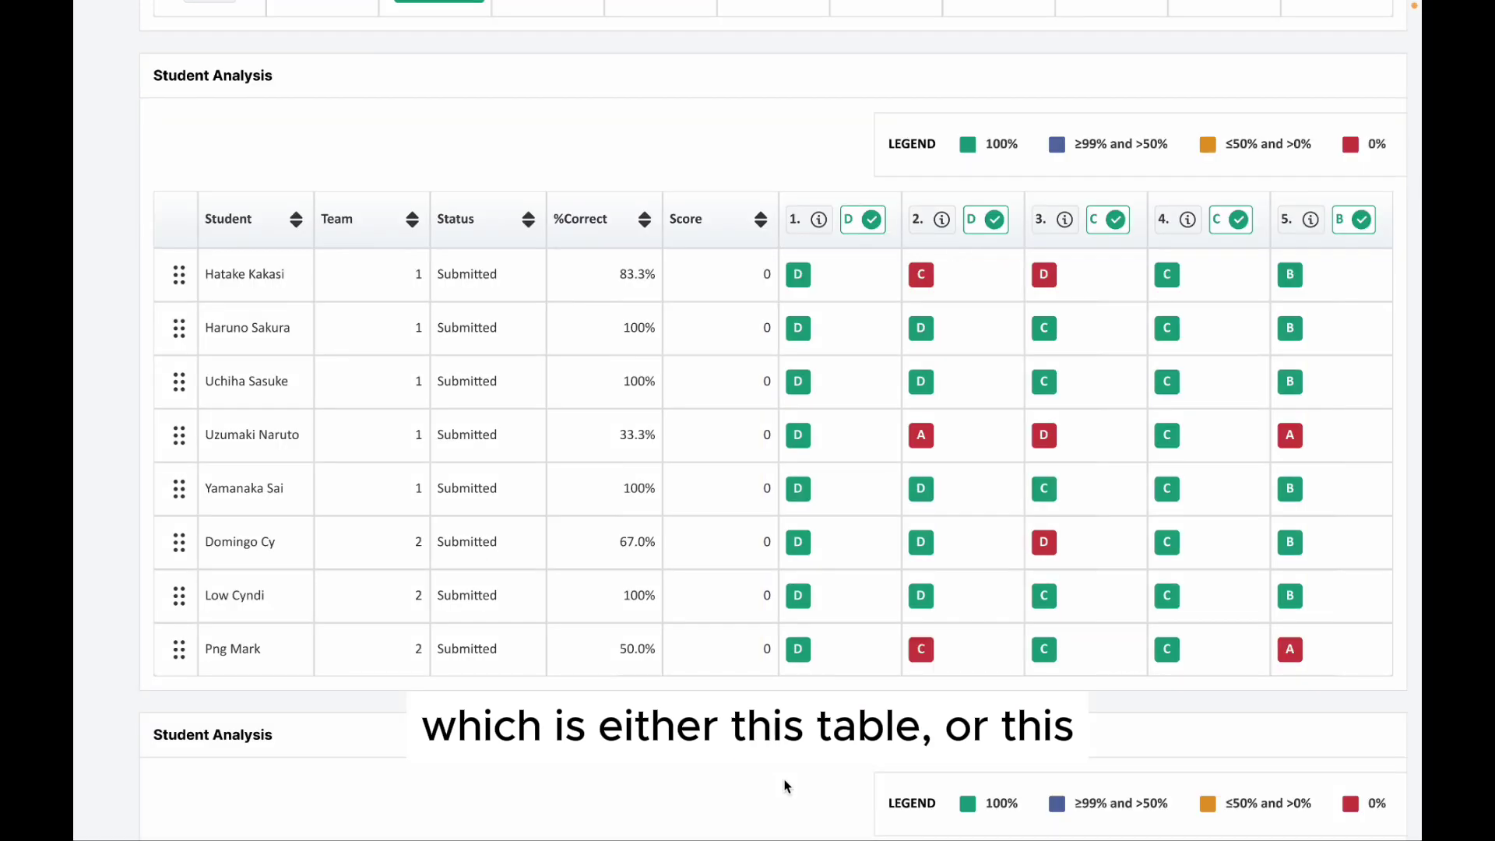
scroll(784, 785, down, 7)
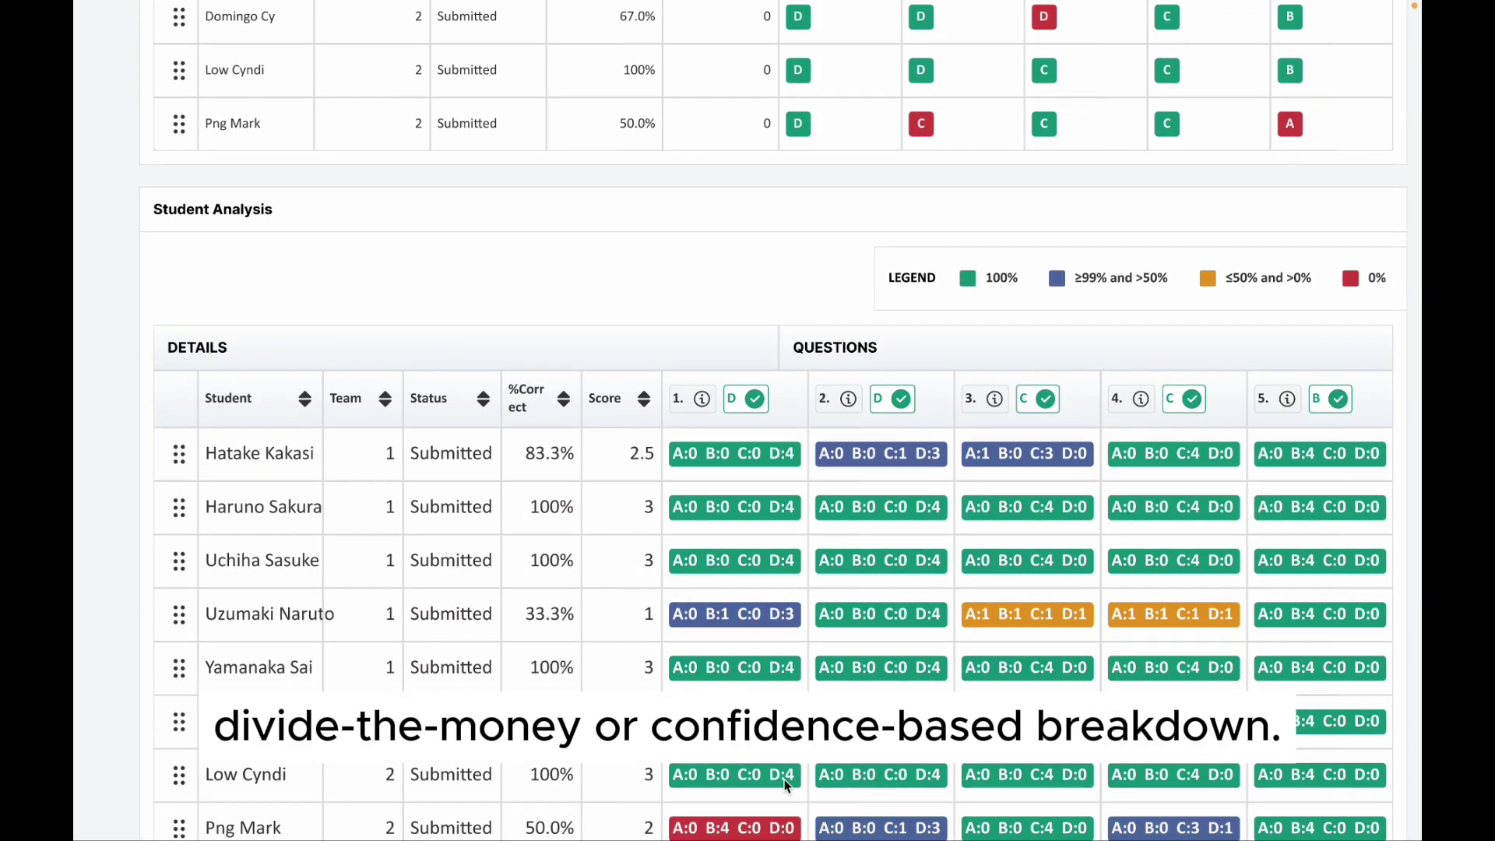
scroll(785, 784, down, 2)
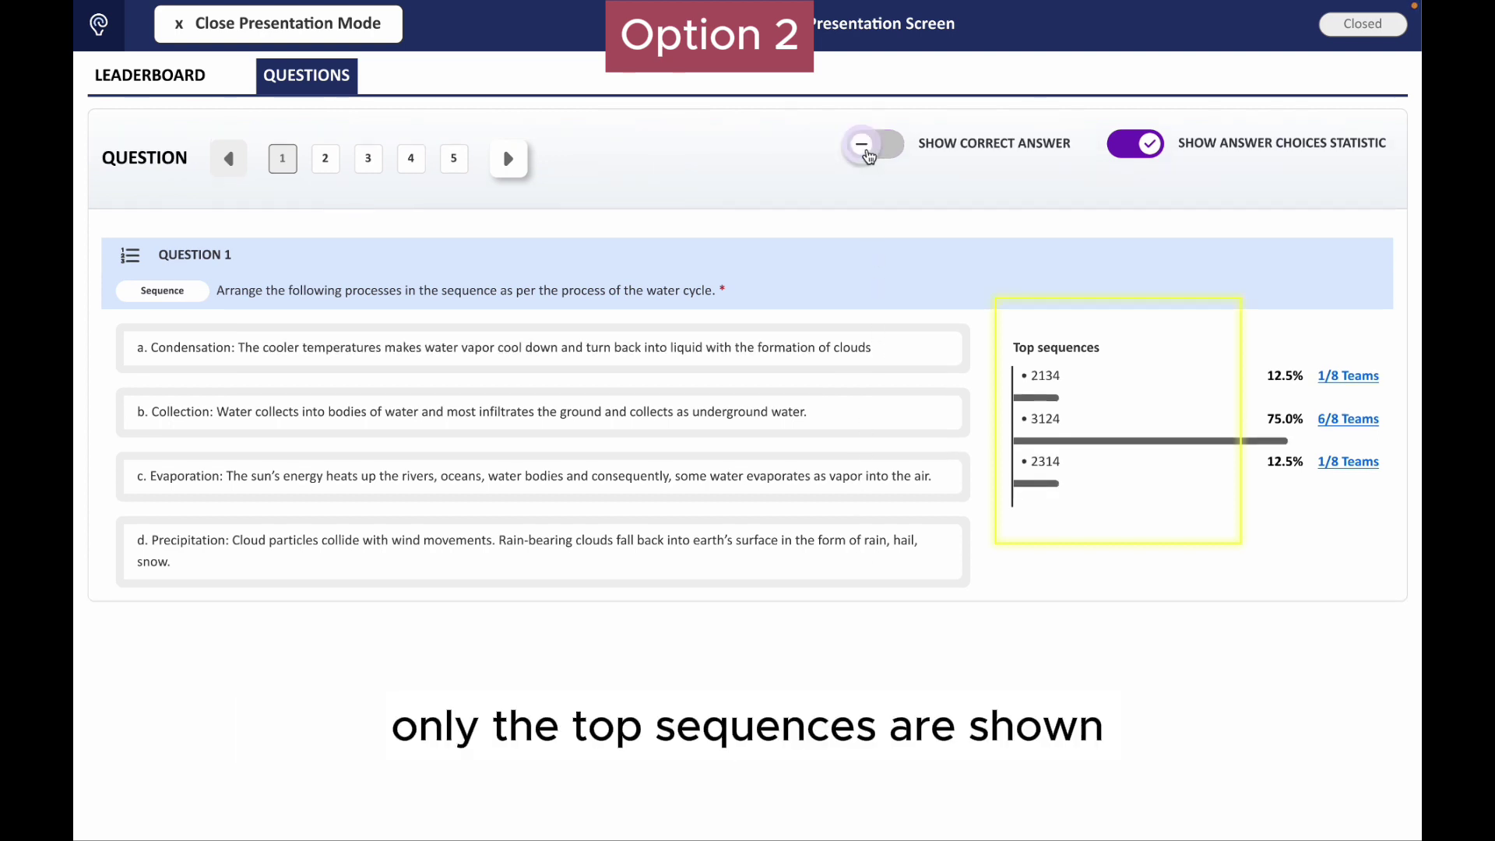
- Show the correct answers alongside the answer choice statistics for questions 1 through 5 on the TRAT presentation screen
click(869, 149)
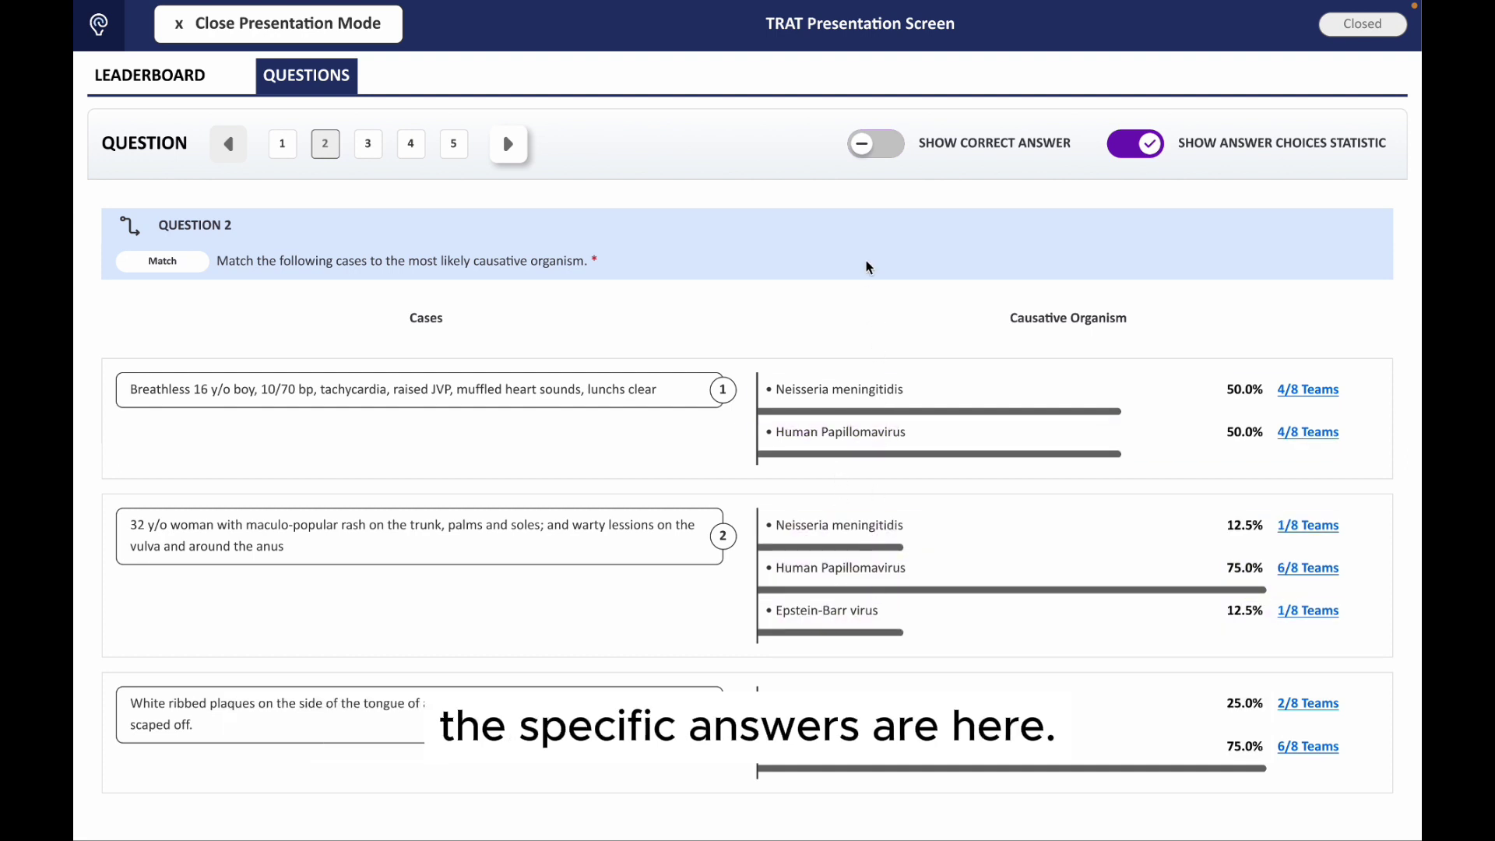
click(875, 144)
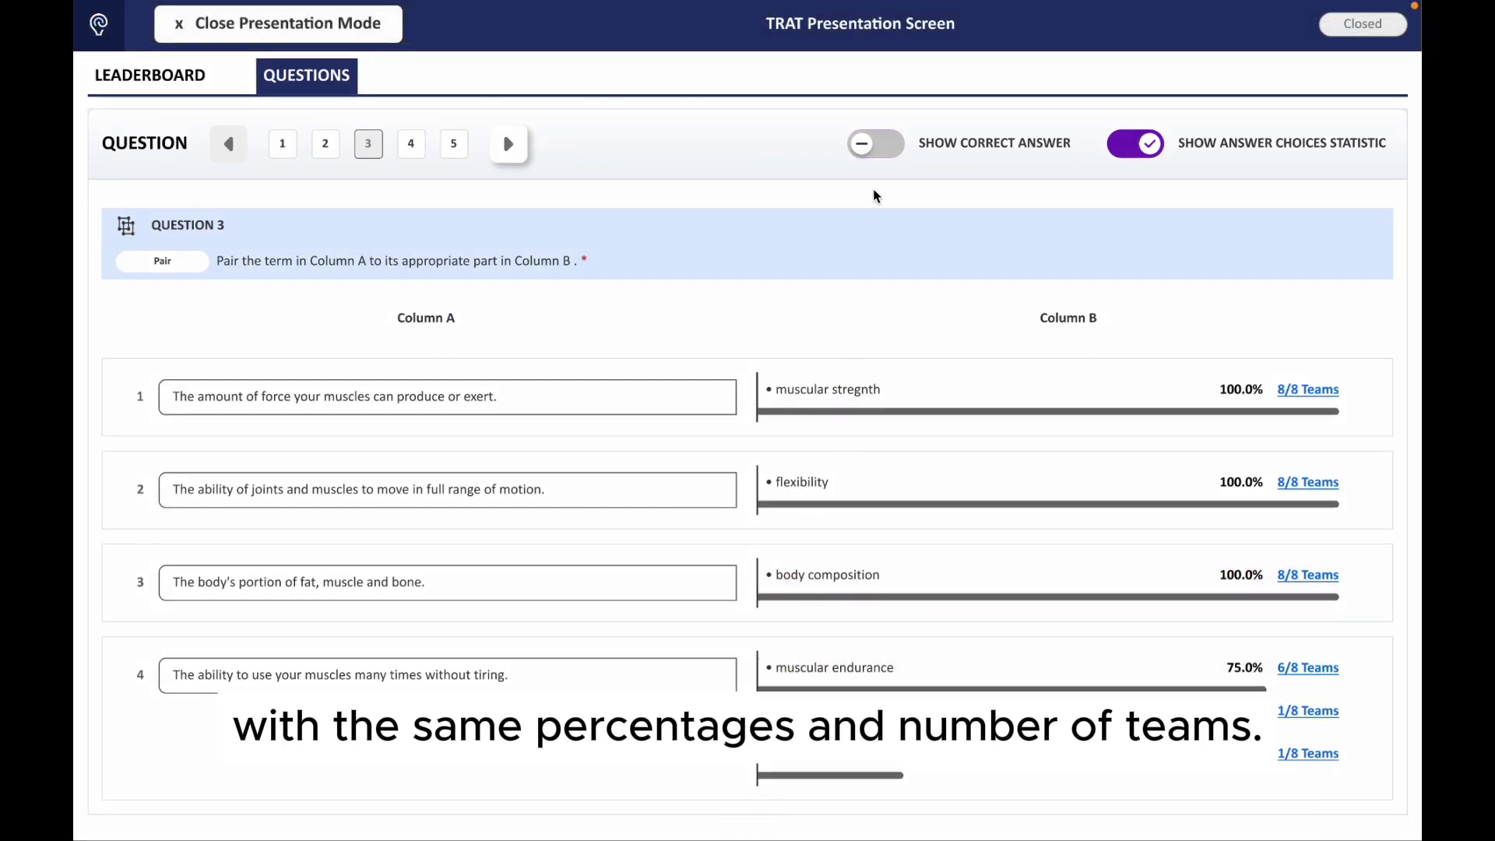
click(864, 144)
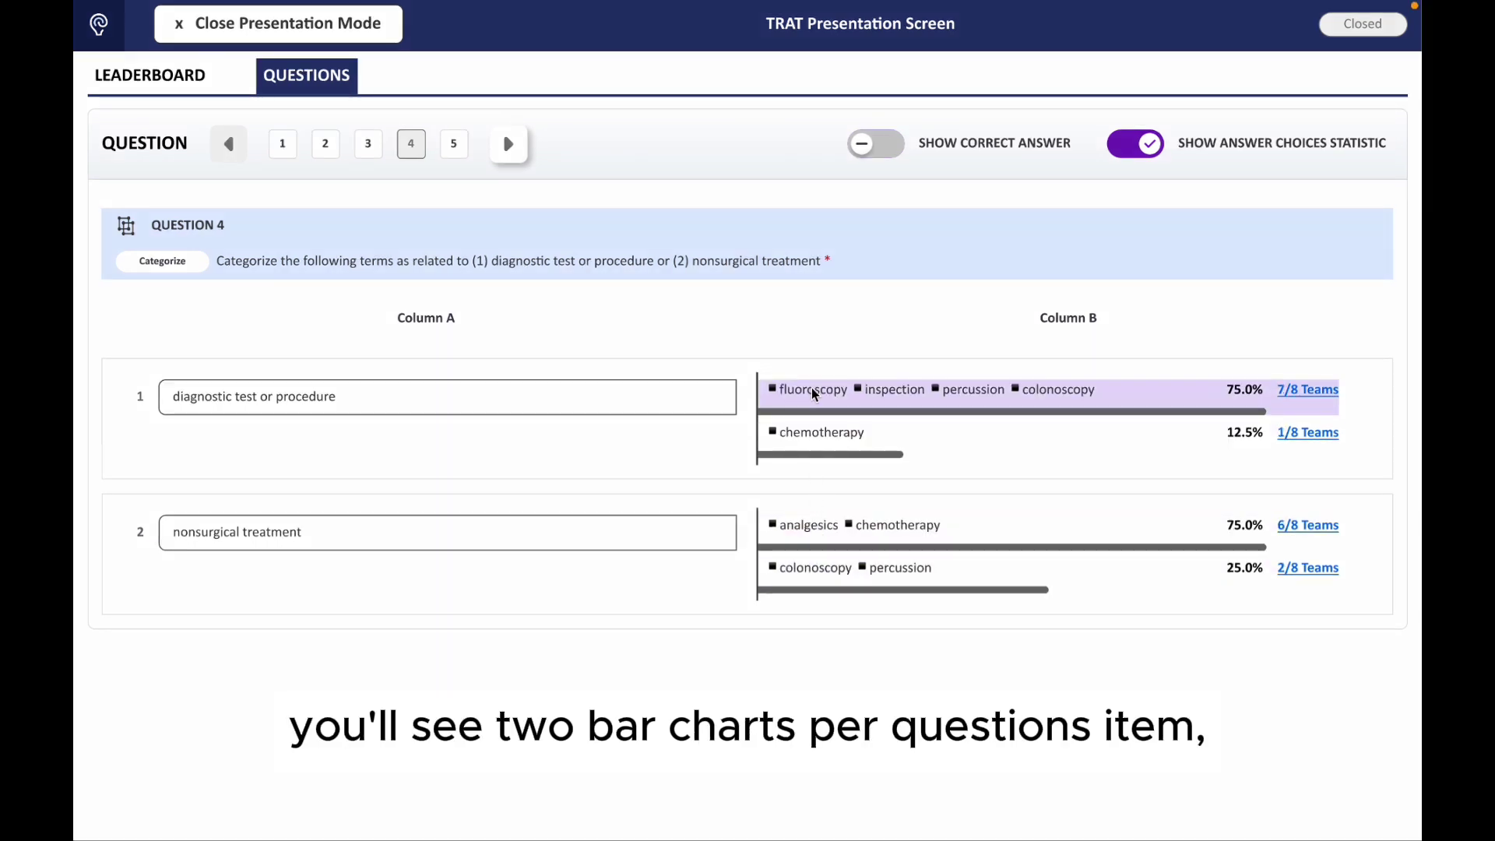
click(873, 146)
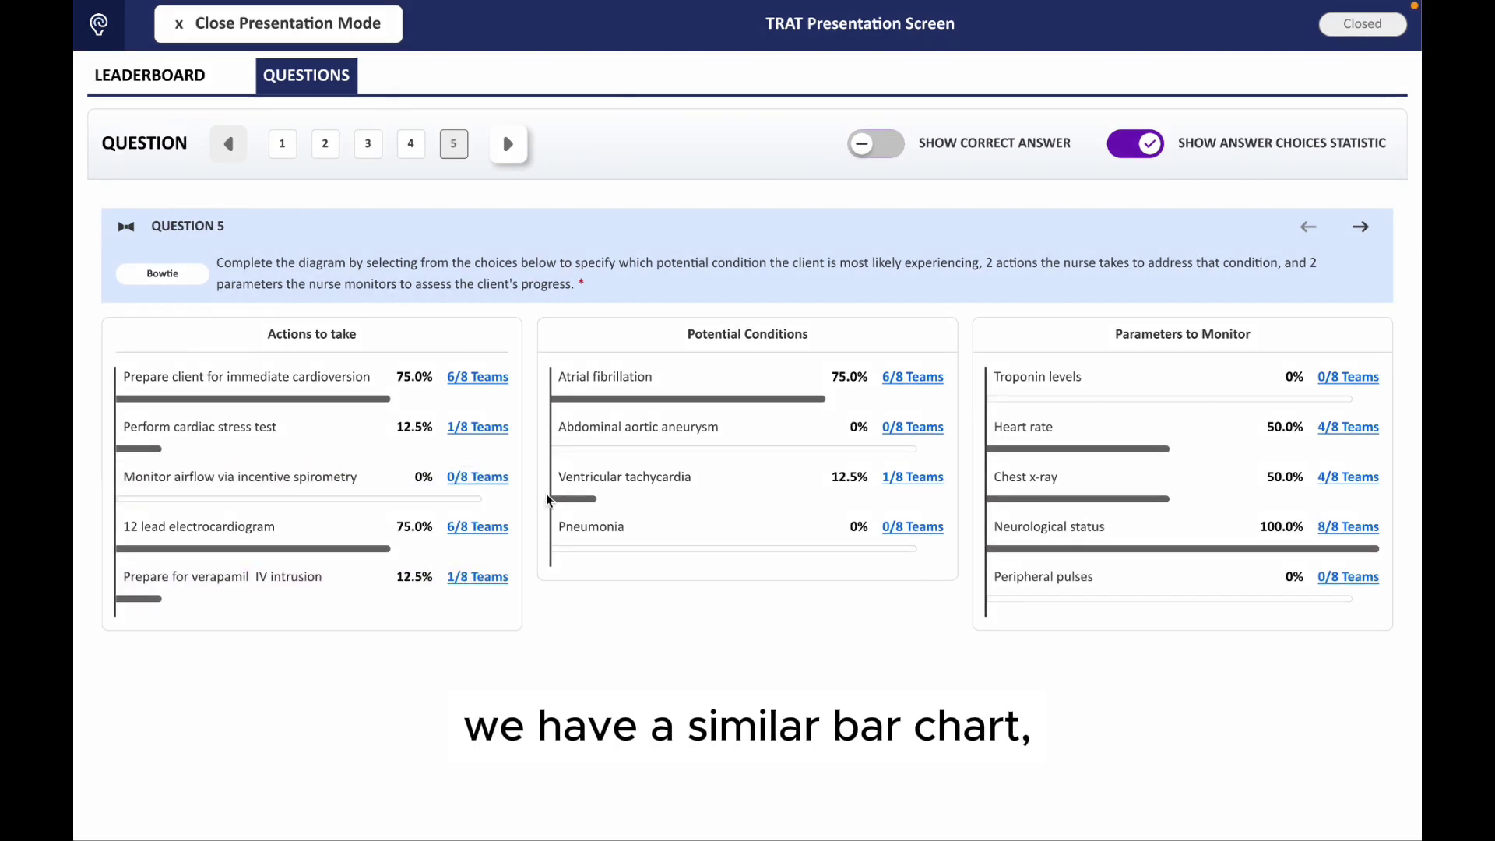
click(863, 147)
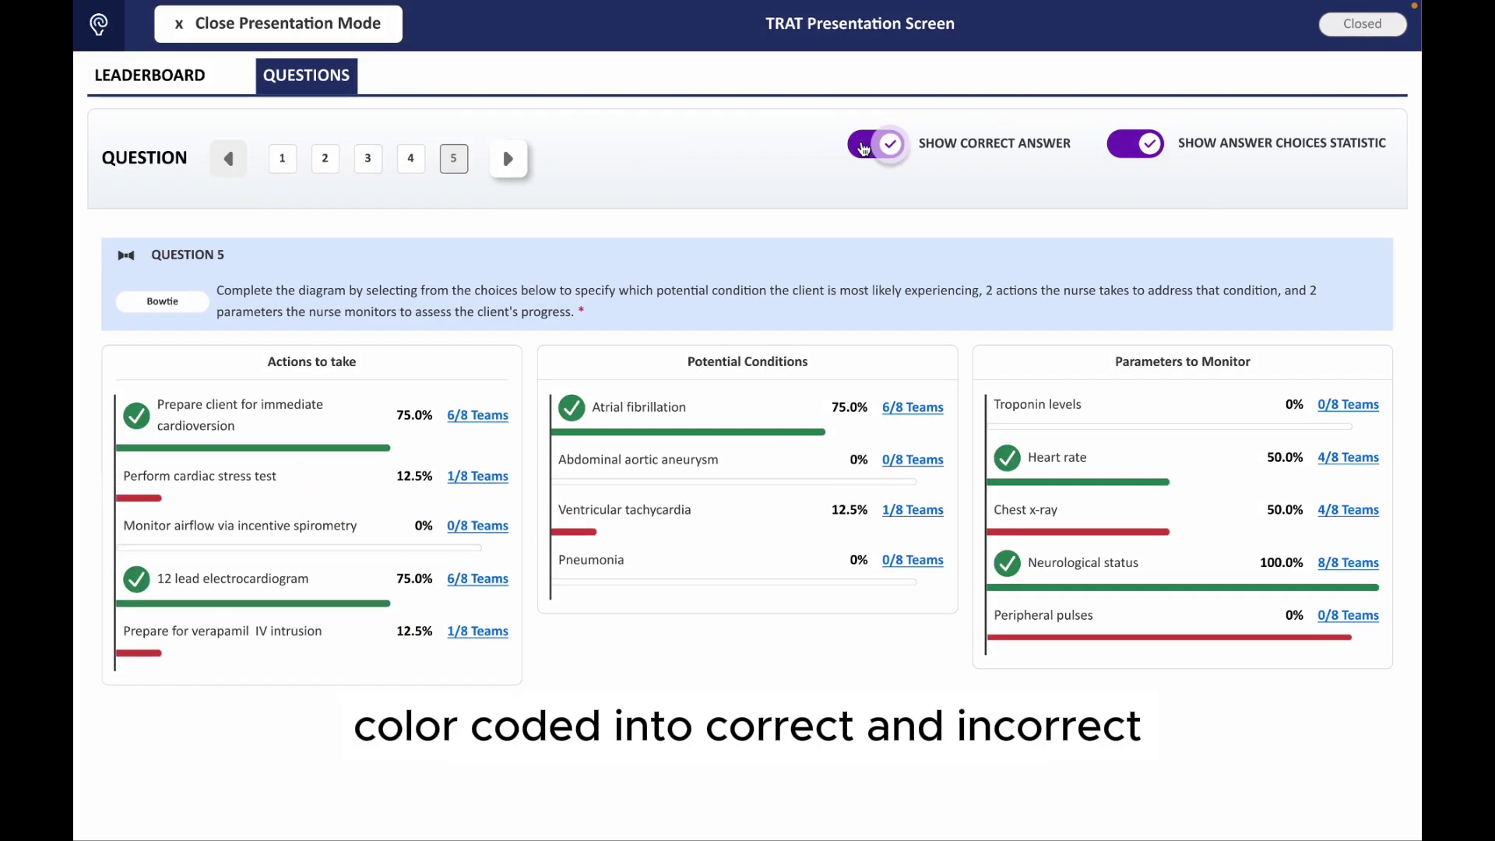